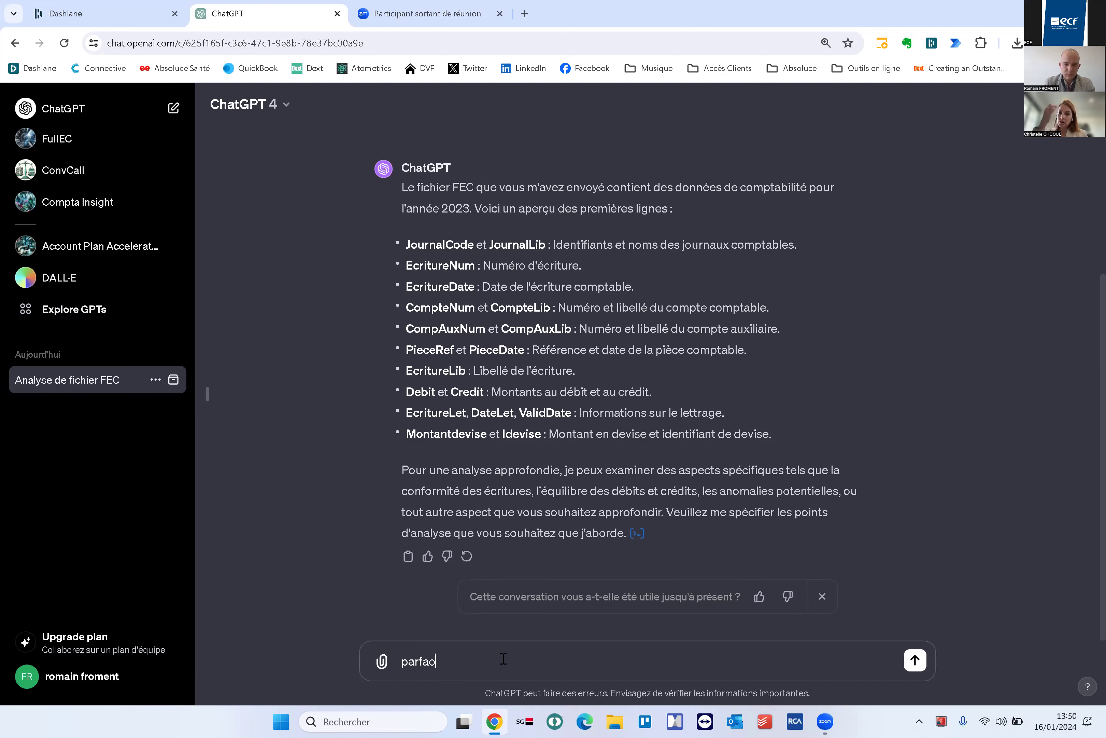
Start drafting the reply 'prépares toi je vais te faire travailler devant un…'
type("pares")
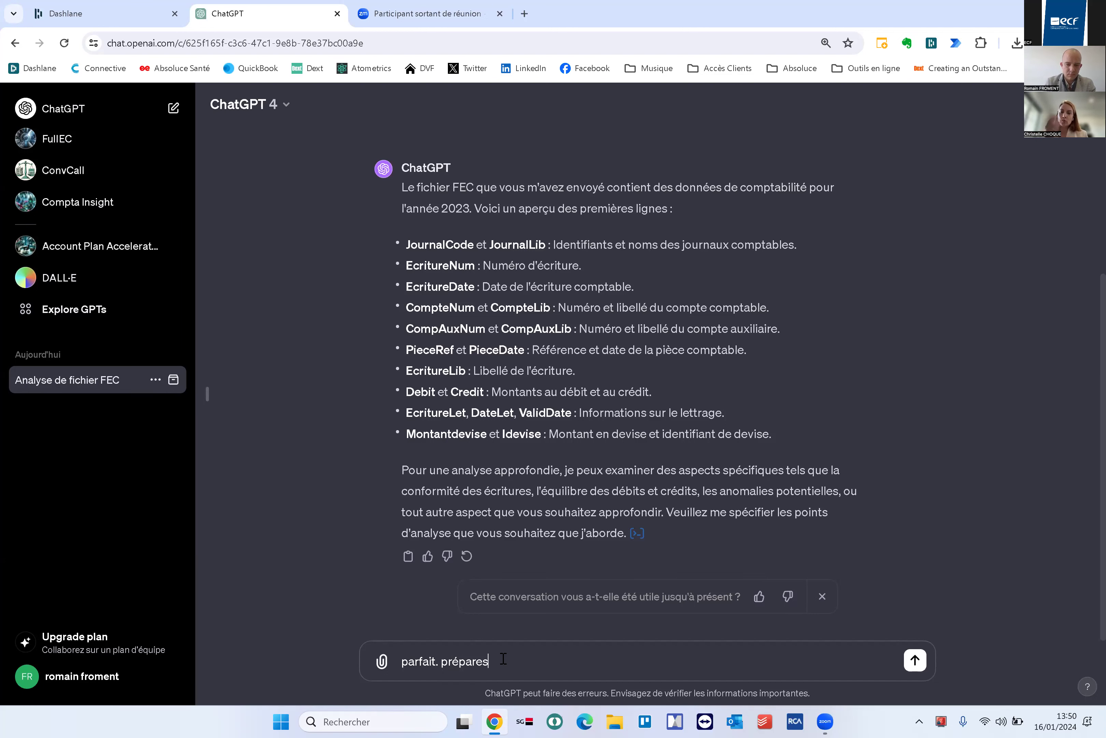
type(" toi je vais te fai")
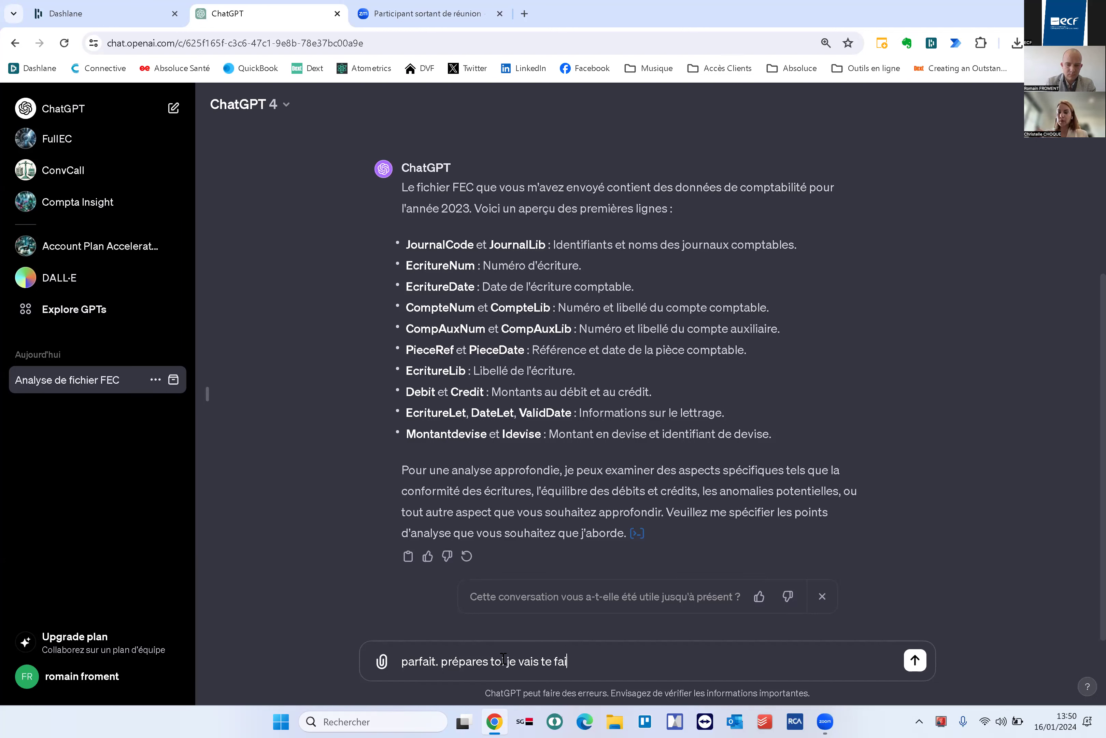
type("re travailler de")
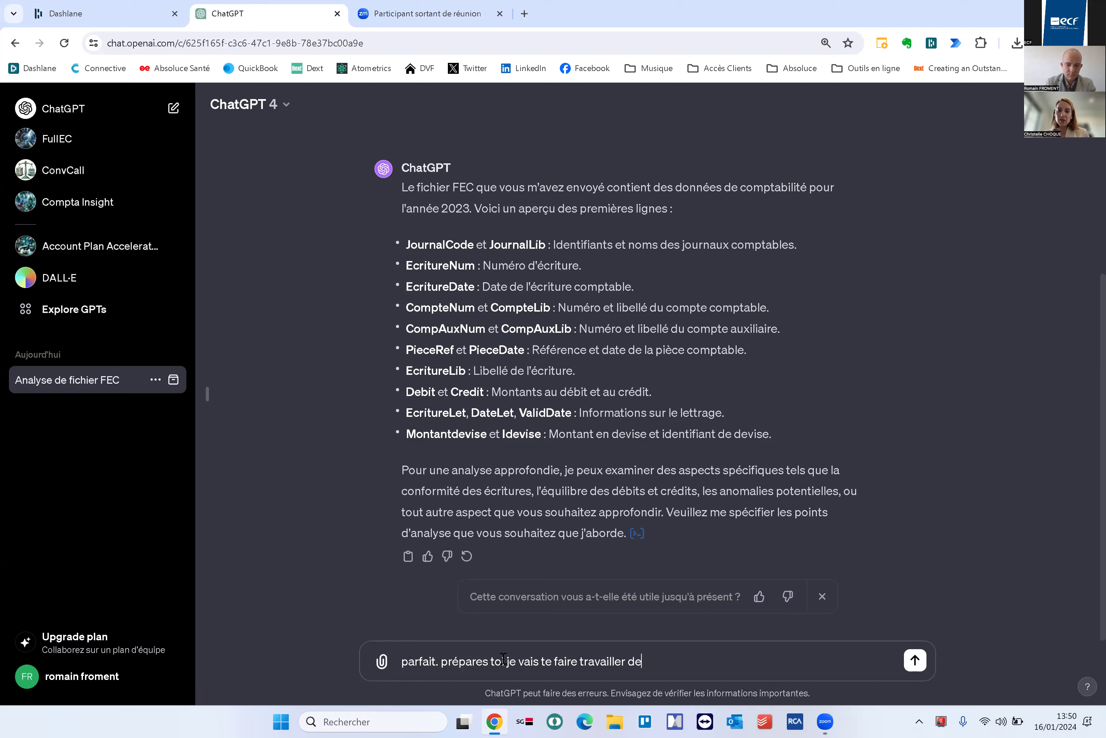
type("vant un")
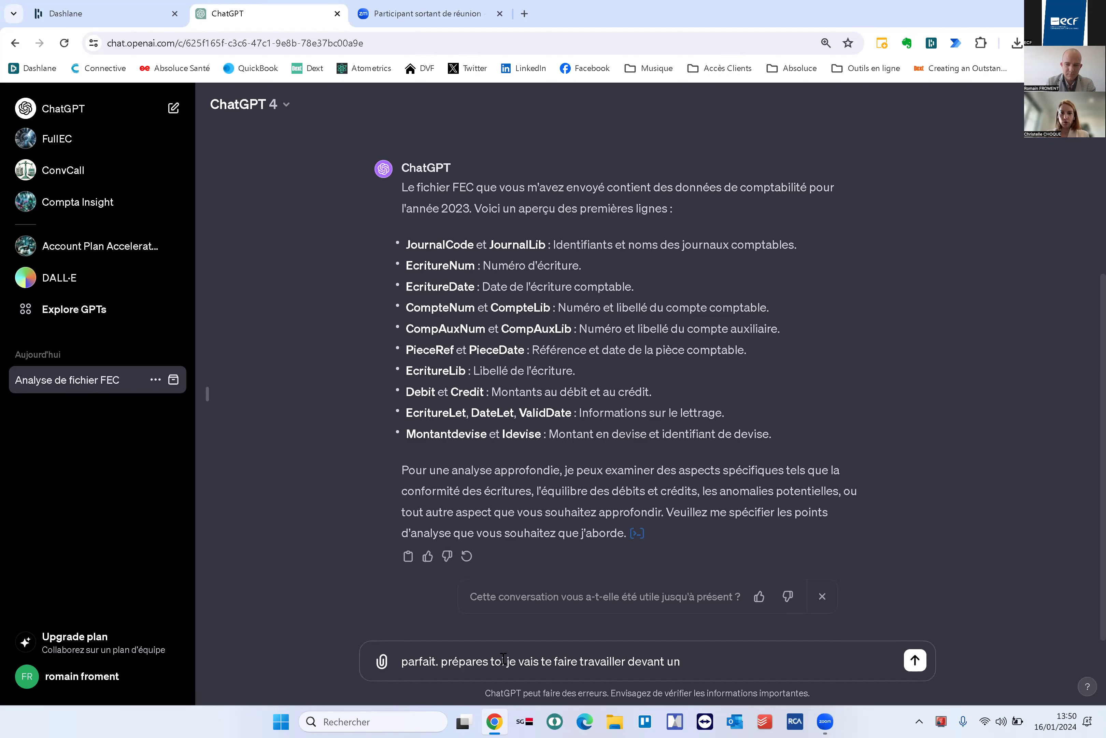
Send 'parfait. prépares toi je vais te faire bosser' and read ChatGPT's ready-to-help reply
key("BackSpace")
key("BackSpace")
key("BackSpace")
key("BackSpace")
key("BackSpace")
key("BackSpace")
key("BackSpace")
key("BackSpace")
key("BackSpace")
key("BackSpace")
key("BackSpace")
key("BackSpace")
key("BackSpace")
key("BackSpace")
key("BackSpace")
key("BackSpace")
key("BackSpace")
key("BackSpace")
key("BackSpace")
key("BackSpace")
key("BackSpace")
key("BackSpace")
key("BackSpace")
key("BackSpace")
key("BackSpace")
key("BackSpace")
key("BackSpace")
key("BackSpace")
key("BackSpace")
key("BackSpace")
key("BackSpace")
key("BackSpace")
key("BackSpace")
key("BackSpace")
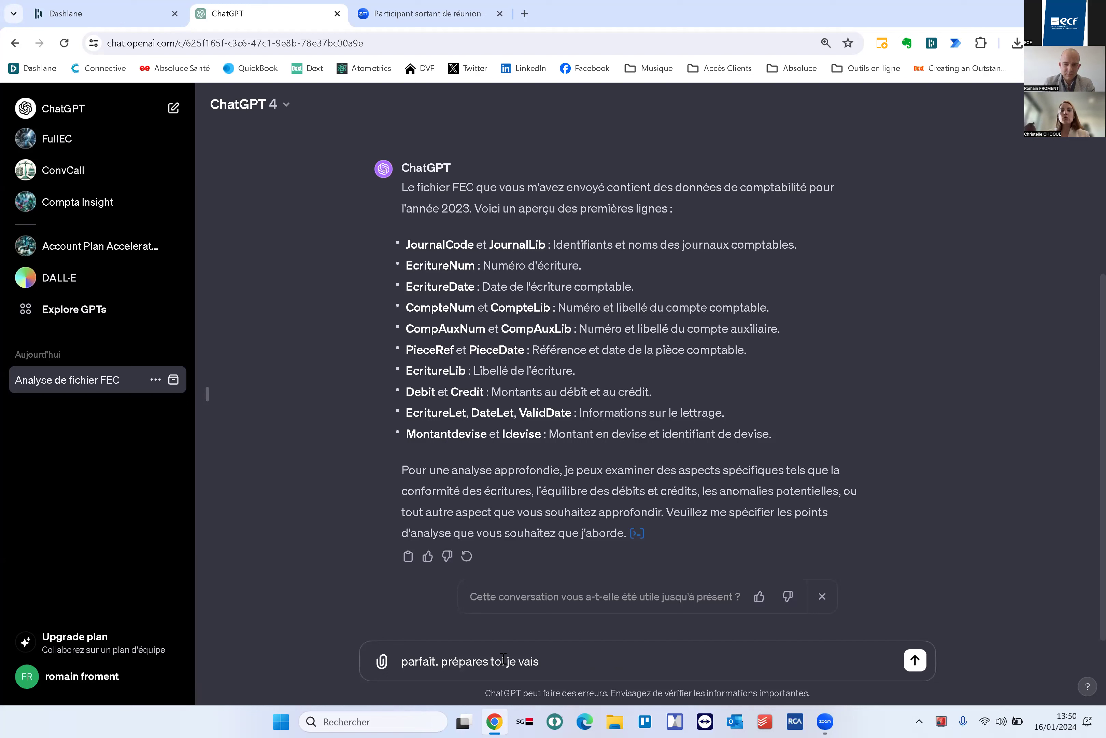
type("vais te faire ")
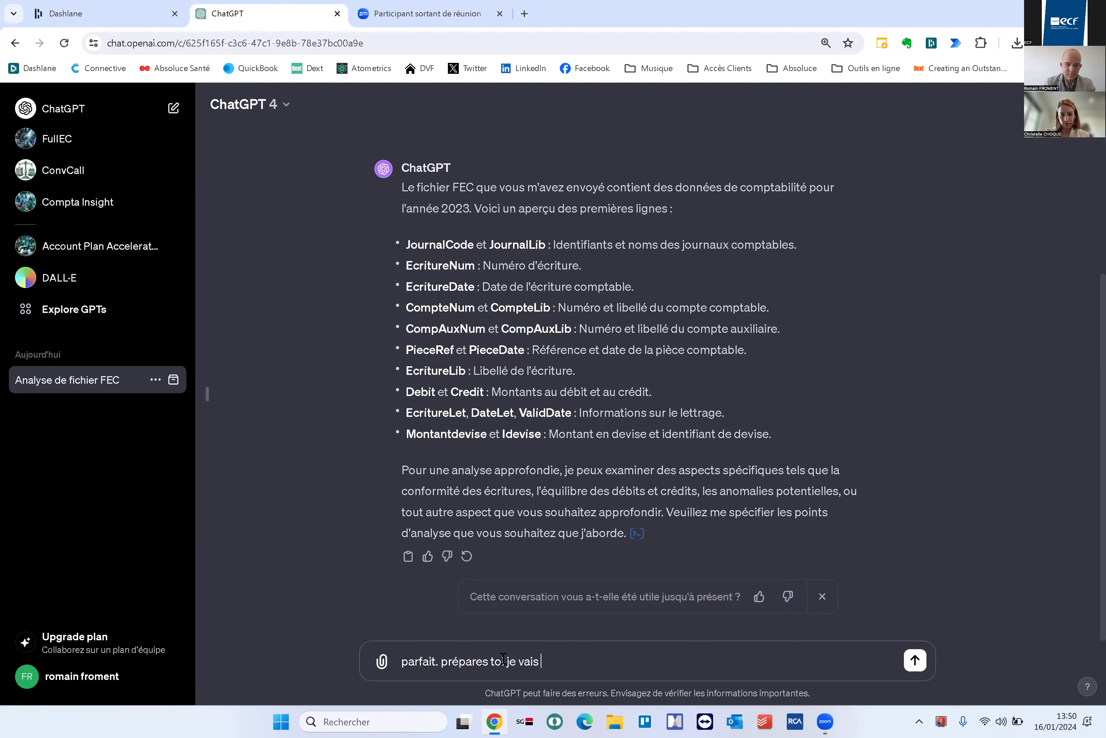
type("bos")
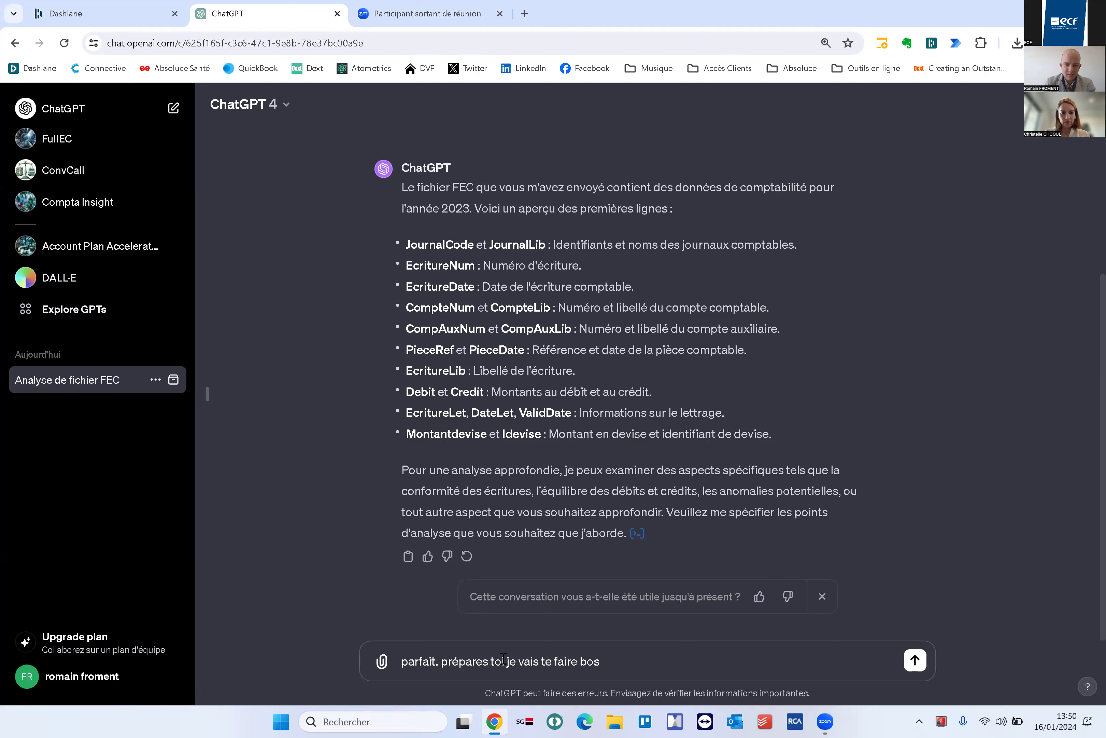
type("ser")
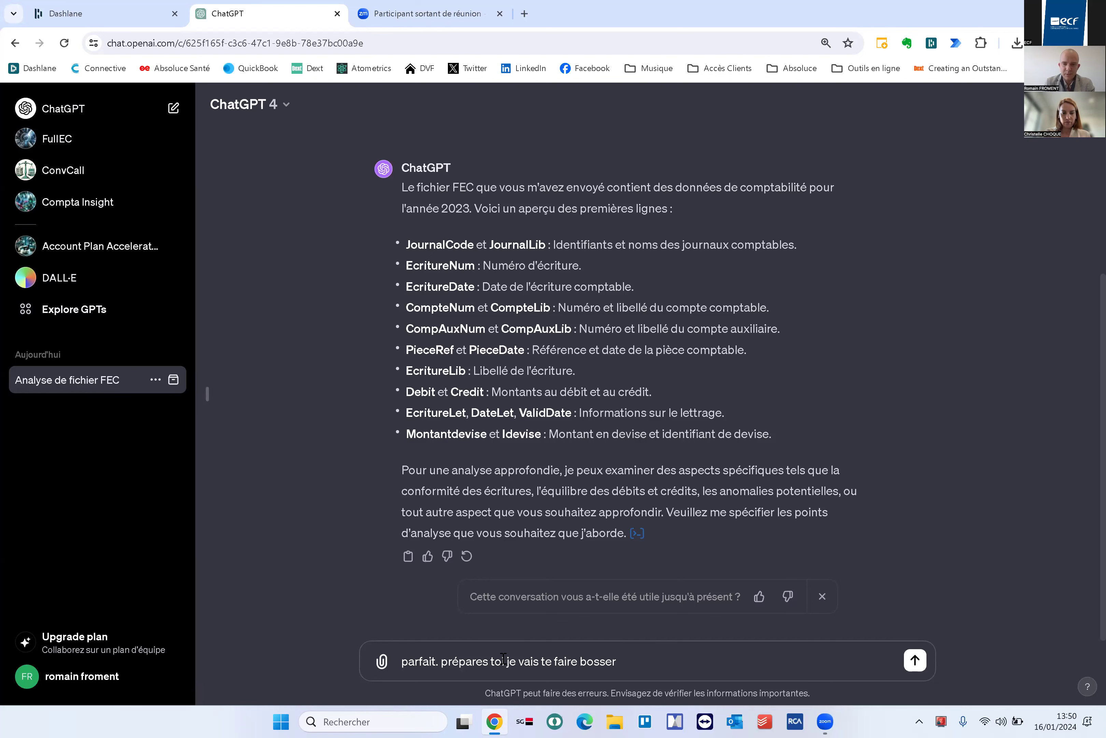
key("Return")
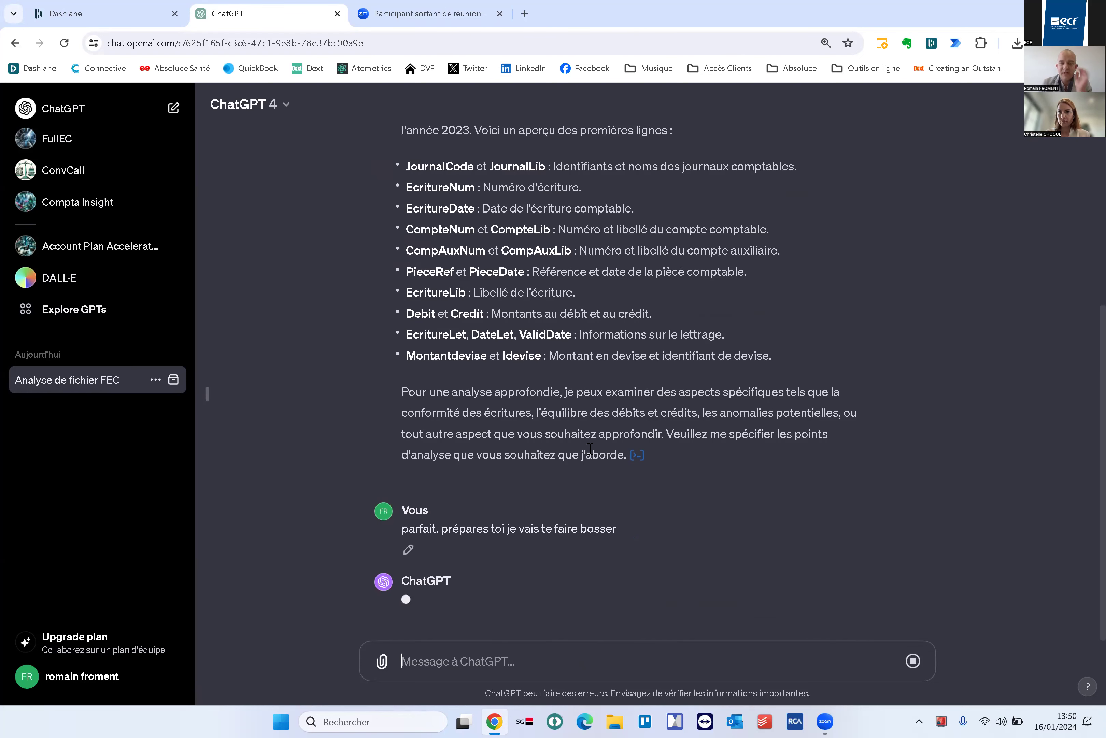
scroll(593, 441, "up", 5)
scroll(596, 438, "down", 3)
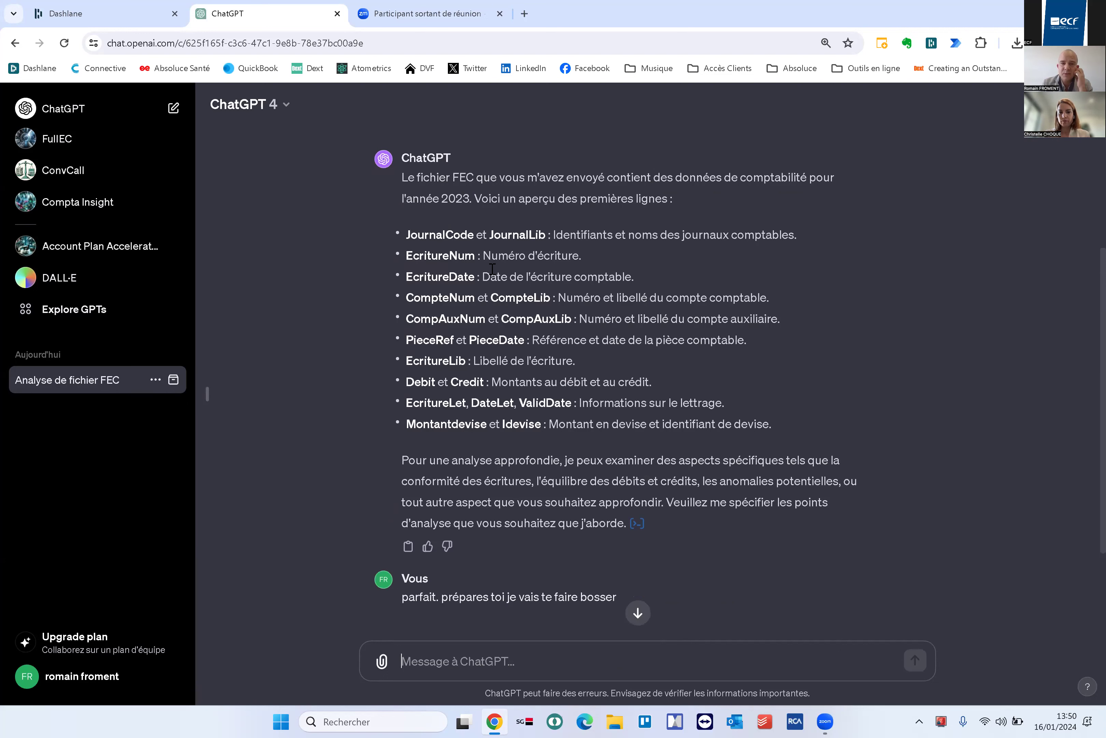
scroll(481, 228, "down", 3)
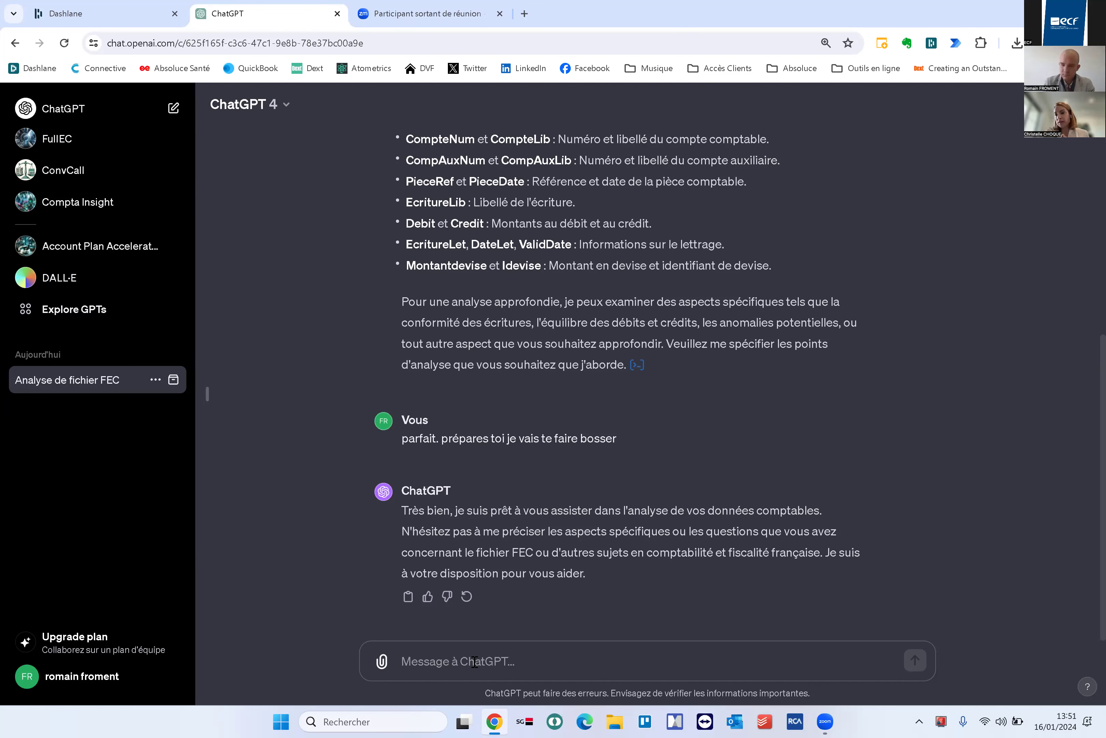
Write the 'première demande' asking whether the company's bookkeeping contains TVA inversions
type("ok. premieère demande")
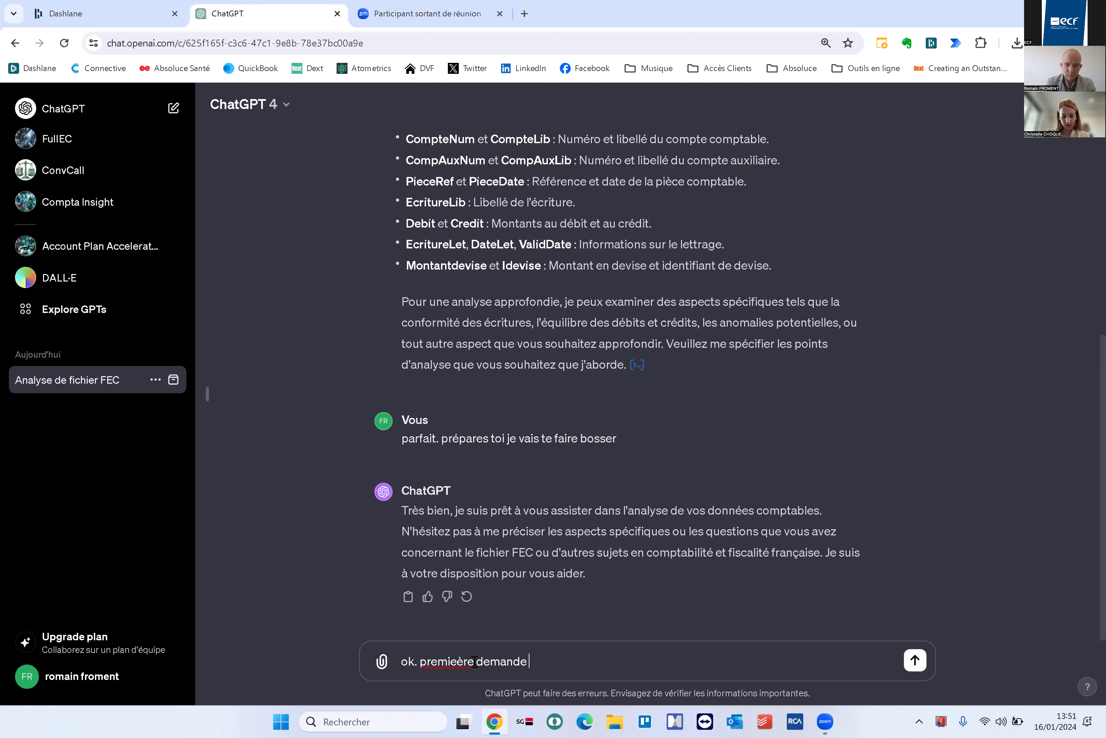
type(" : je")
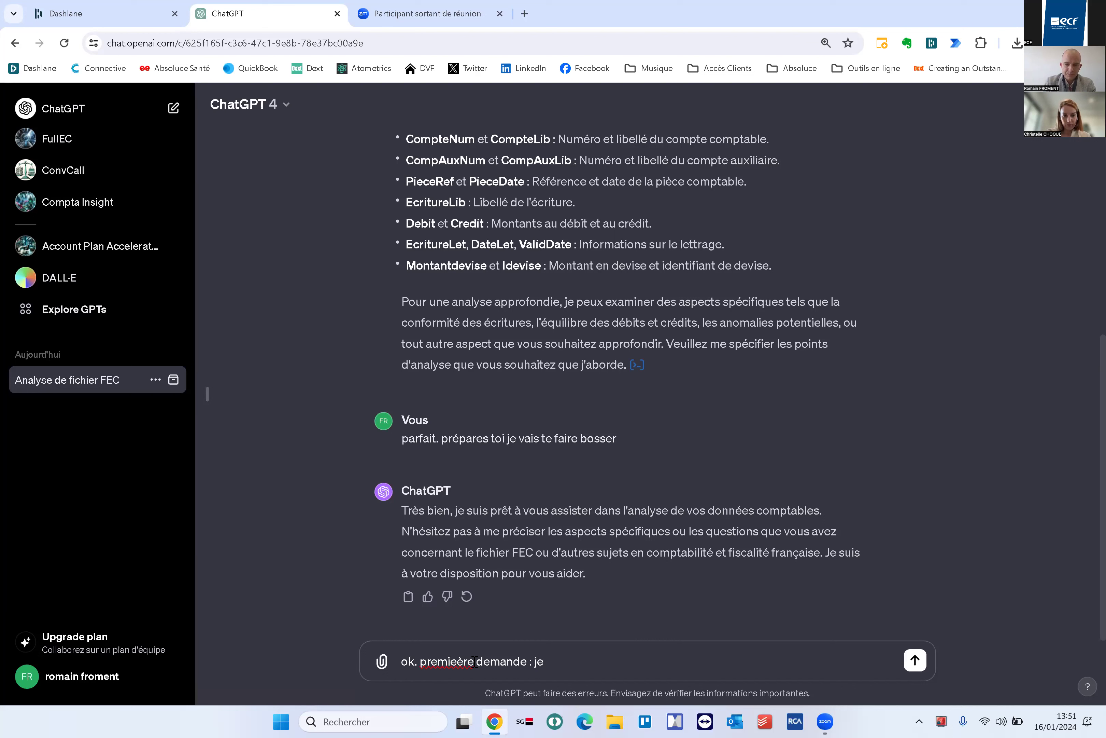
key("BackSpace")
key("BackSpace")
key("BackSpace")
key("BackSpace")
key("BackSpace")
key("BackSpace")
key("BackSpace")
key("BackSpace")
key("BackSpace")
key("BackSpace")
key("BackSpace")
key("BackSpace")
key("BackSpace")
key("BackSpace")
key("BackSpace")
key("BackSpace")
key("BackSpace")
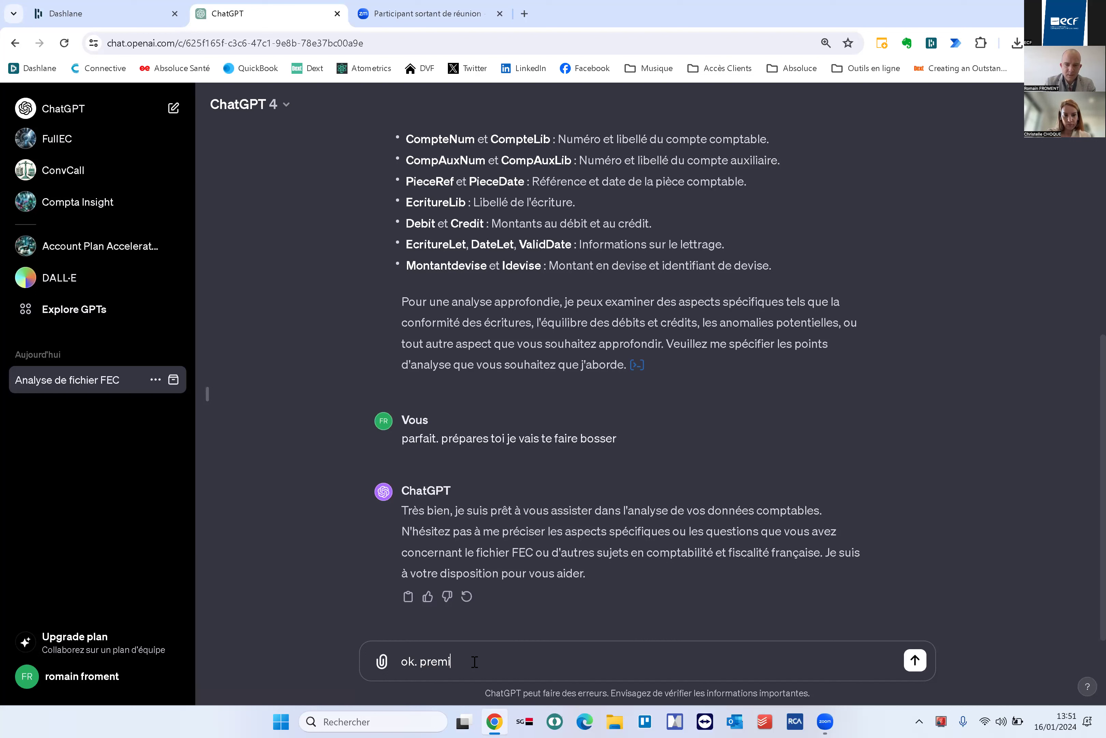
type("ère demande")
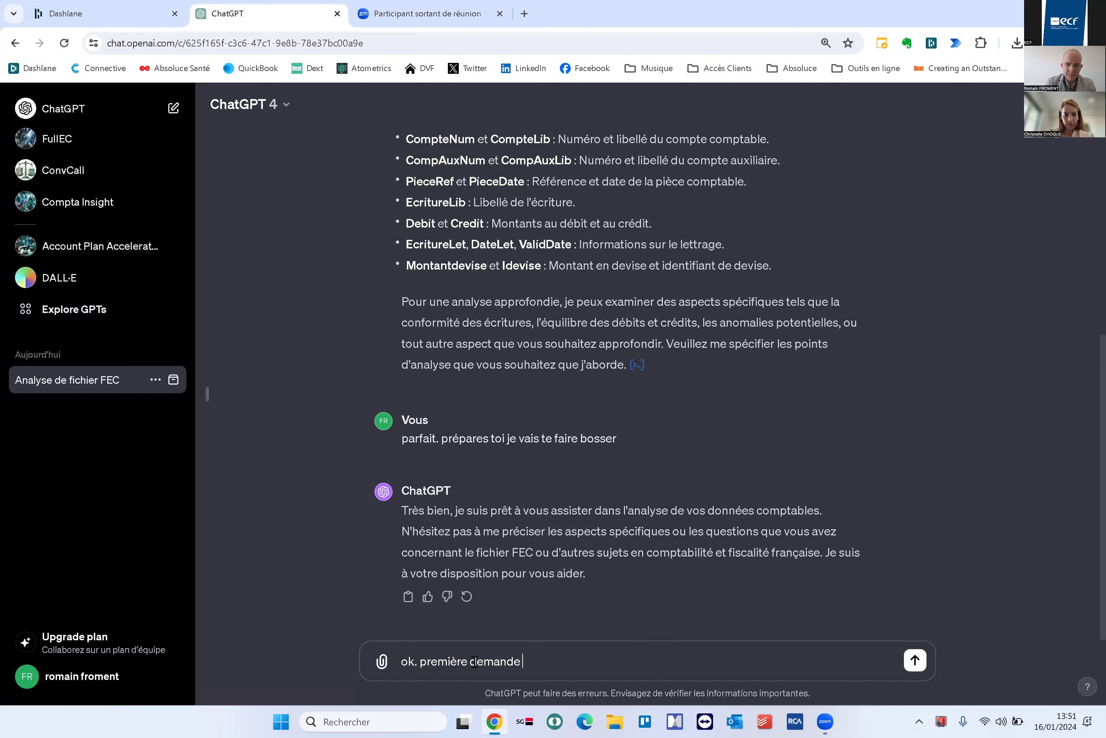
type(" : je suis un peu inquiet de la ten")
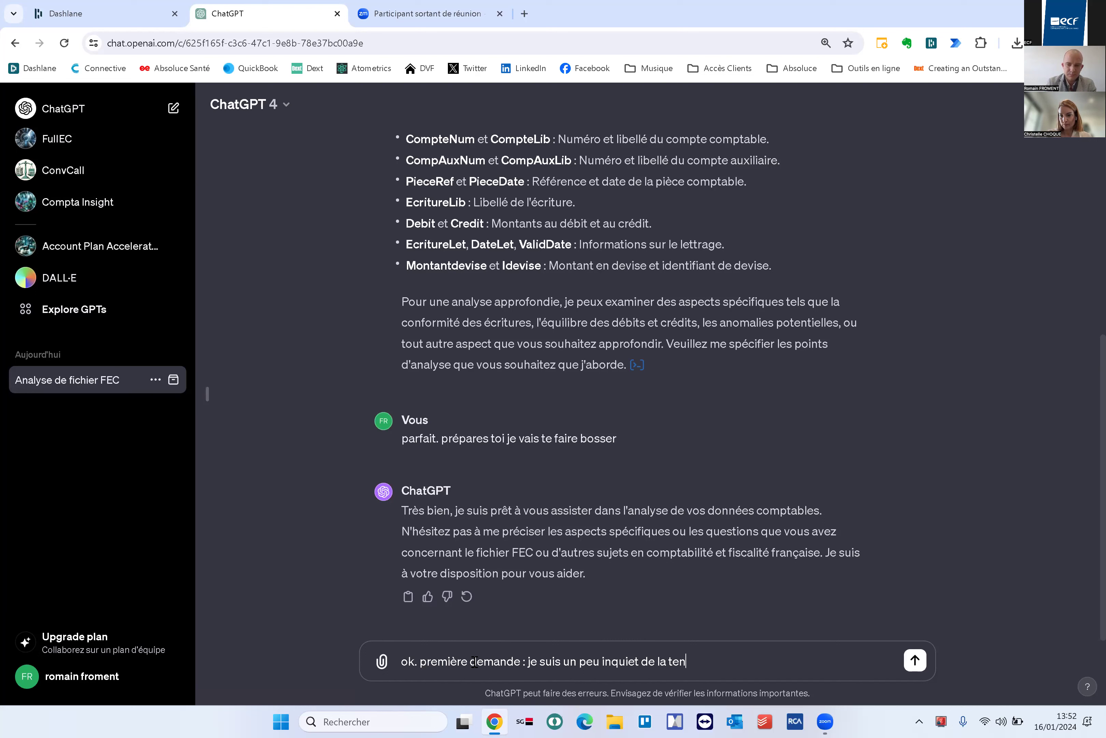
type("ue de la compta de cette société. peux tu")
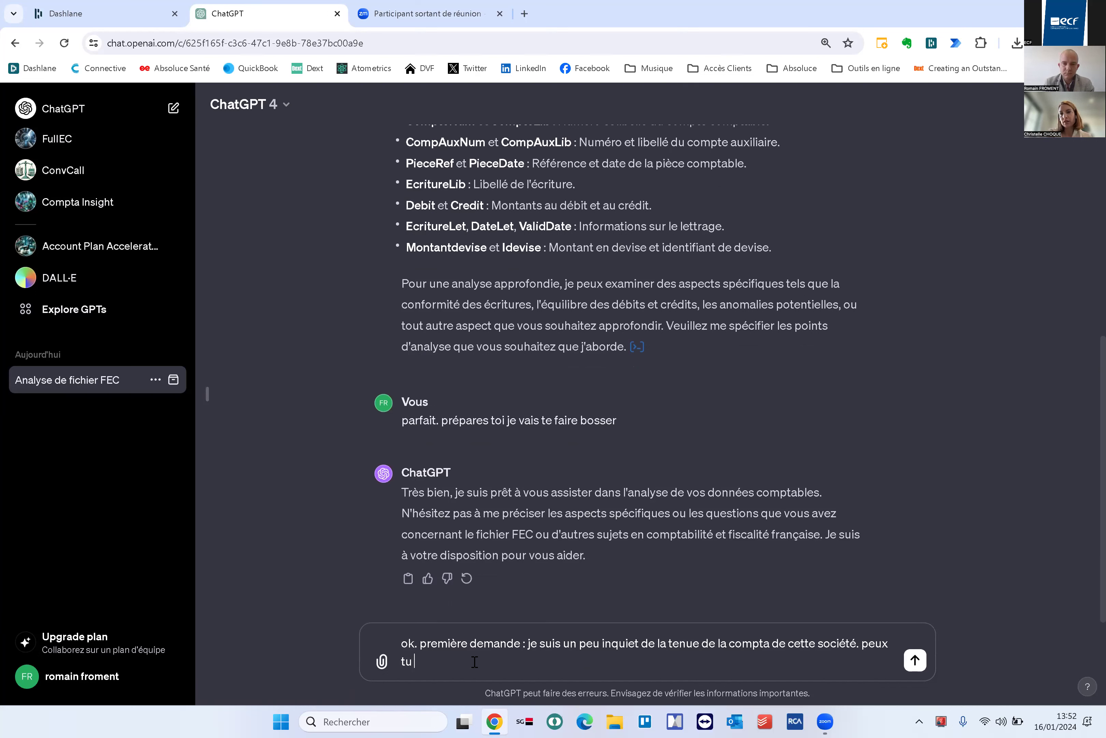
type("me fair eun")
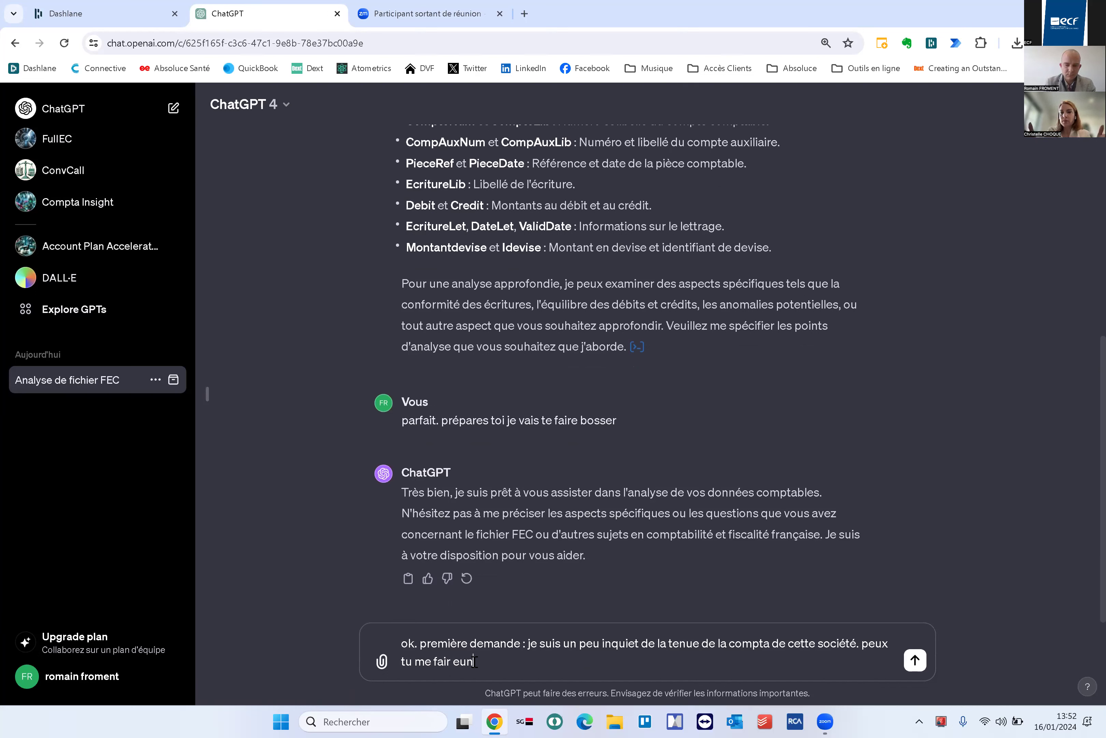
type("e analyse")
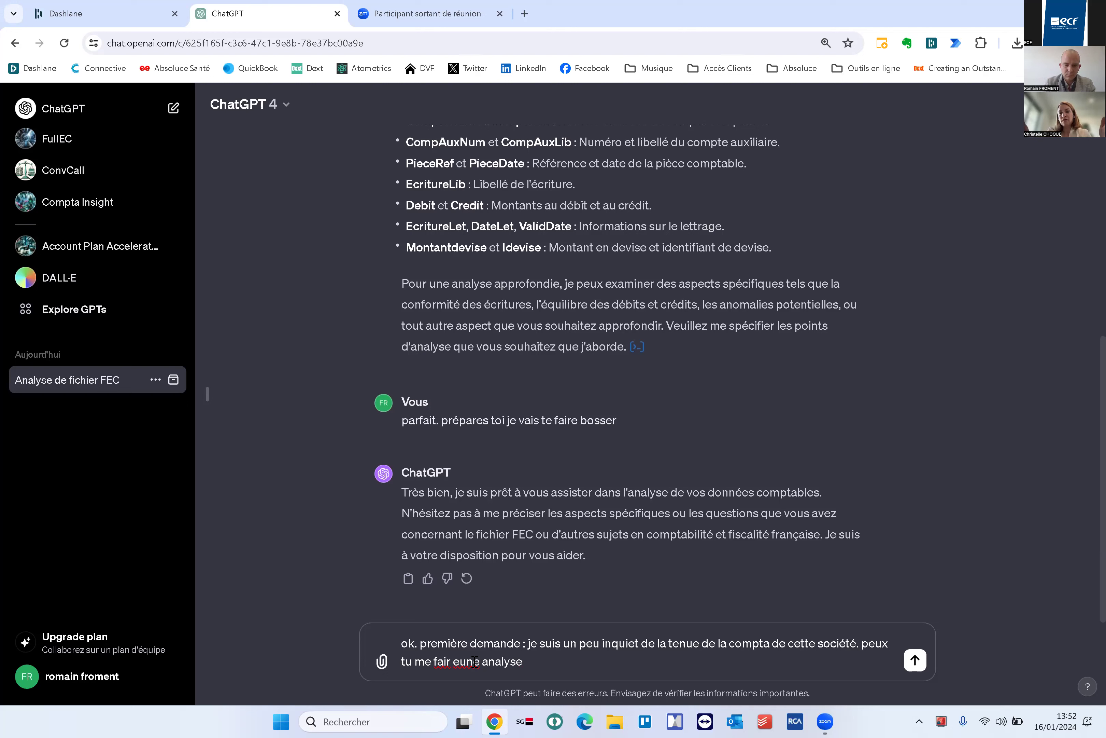
key("BackSpace")
key("BackSpace")
key("BackSpace")
key("BackSpace")
key("BackSpace")
key("BackSpace")
key("BackSpace")
key("BackSpace")
key("BackSpace")
key("BackSpace")
key("BackSpace")
key("BackSpace")
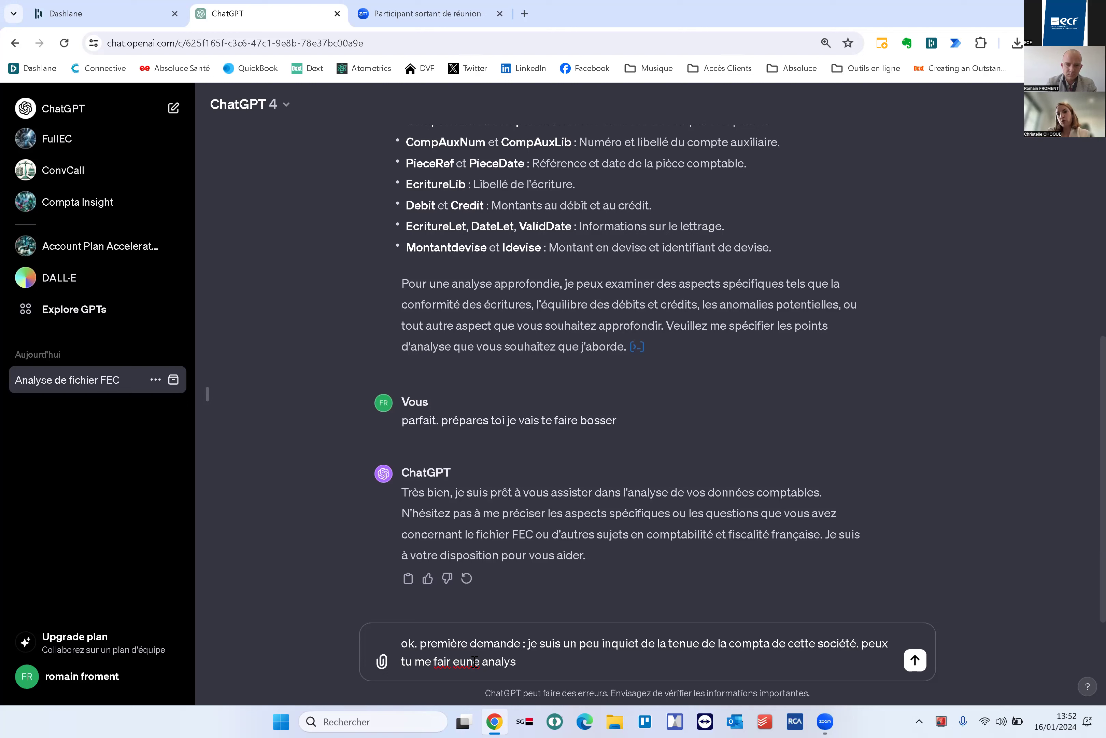
type("e")
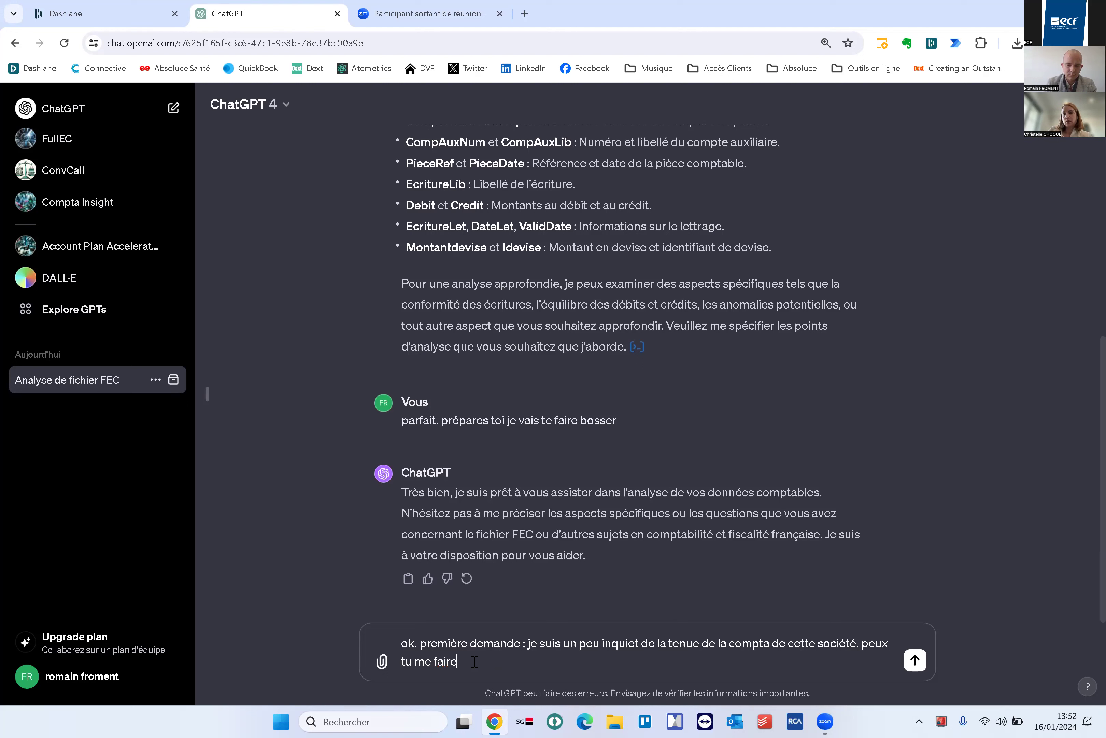
type(" une analyse pour voir s'il")
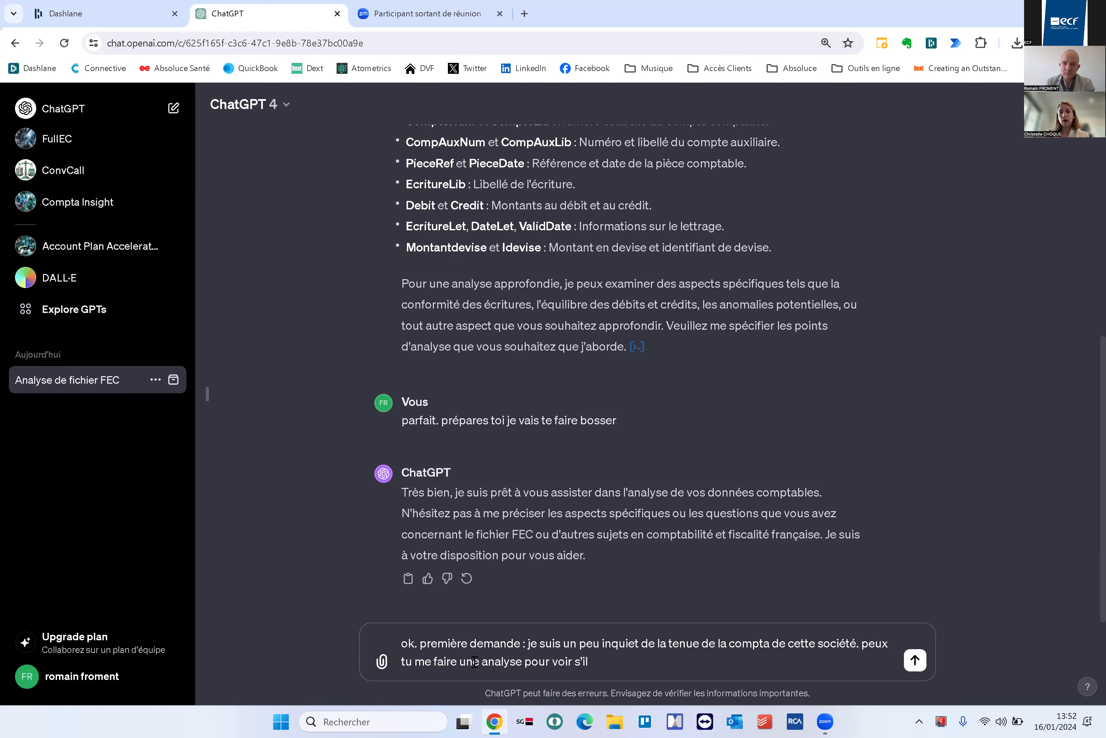
type("y a des inverssion")
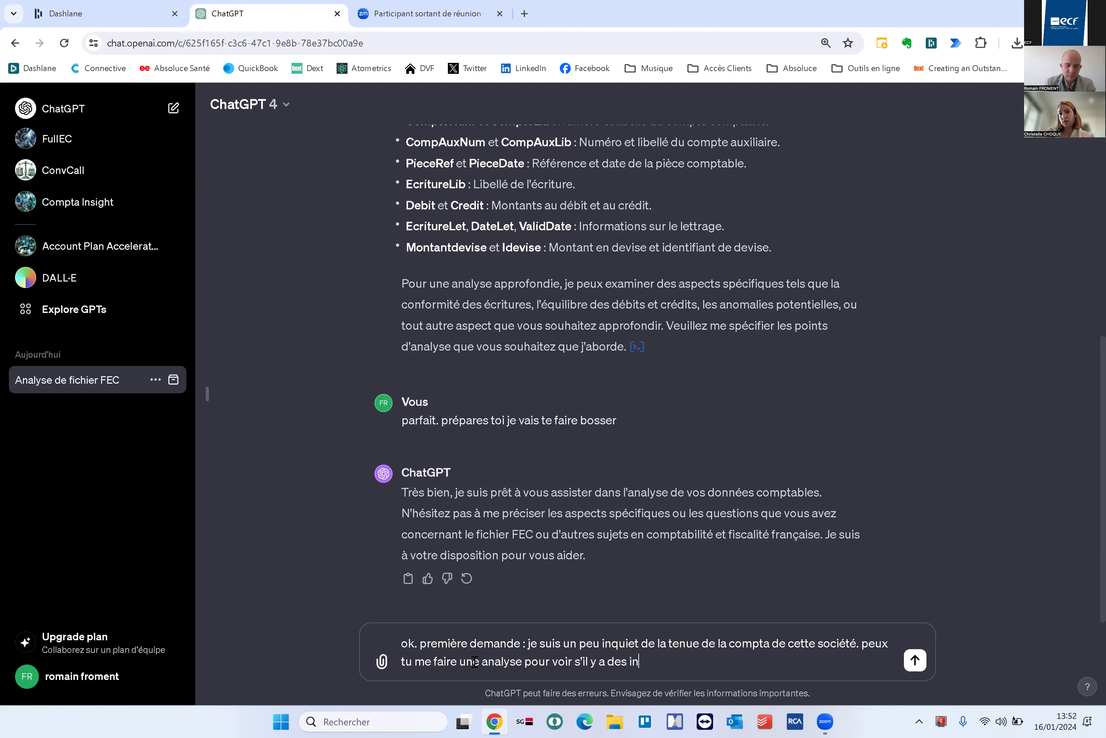
key("BackSpace")
key("BackSpace")
key("BackSpace")
key("BackSpace")
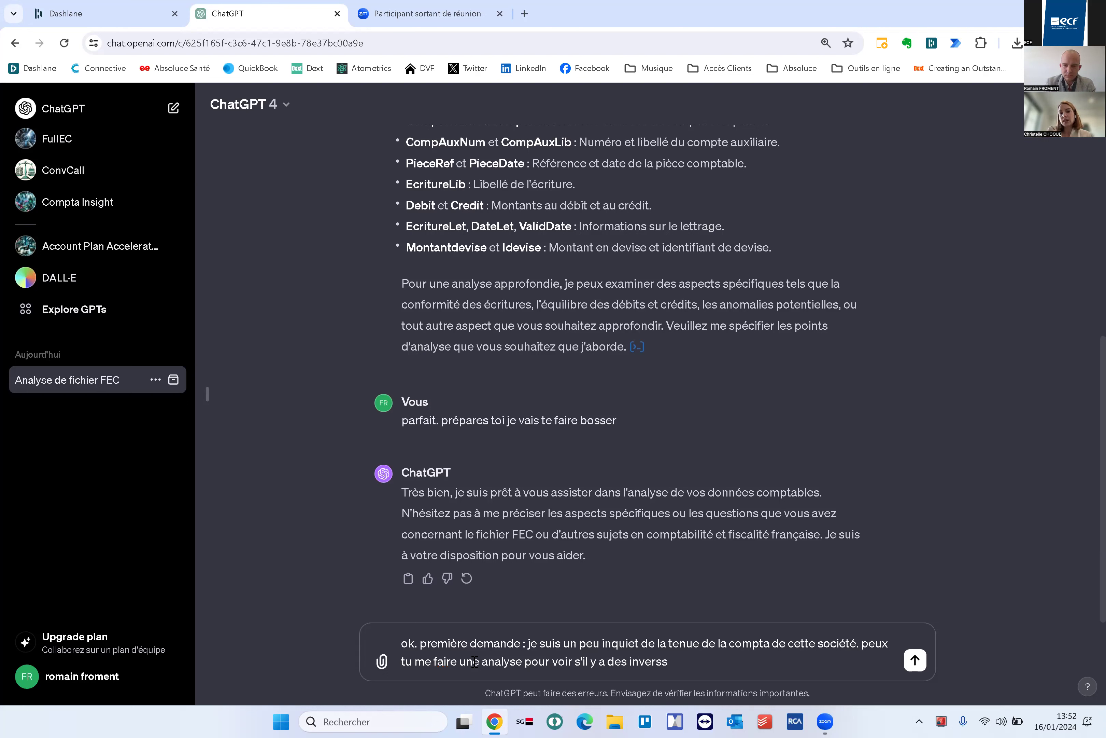
type("ions e")
key("BackSpace")
type("de TVA ?")
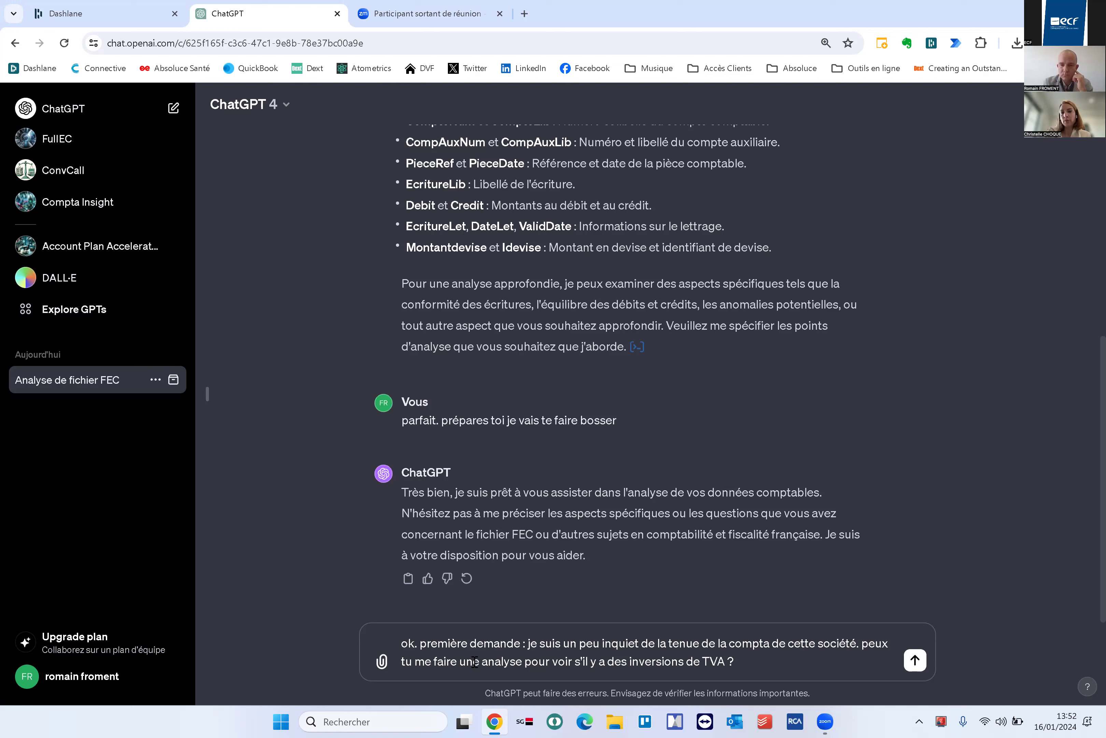
Proofread the TVA inversion question and send it
key("Left")
type("sur")
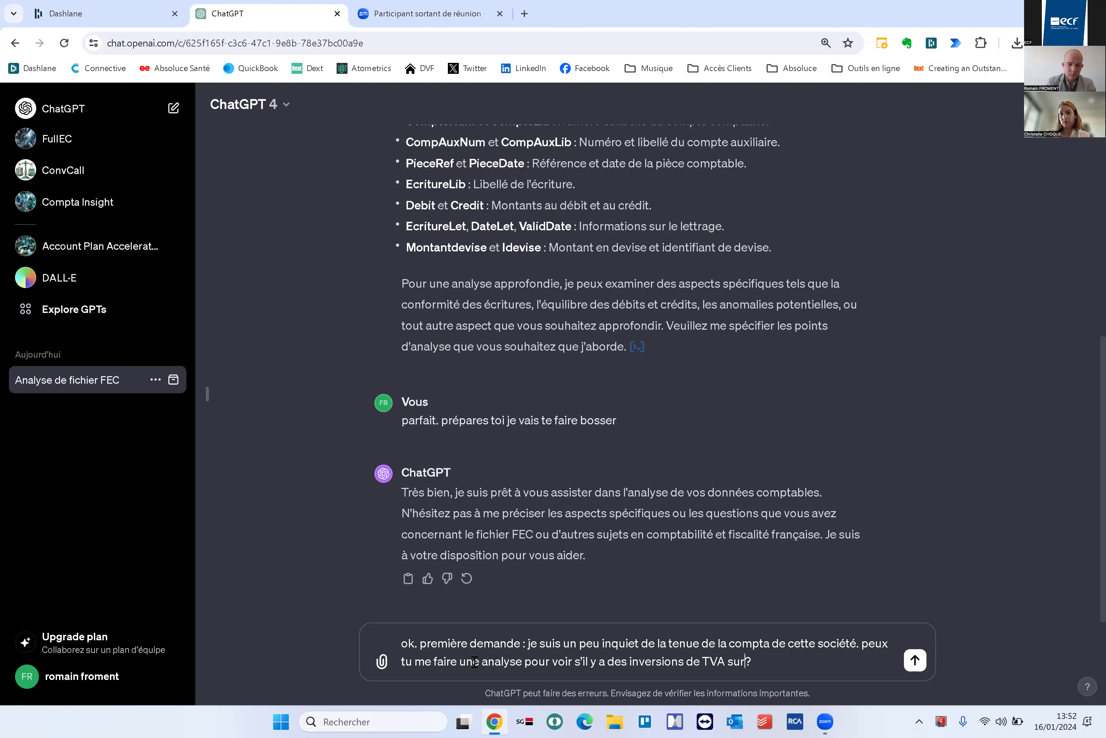
key("BackSpace")
key("BackSpace")
key("BackSpace")
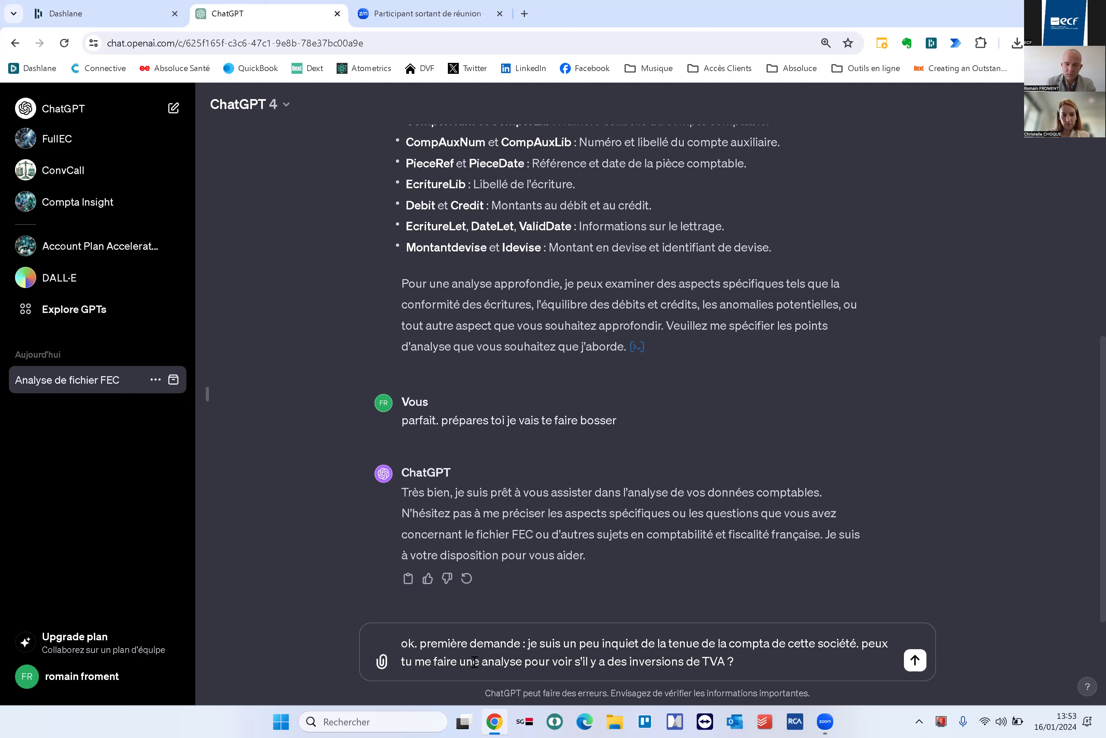
key("Up")
key("ctrl+Left")
key("ctrl+Left")
key("ctrl+Left")
key("Right")
key("Down")
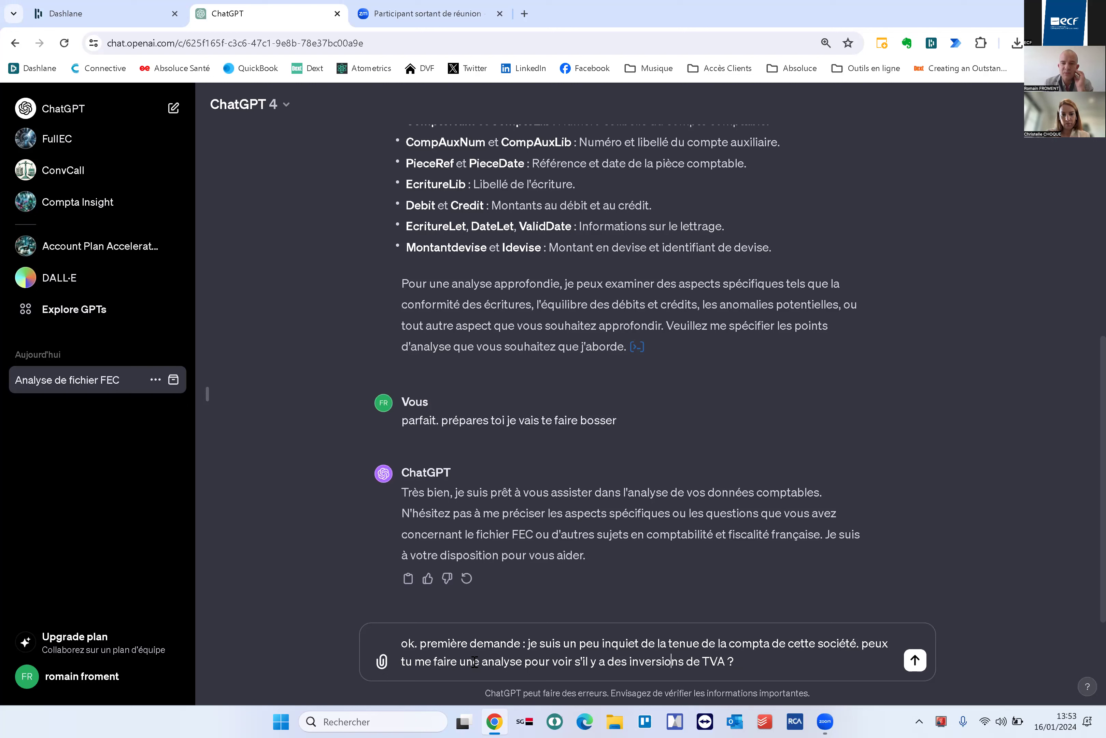
key("End")
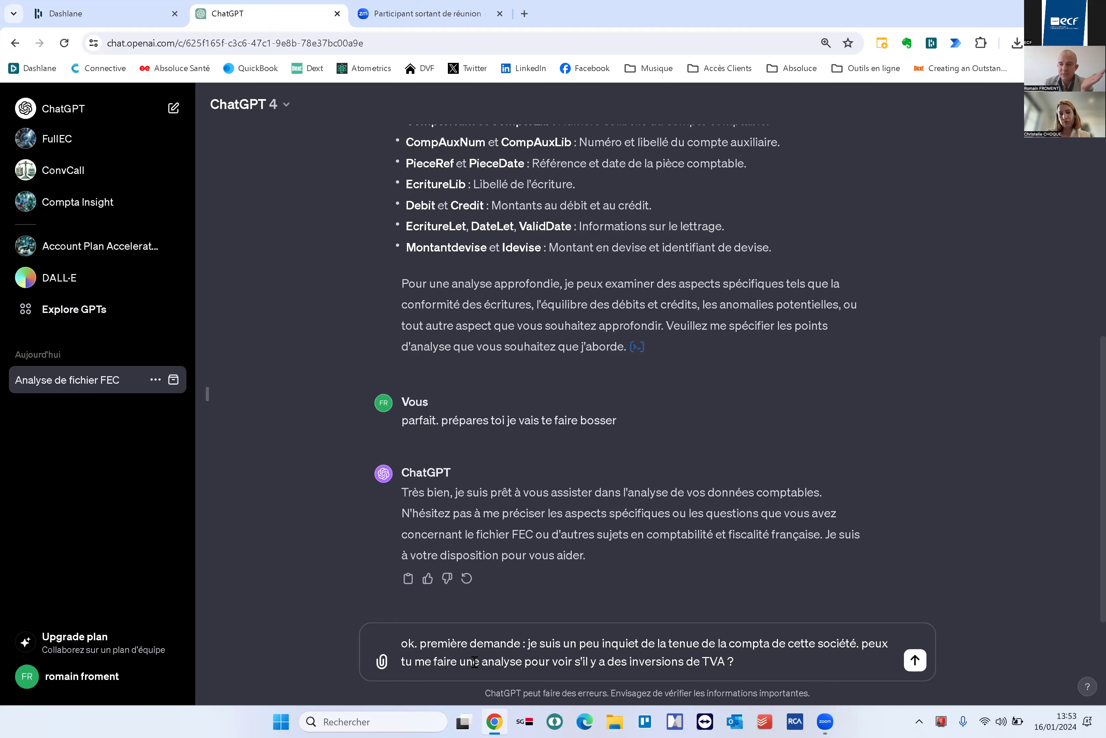
key("Return")
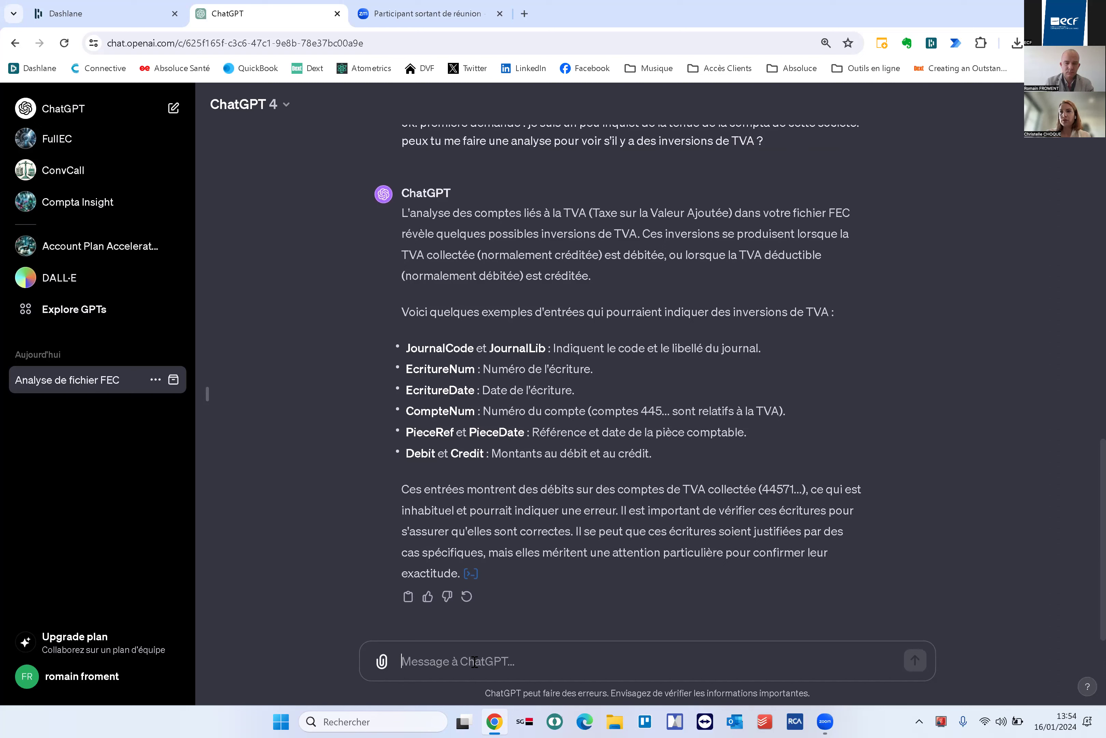
Type the follow-up 'dans le FEC que je t'ai envoyé, y a t il des inversions de TVA ?'
type("dans le FEC que je t'ai envoy")
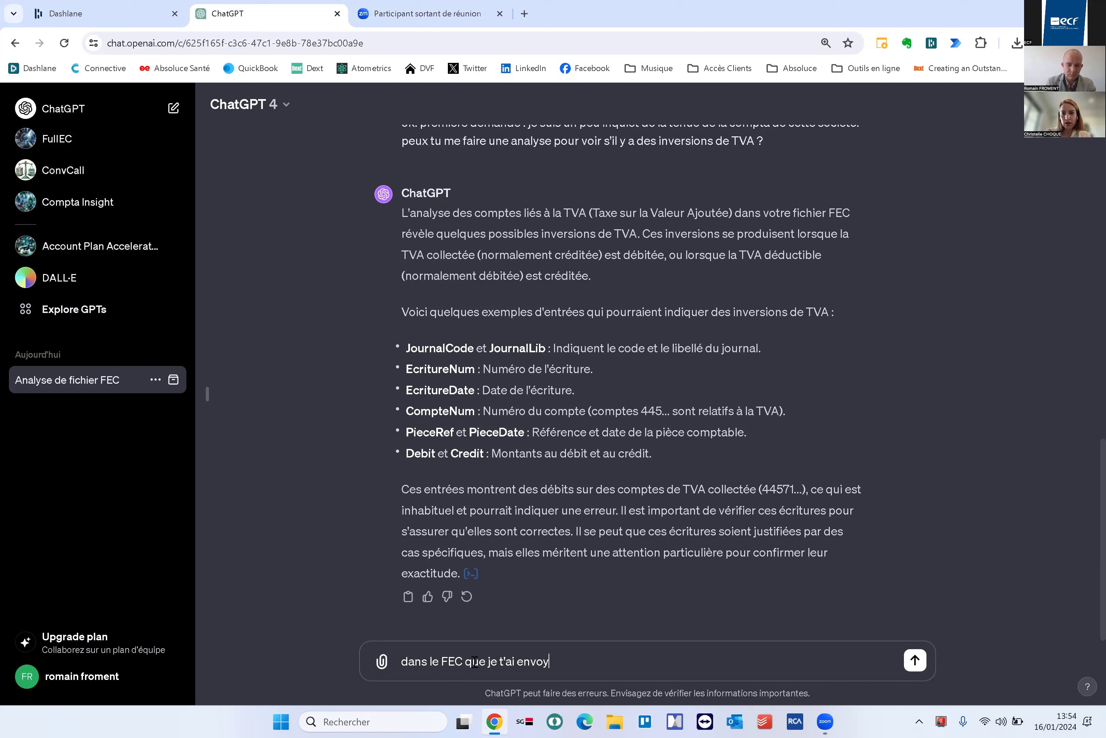
type("é, y a t il des invesr")
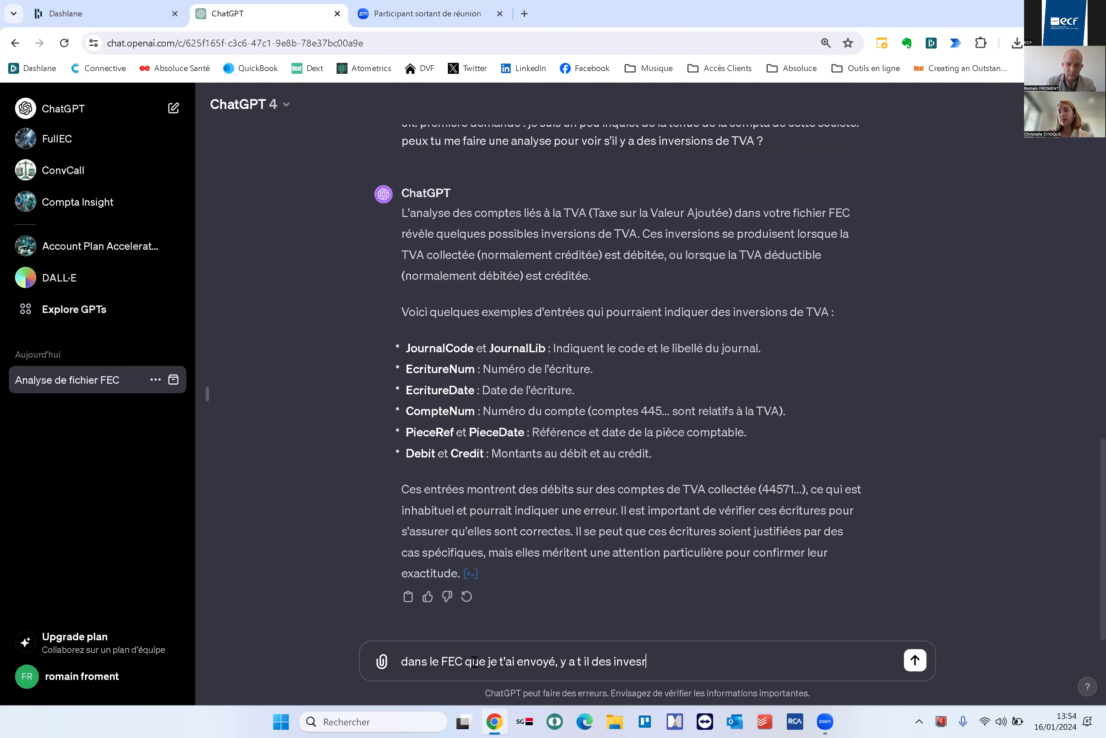
key("BackSpace")
key("BackSpace")
type("rssio")
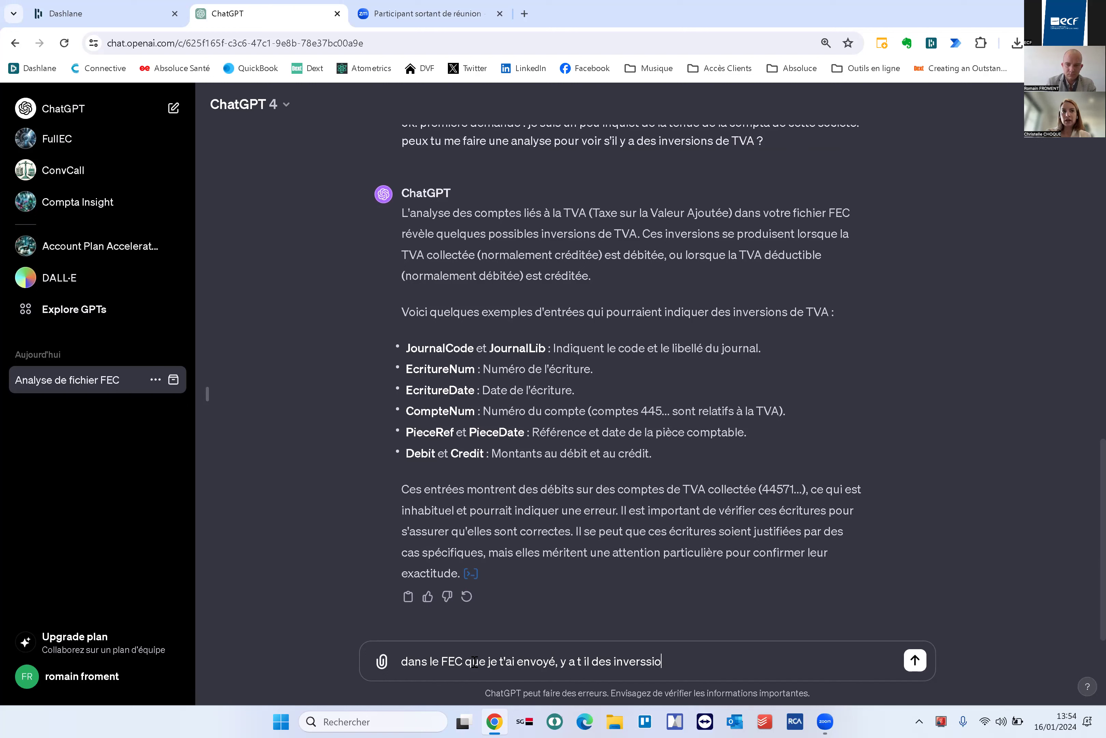
key("BackSpace")
key("BackSpace")
key("BackSpace")
type("ions e")
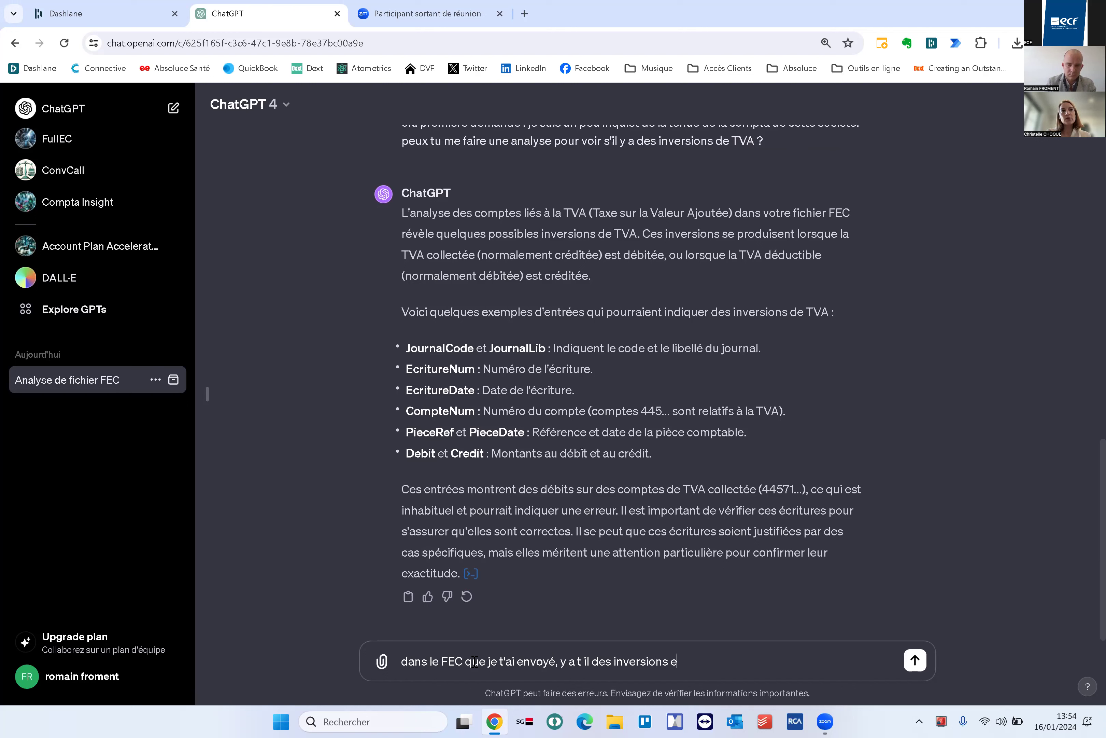
key("BackSpace")
type("de TVA ?")
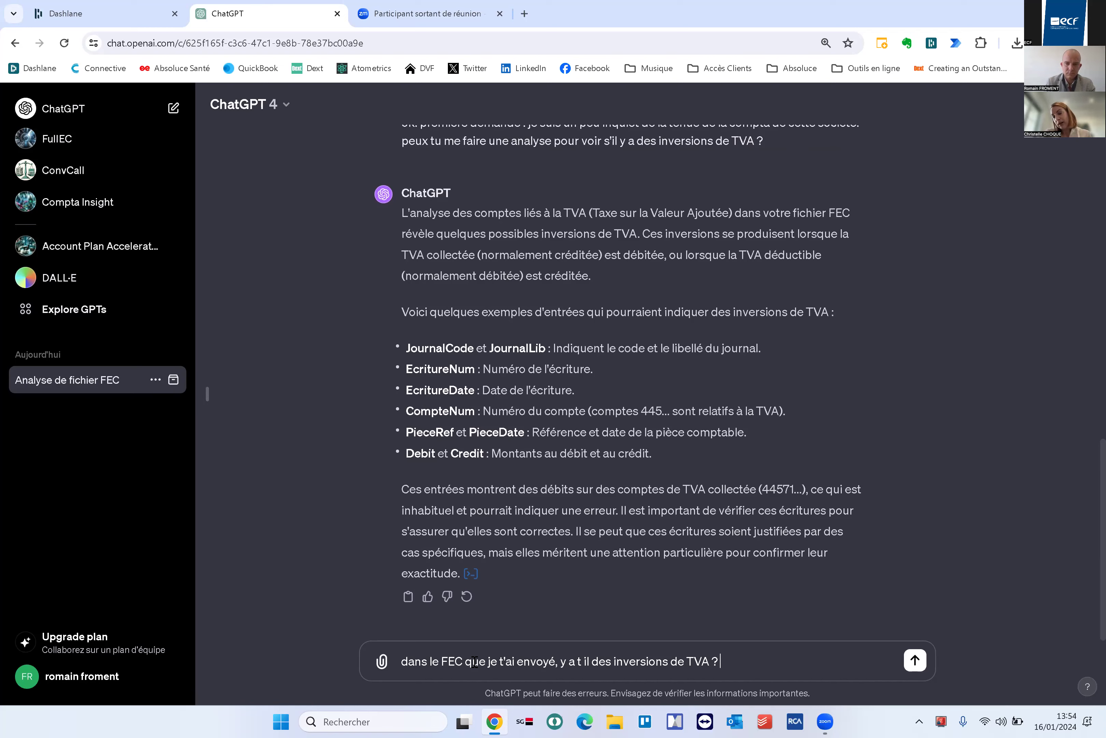
Send the FEC TVA inversion question, then draft the follow-up 'et la TVA déductible ?'
key("Return")
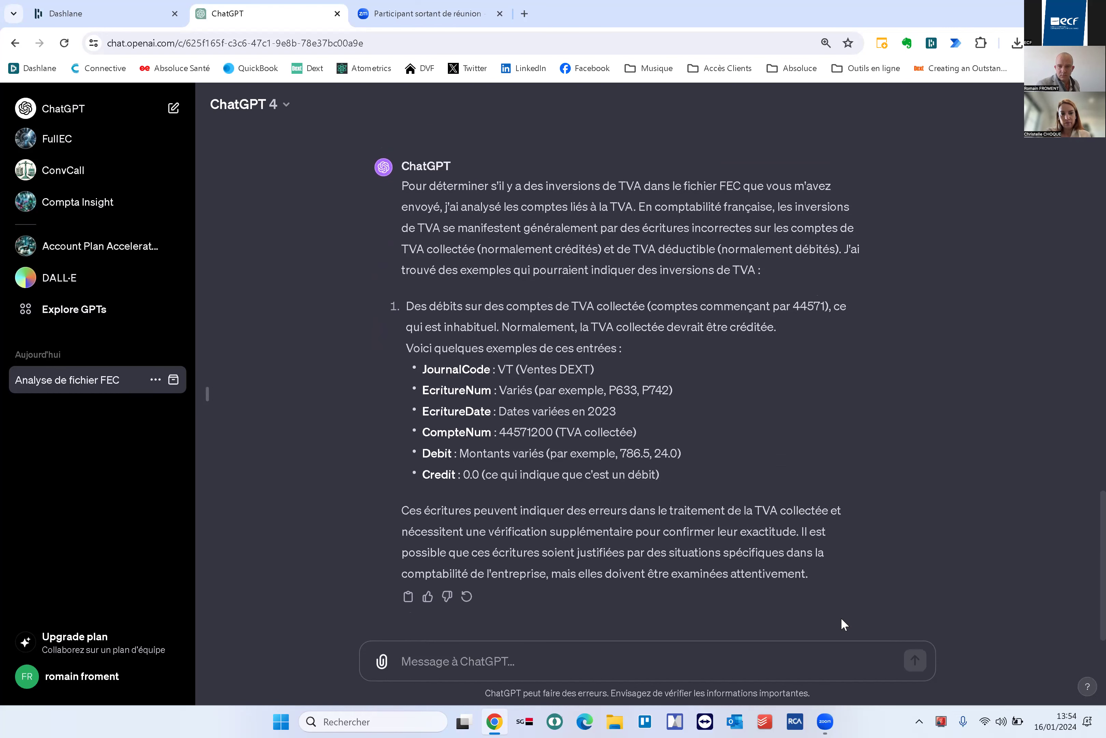
left_click(491, 659)
type("et la TVA déductible ?")
Send the deductible-TVA question and start explaining the search for charge/TVA account inversions
key("Return")
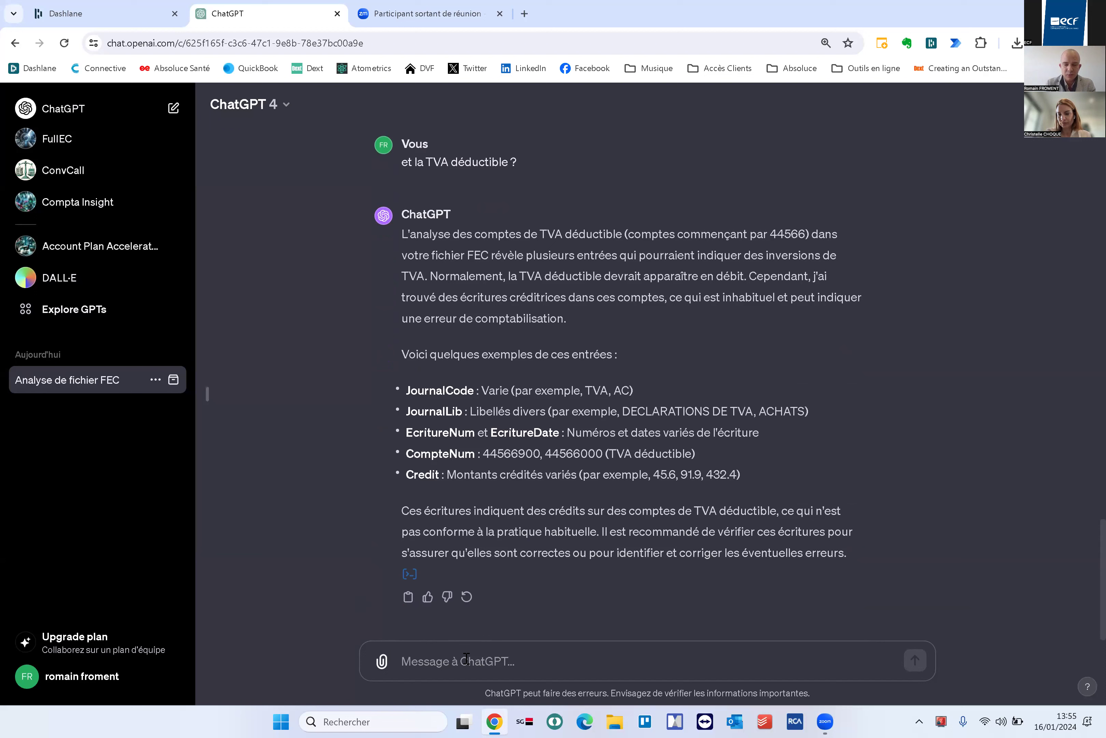
type("je c")
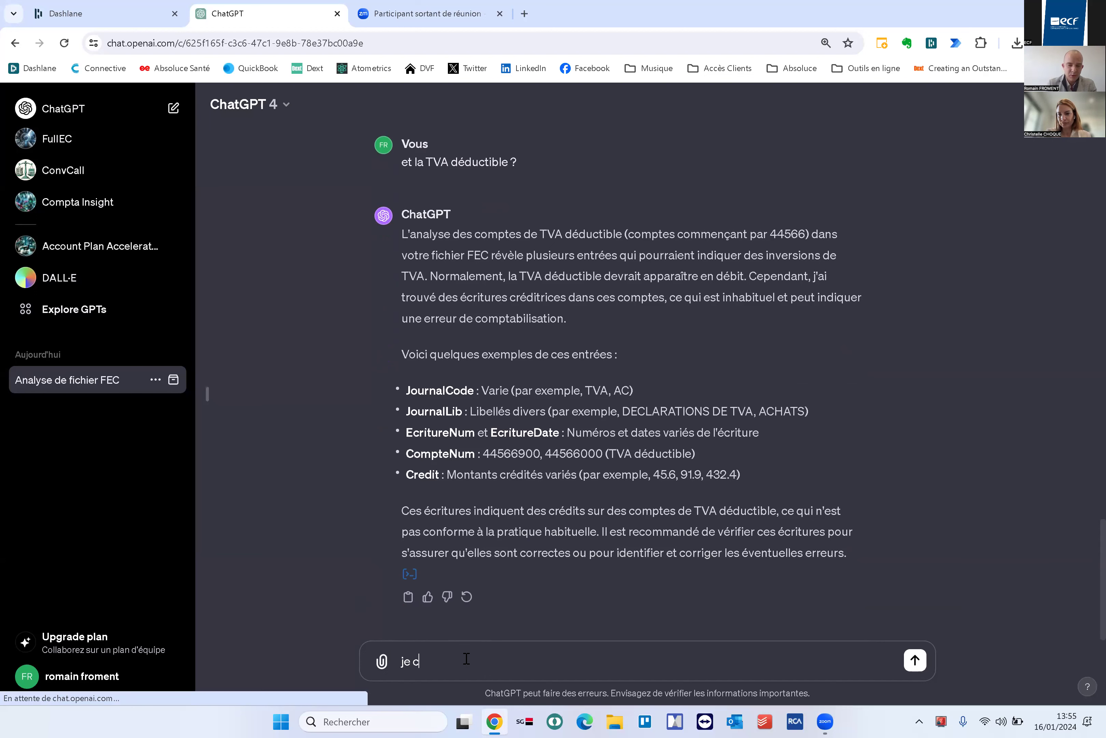
type("herche des inve")
key("BackSpace")
type("inversions ")
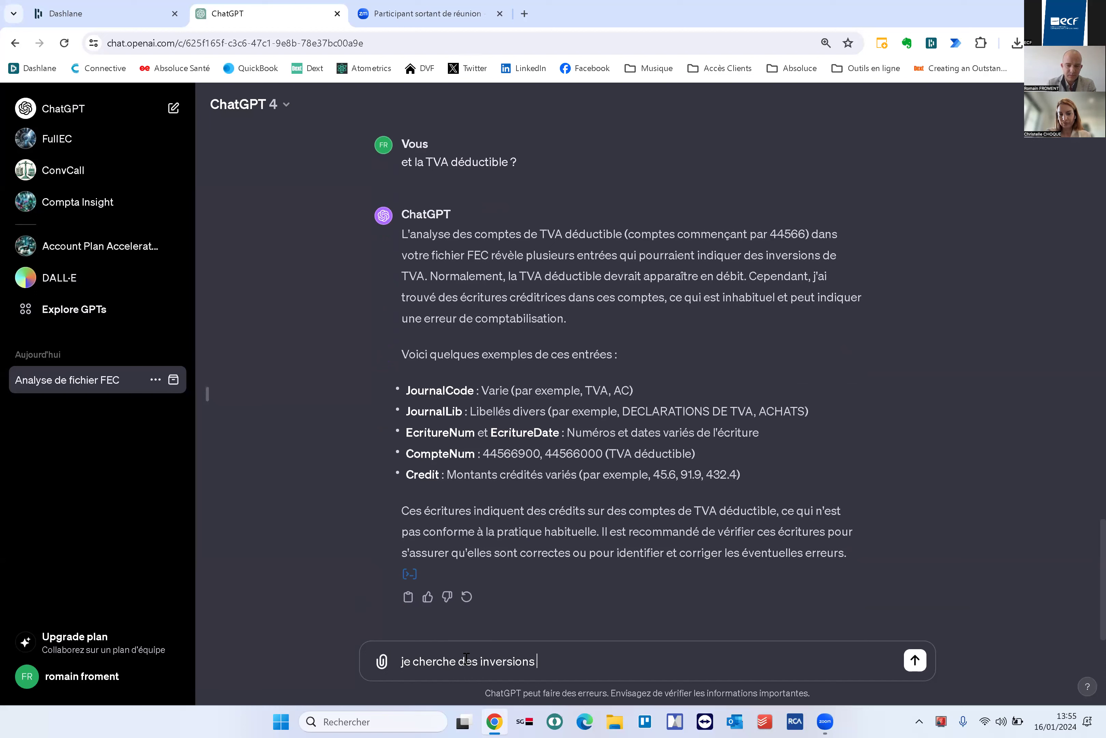
type("entre le compte ")
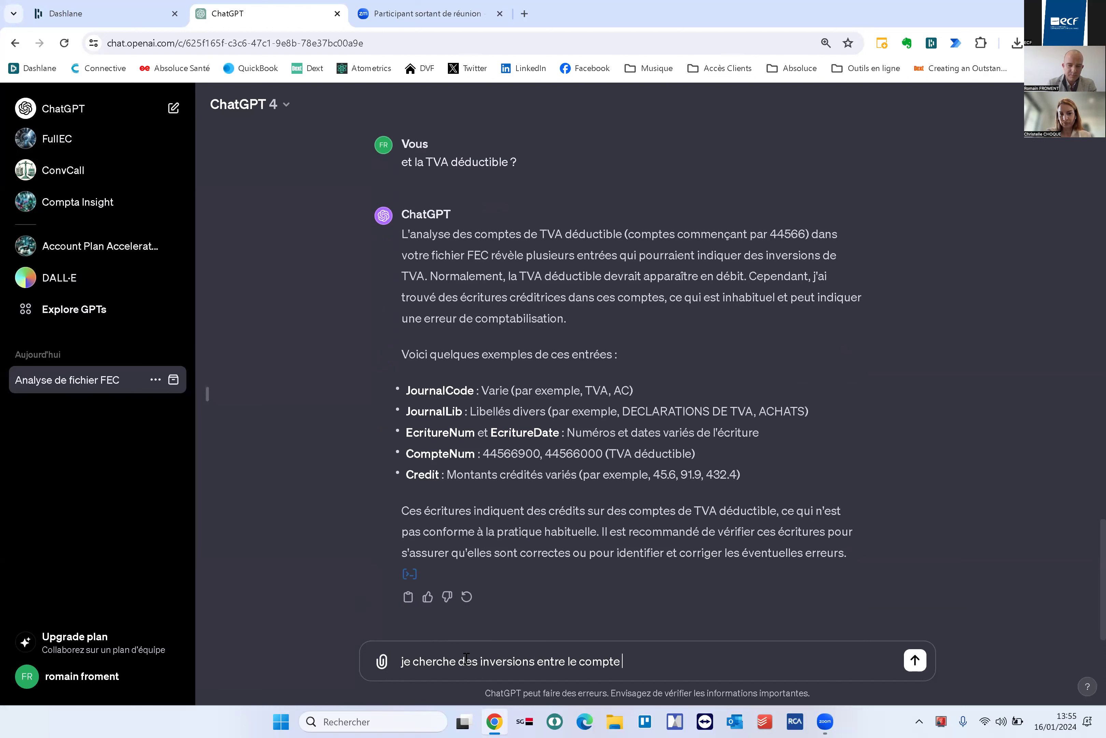
type("de charge et le compte de tva, par exemple, une ceri")
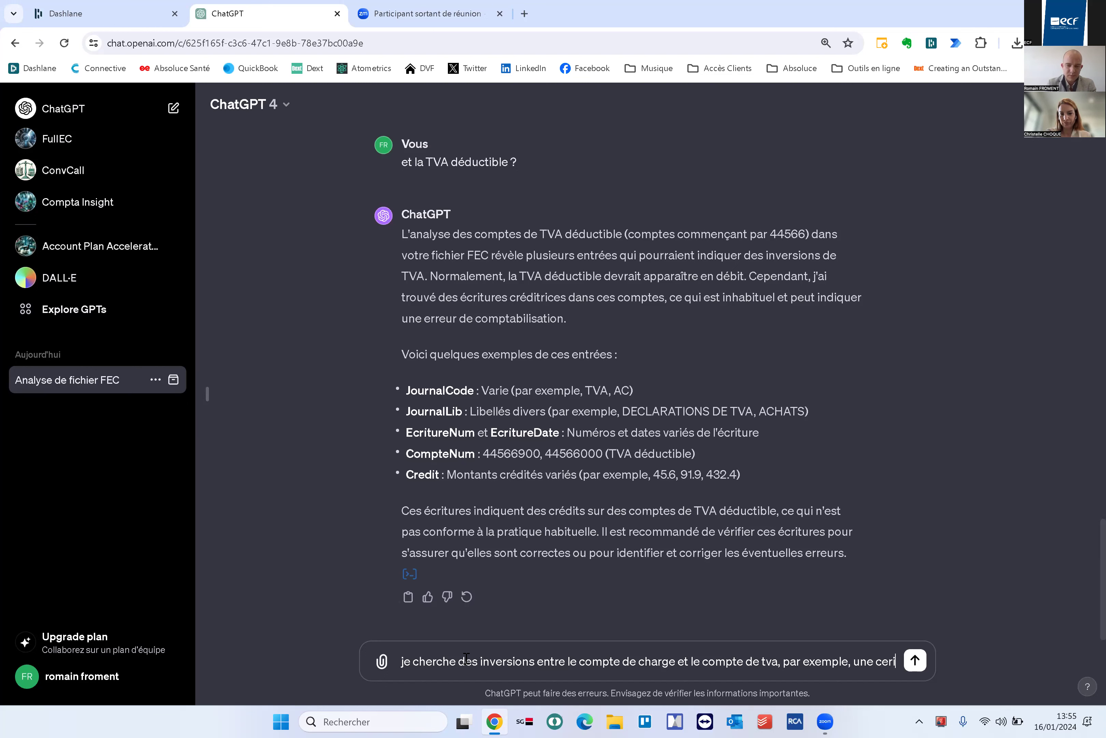
type("ture ou on aurai")
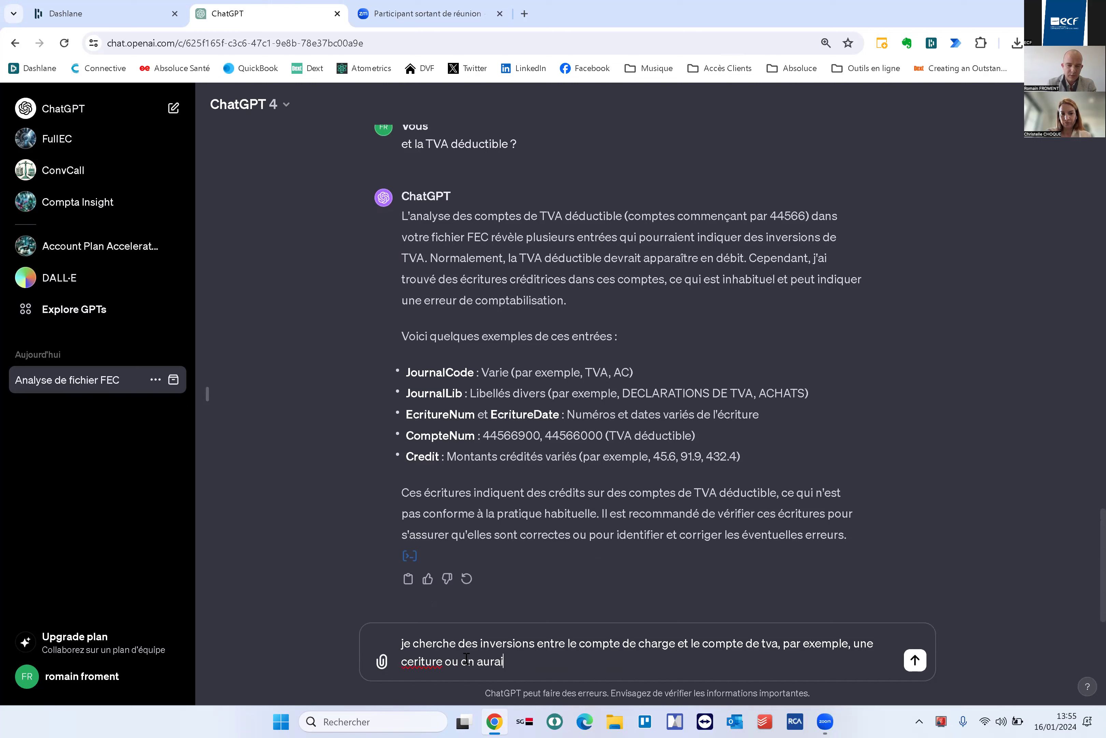
type("t ind")
Add the example: 100 € booked as TVA and 20 € as charge instead of the reverse
key("BackSpace")
type("comptabilisé 100 € en compte ")
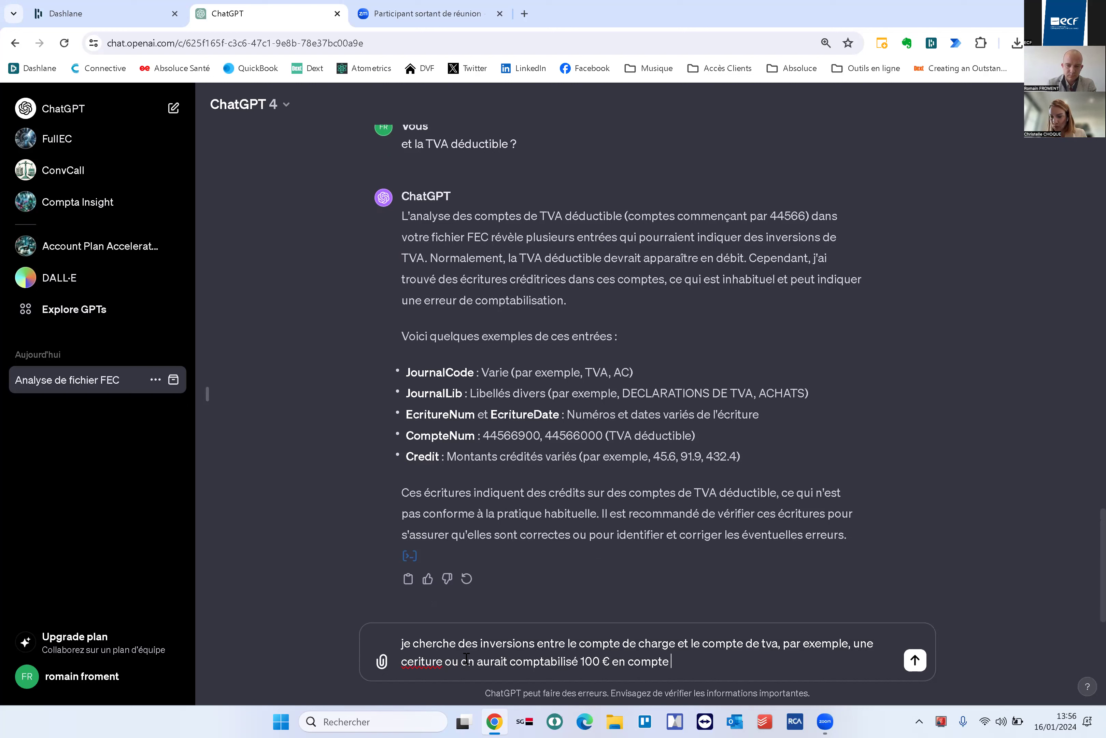
type("de")
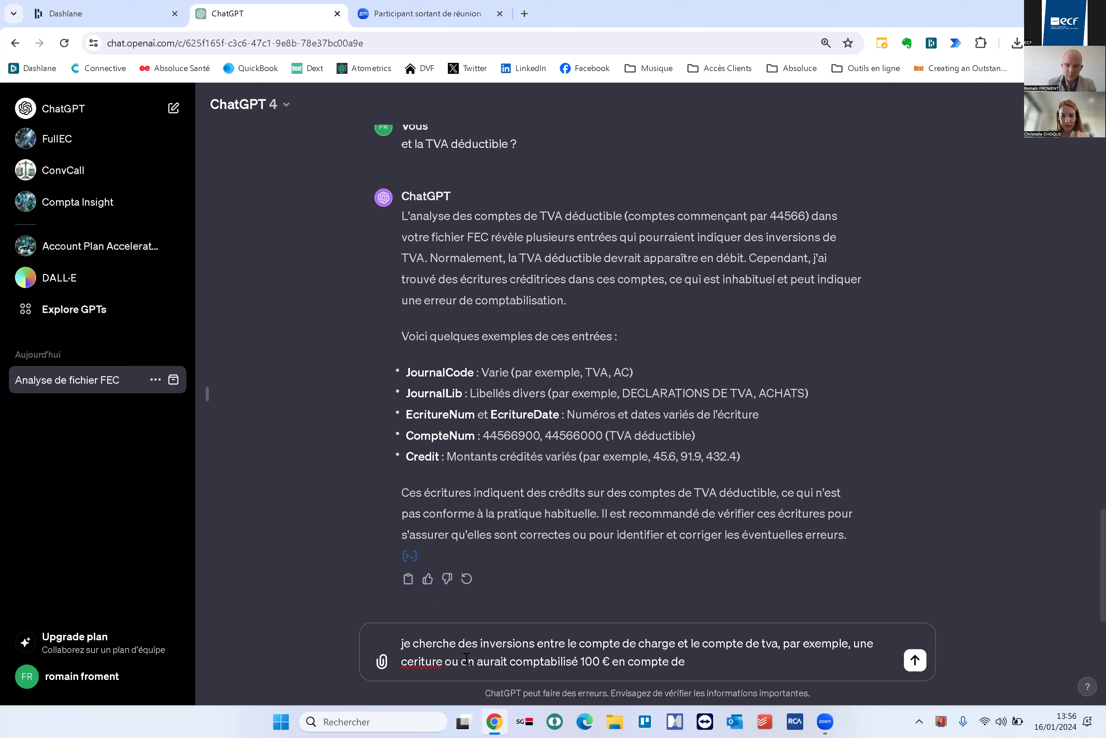
type(" TVA au lieu d")
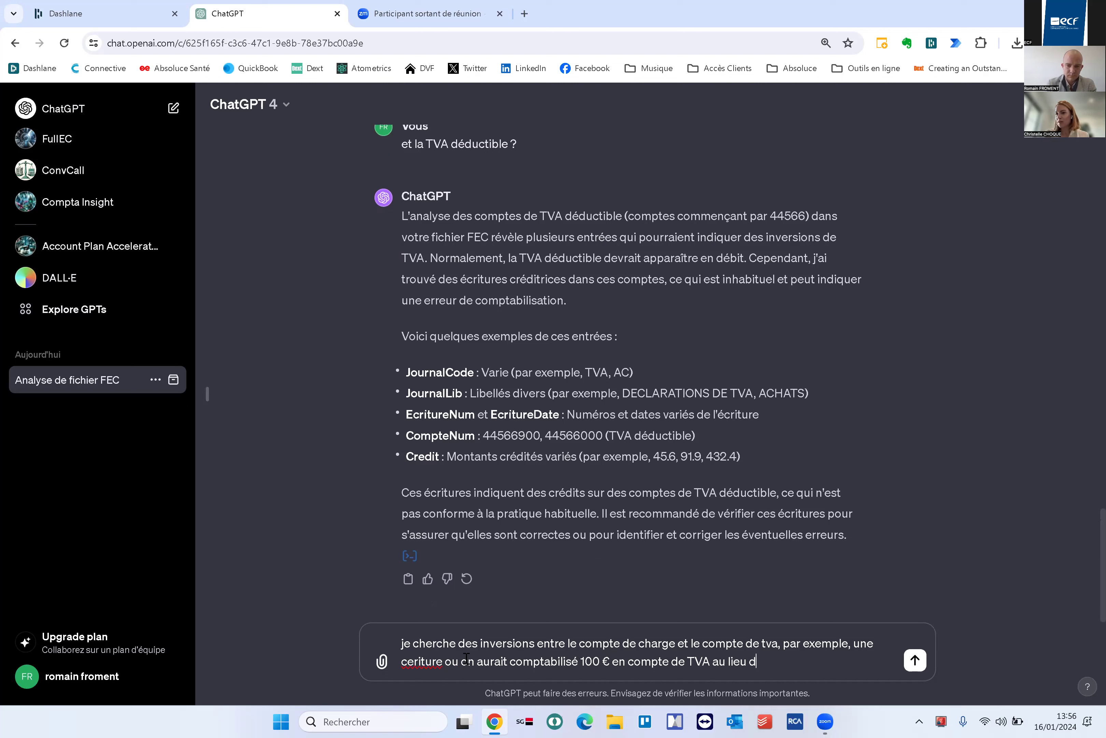
key("BackSpace")
key("BackSpace")
key("BackSpace")
key("BackSpace")
type("et 20 € en ch")
key("BackSpace")
type("ompte de charge au lieu de ")
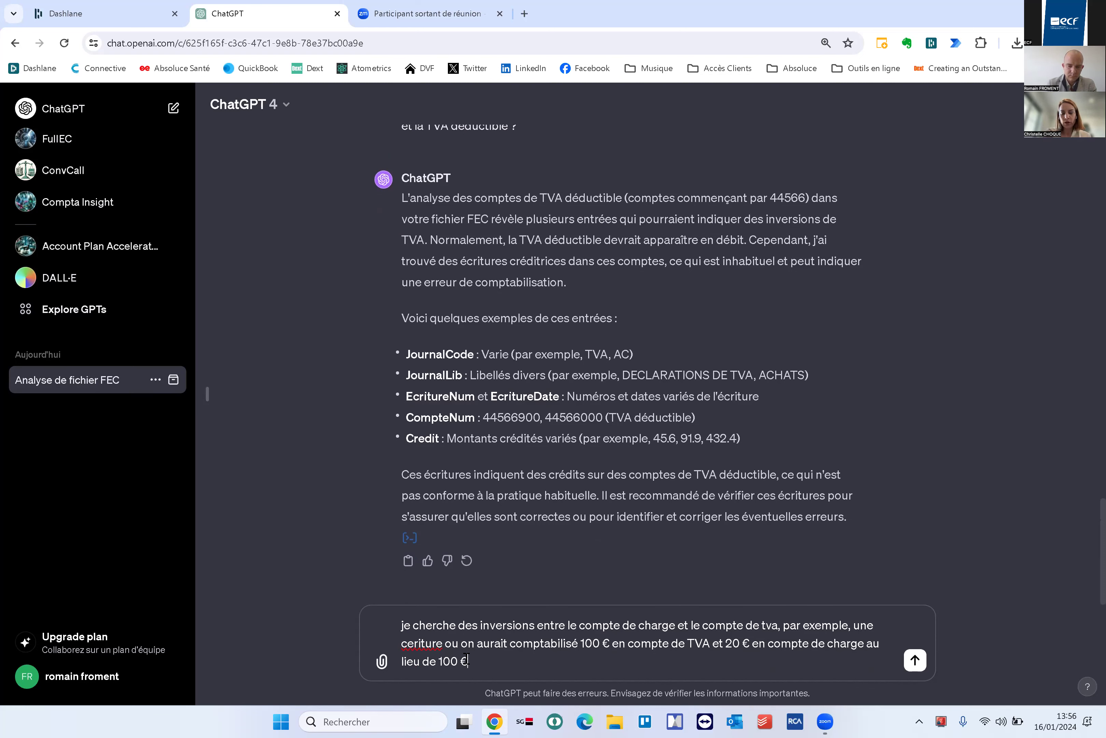
type("100 € en charge et 20 € de TVA")
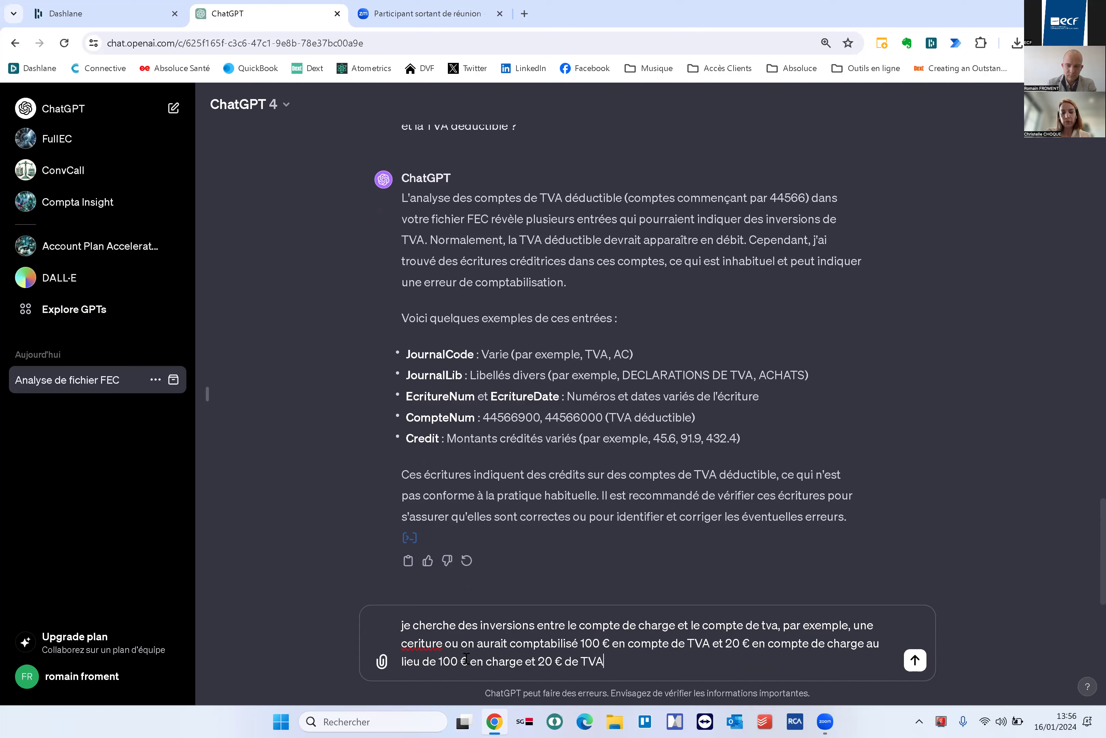
type(". analyses et dis mo is'")
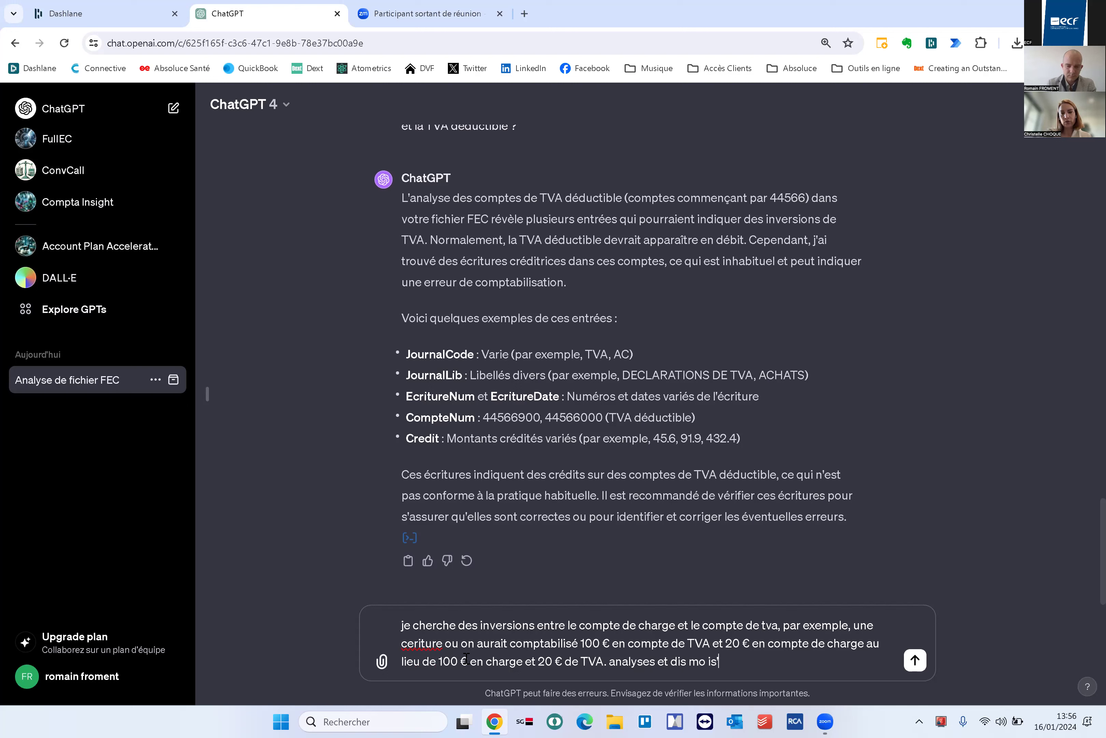
type("il y a des er")
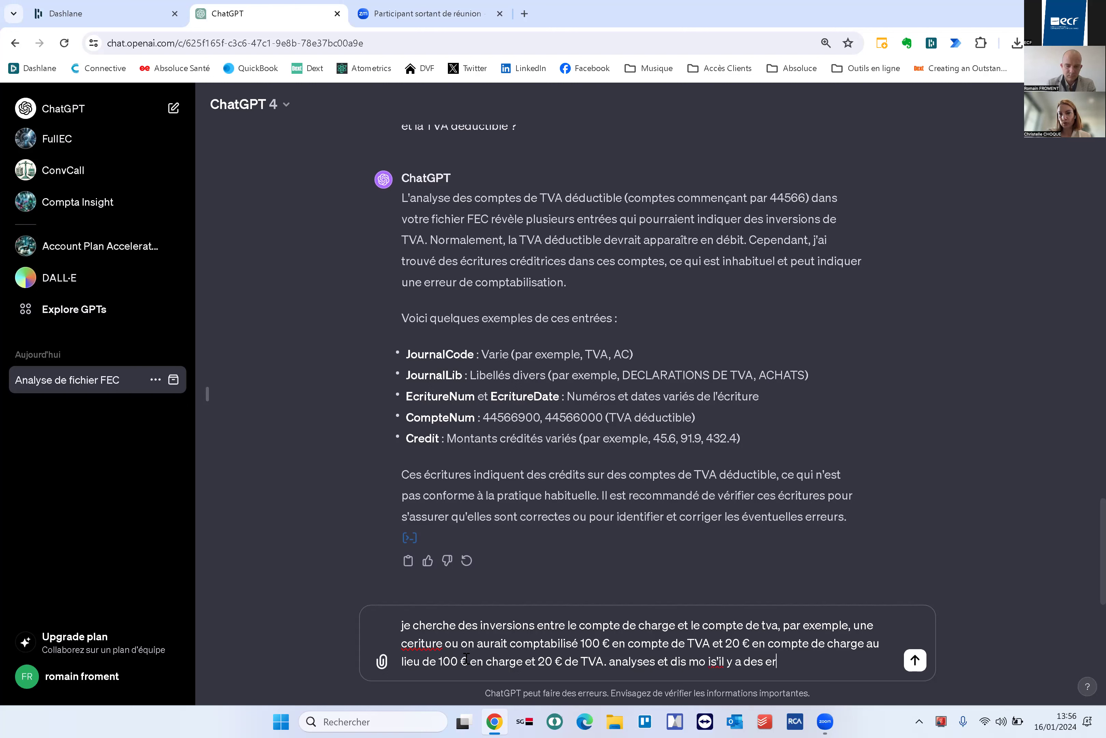
type("reurs stp")
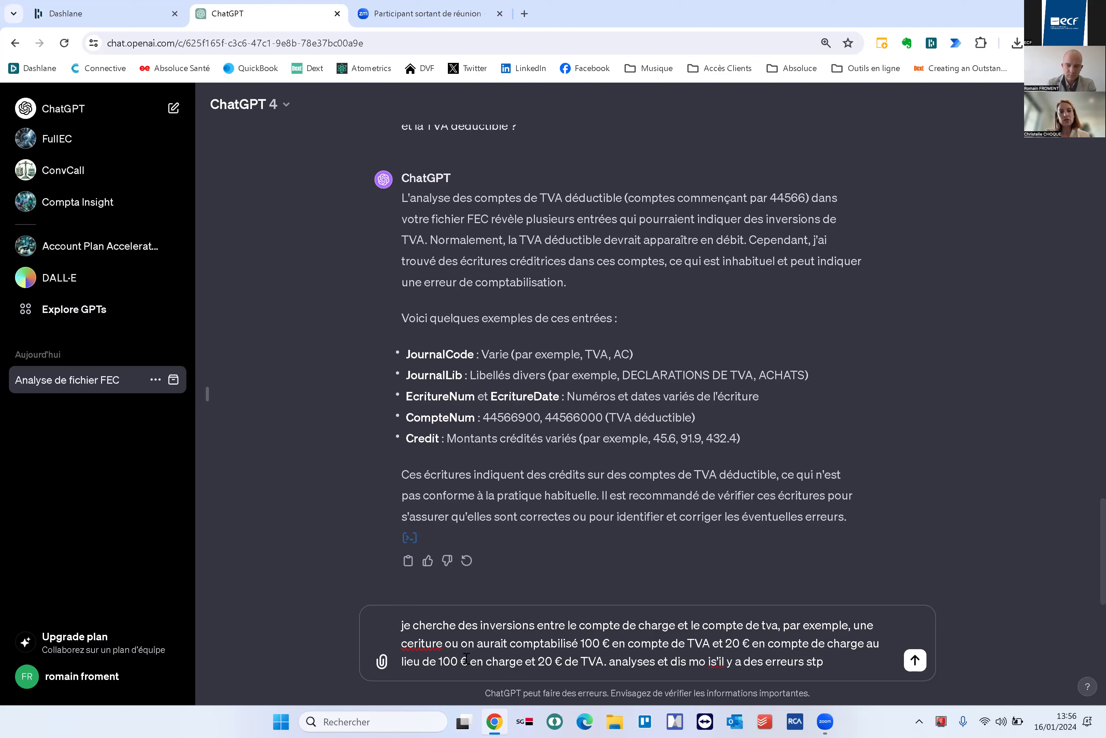
type(". Je compte sur toi")
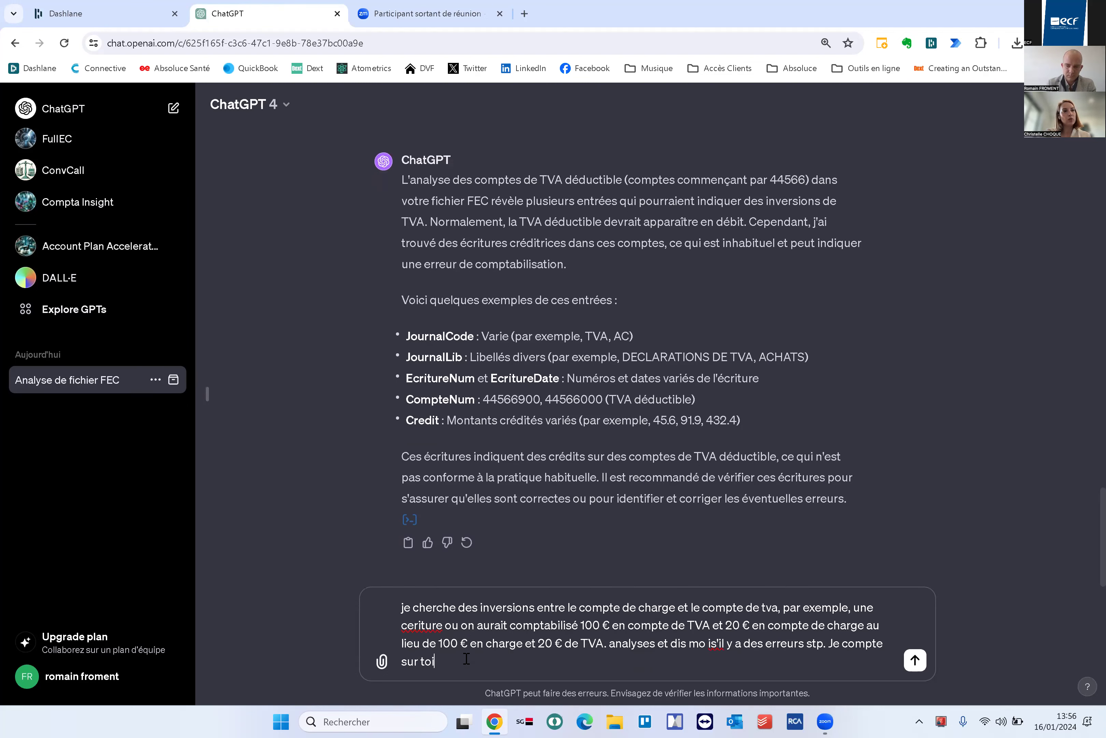
type(" :-)")
Send the charge-versus-TVA inversion request with the 100 € / 20 € example
key("Return")
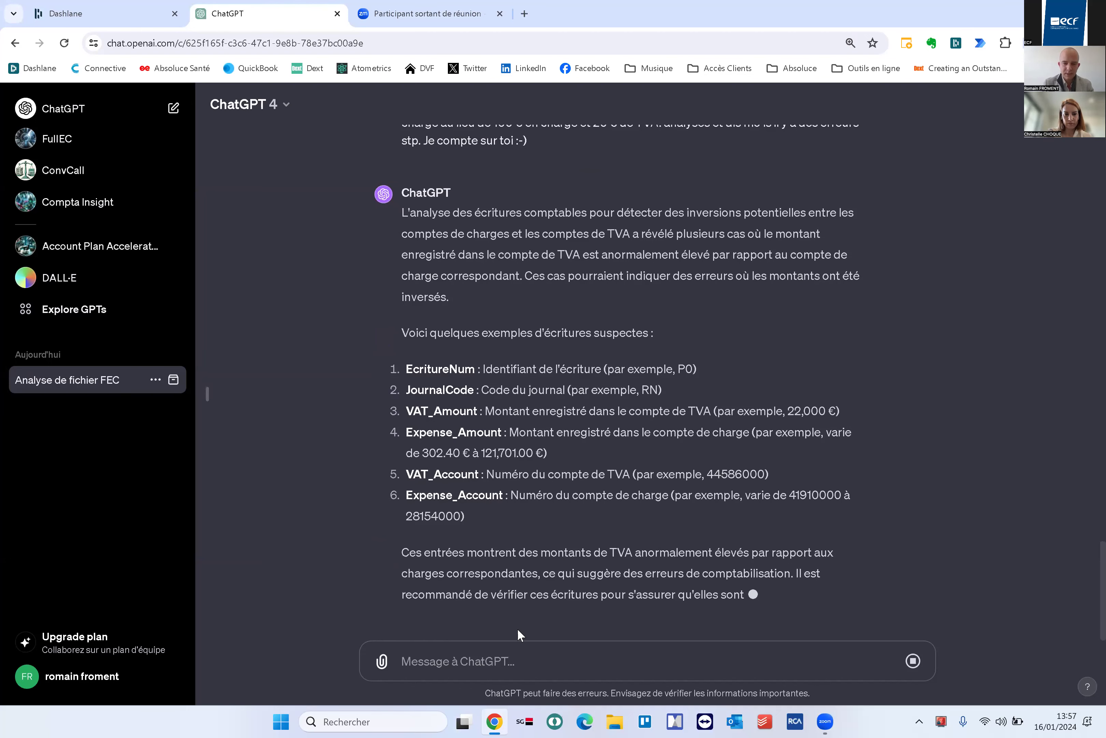
Ask ChatGPT to look only for deductible-TVA inversions in the purchase journals
type("ne recherche q")
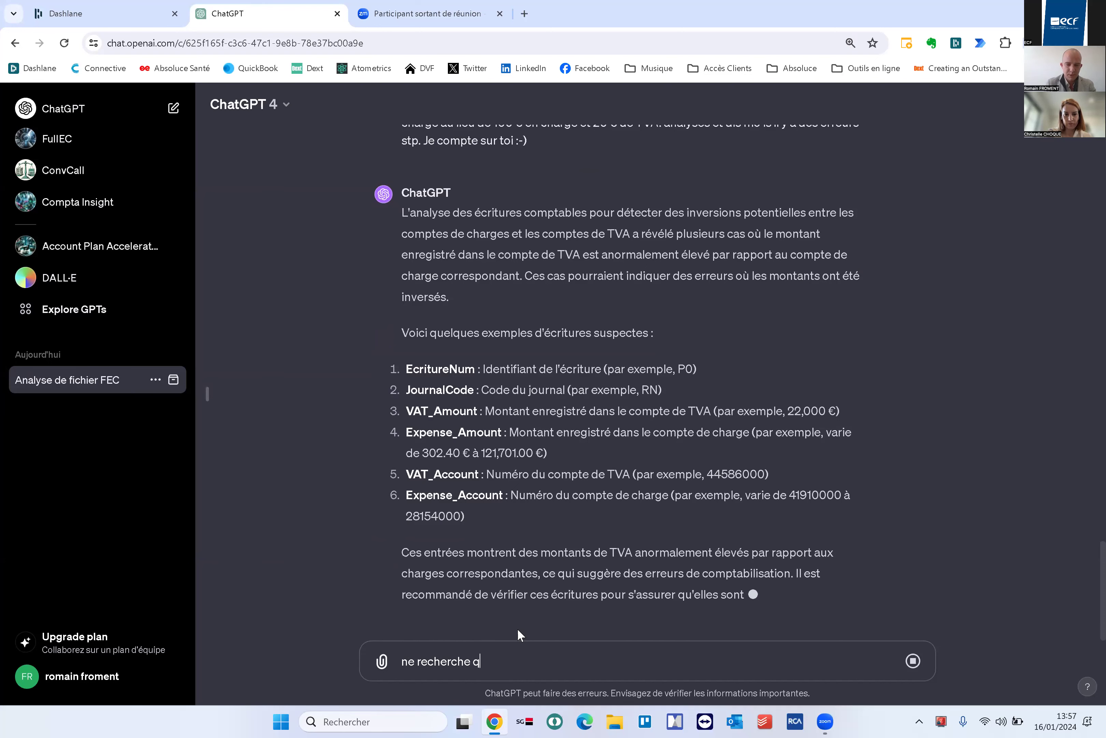
type("ue des inversion")
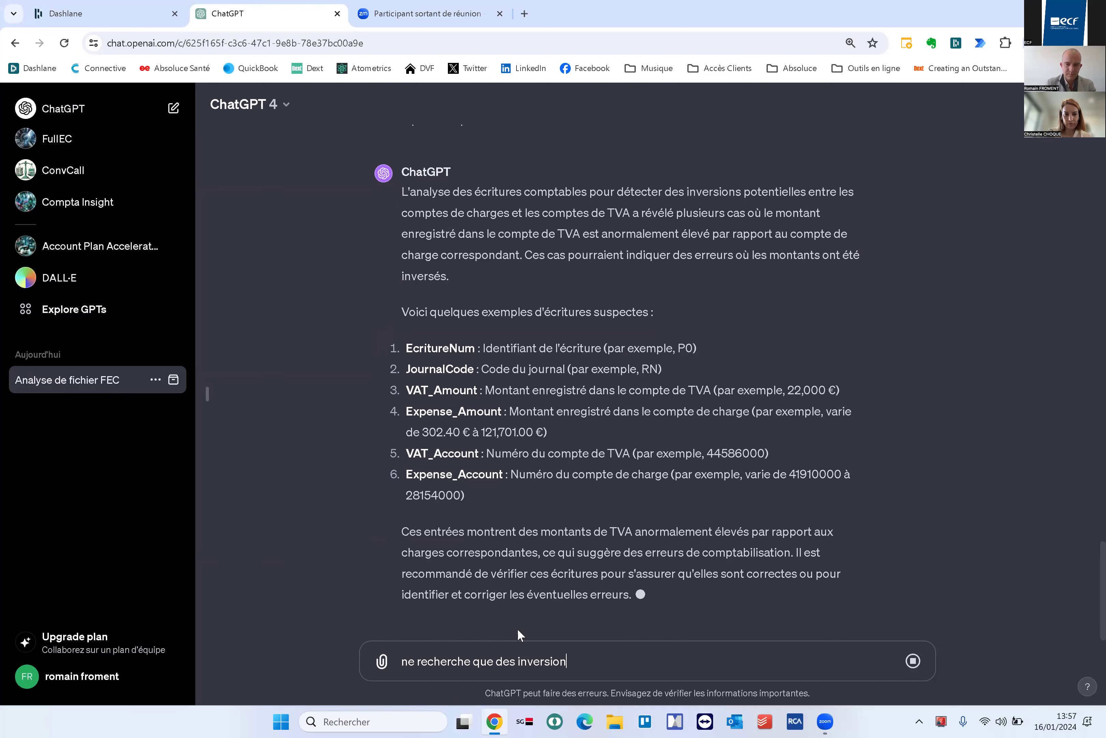
type("s sur la tva deductible, dans les jour")
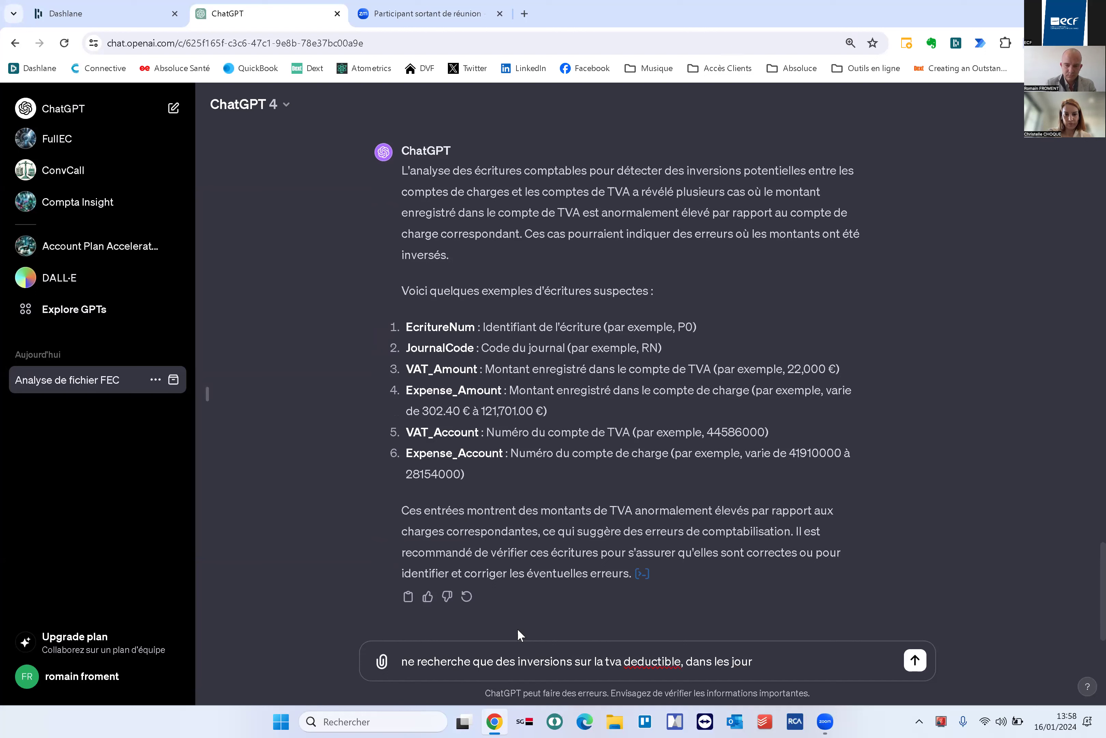
type("naux d'achat stp")
key("Return")
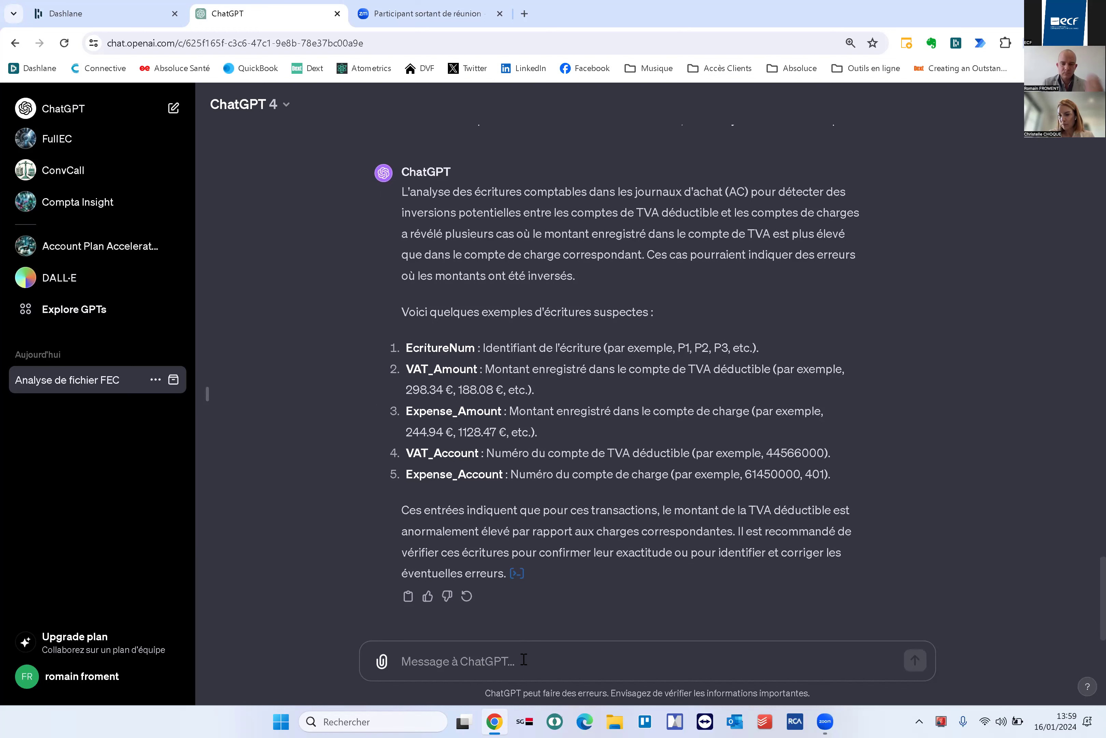
Send 'fais un effort je sais qu'il y a une erreur en mars' to push the search
type("y a t")
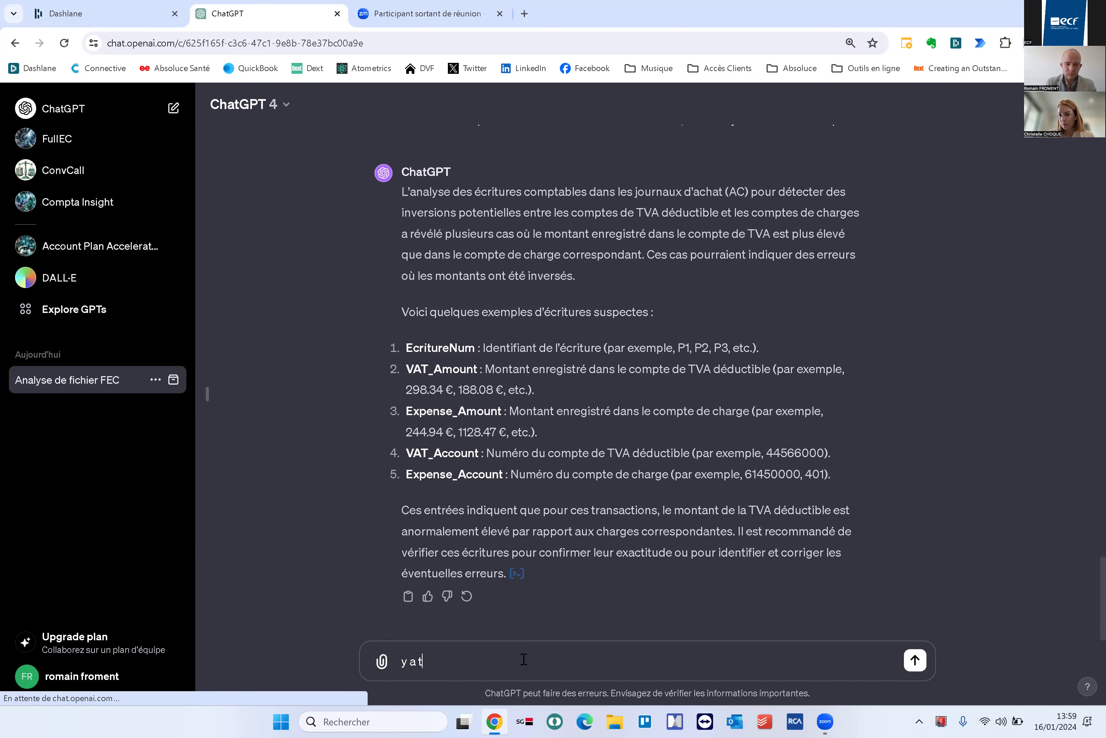
key("BackSpace")
key("BackSpace")
key("BackSpace")
key("BackSpace")
key("BackSpace")
type("fasi")
key("BackSpace")
key("BackSpace")
type("is")
type(" un effort  je sais qu")
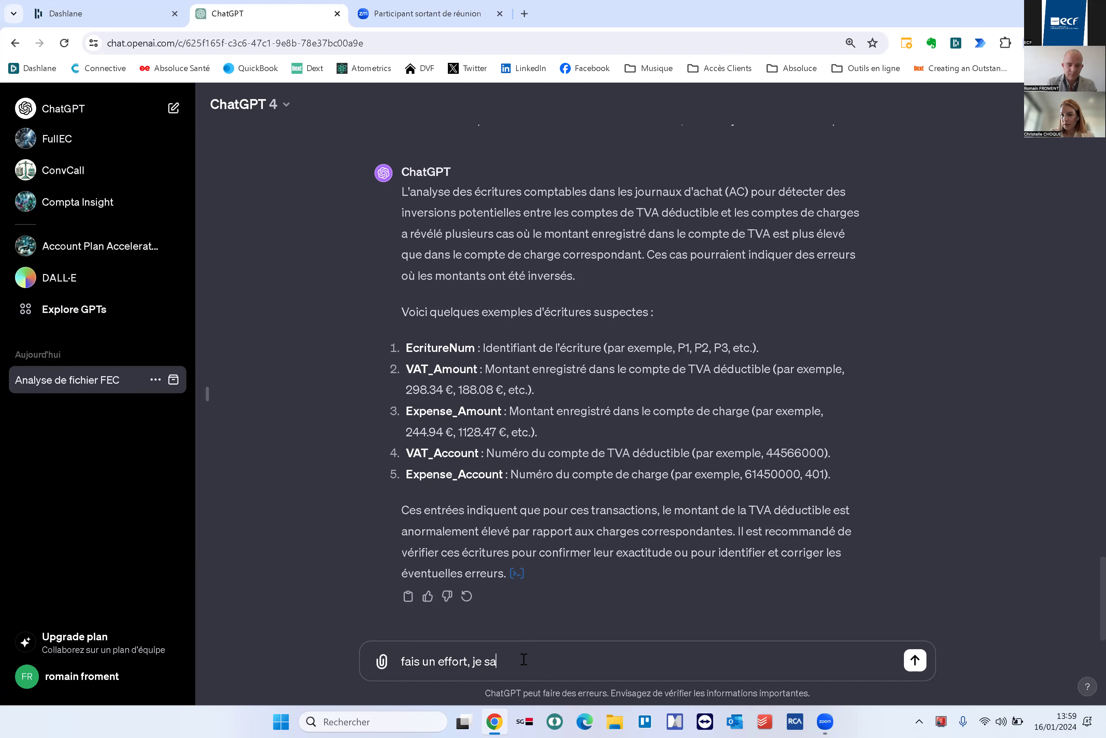
type("'il y a une erreur en mars :-)")
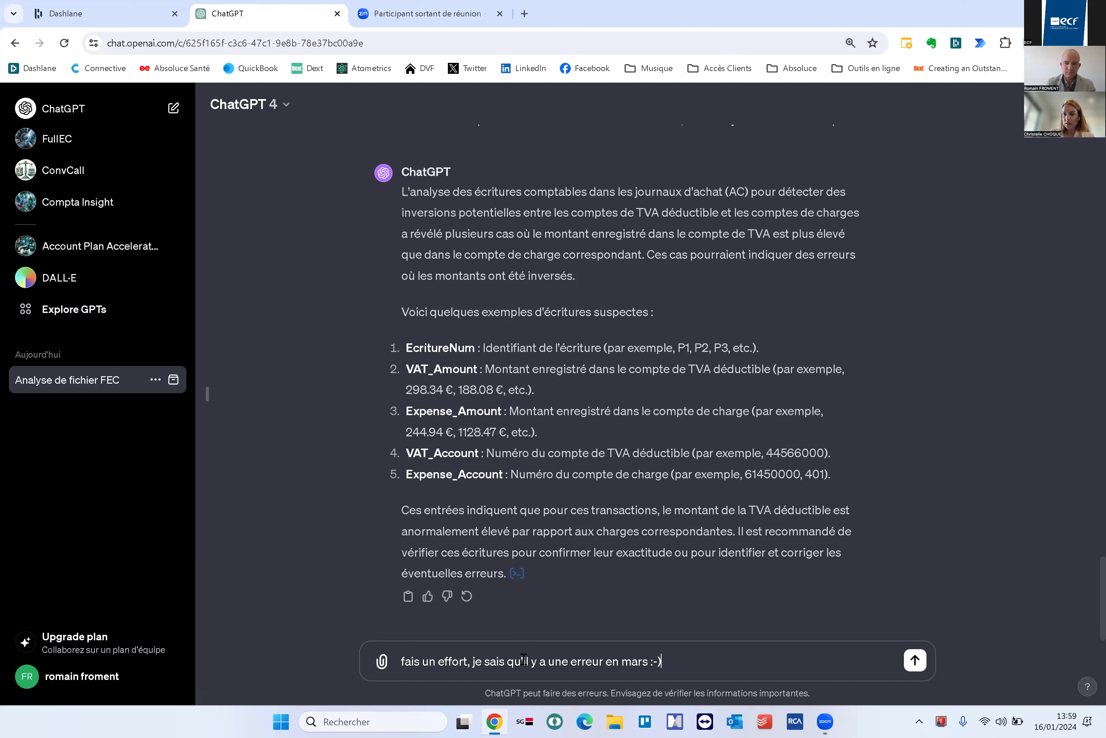
key("Return")
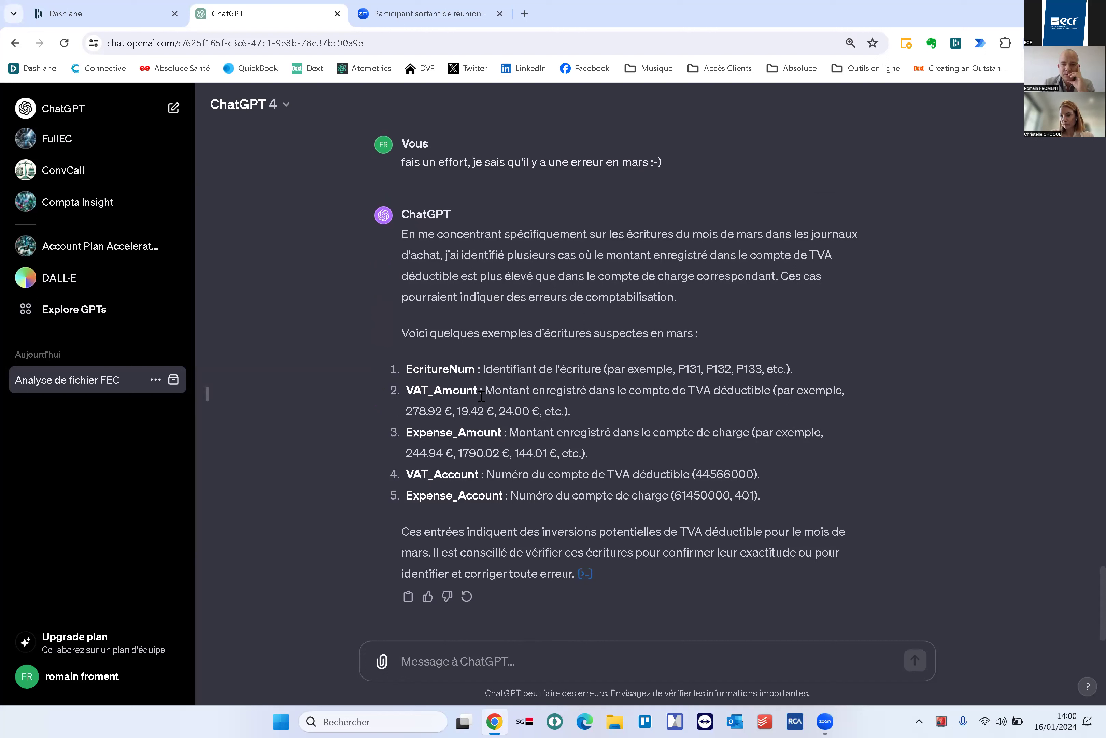
left_click_drag(405, 411, 520, 410)
left_click(485, 662)
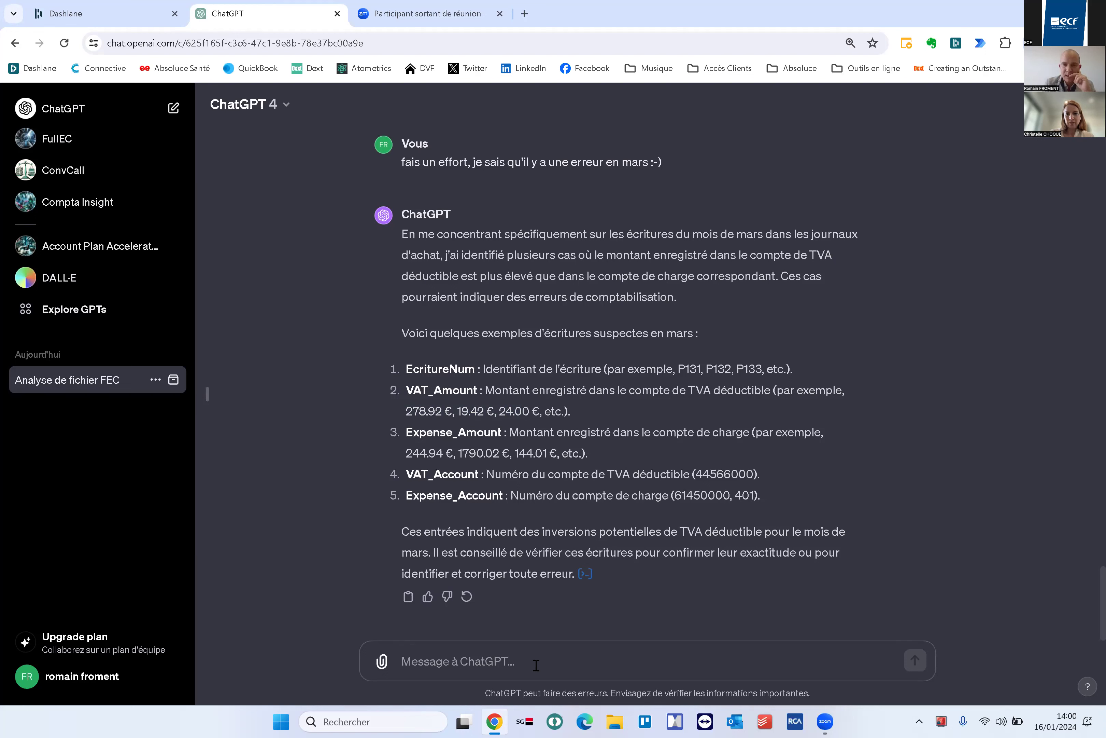
left_click_drag(516, 453, 547, 452)
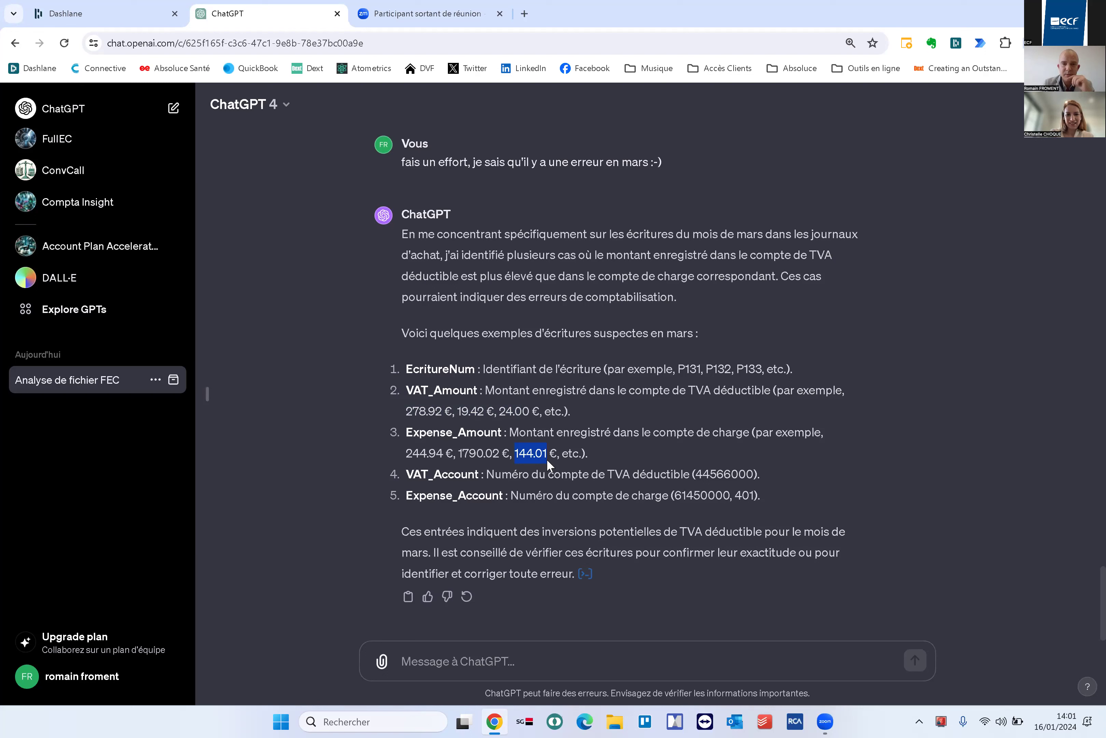
left_click(534, 455)
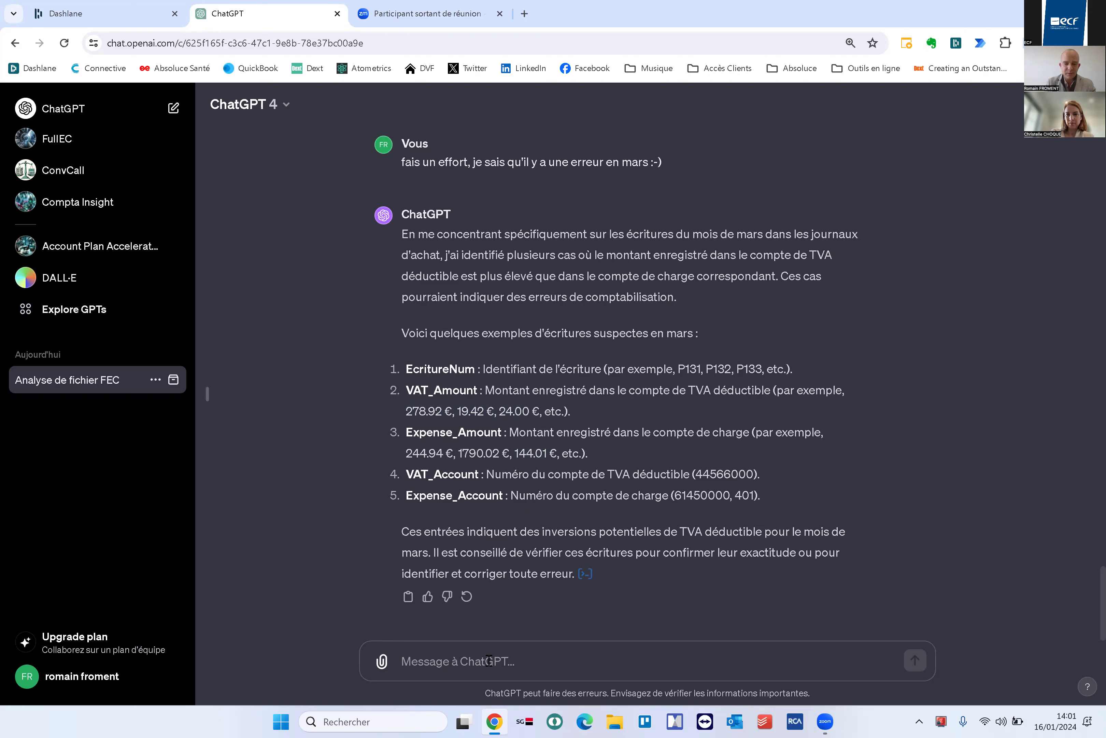
Request a predictive algorithm for December 2023 revenue from the janvier–novembre 2023 accounting
type("je t'ai envoyé la compta je")
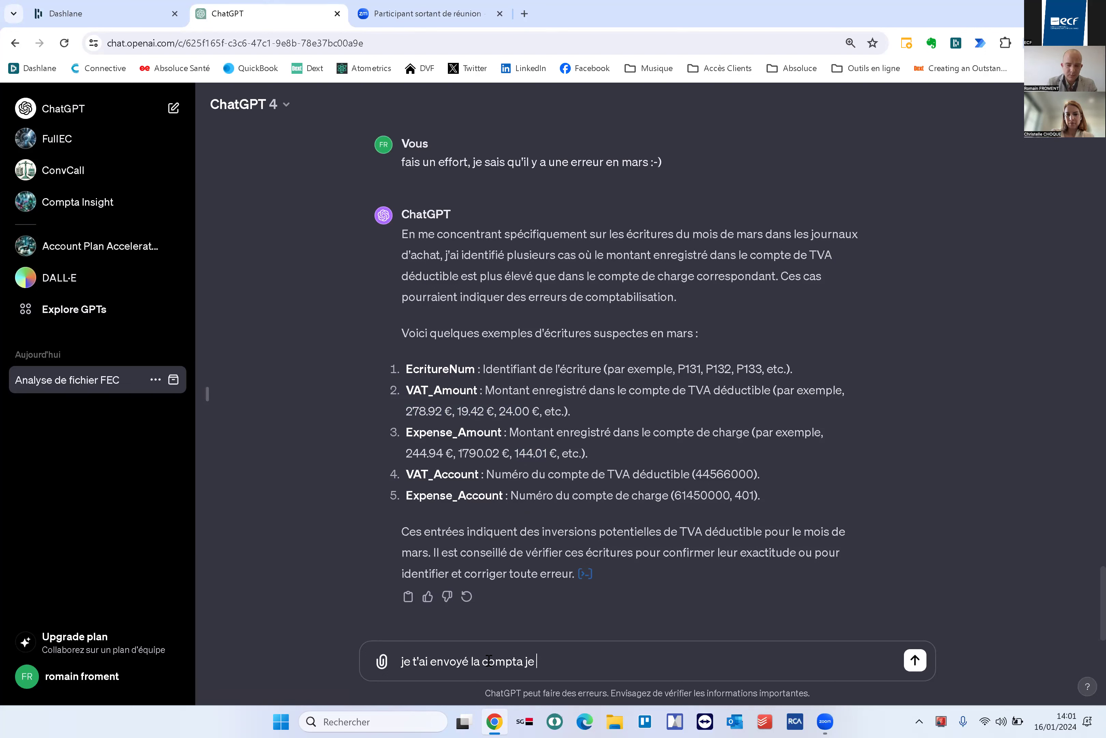
key("BackSpace")
key("BackSpace")
key("BackSpace")
type("de janvier 201")
key("BackSpace")
type("23 à décembre 2023. Peux tu me modé")
type("iser un algoryth")
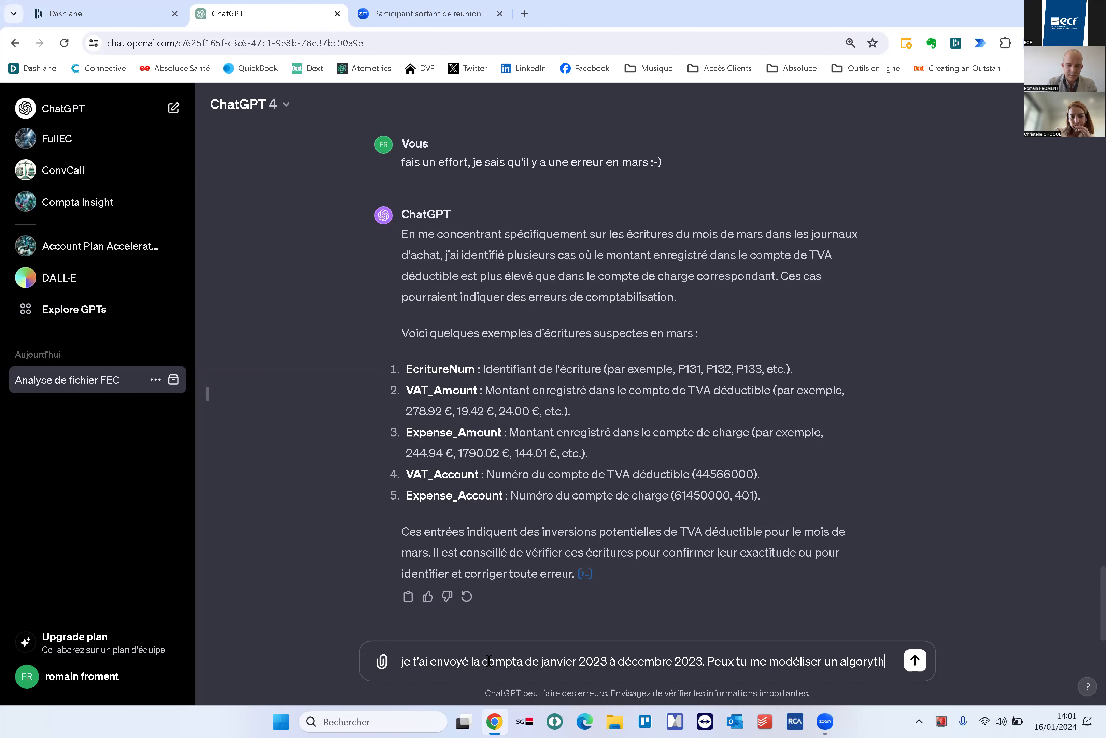
type("me prédictif p")
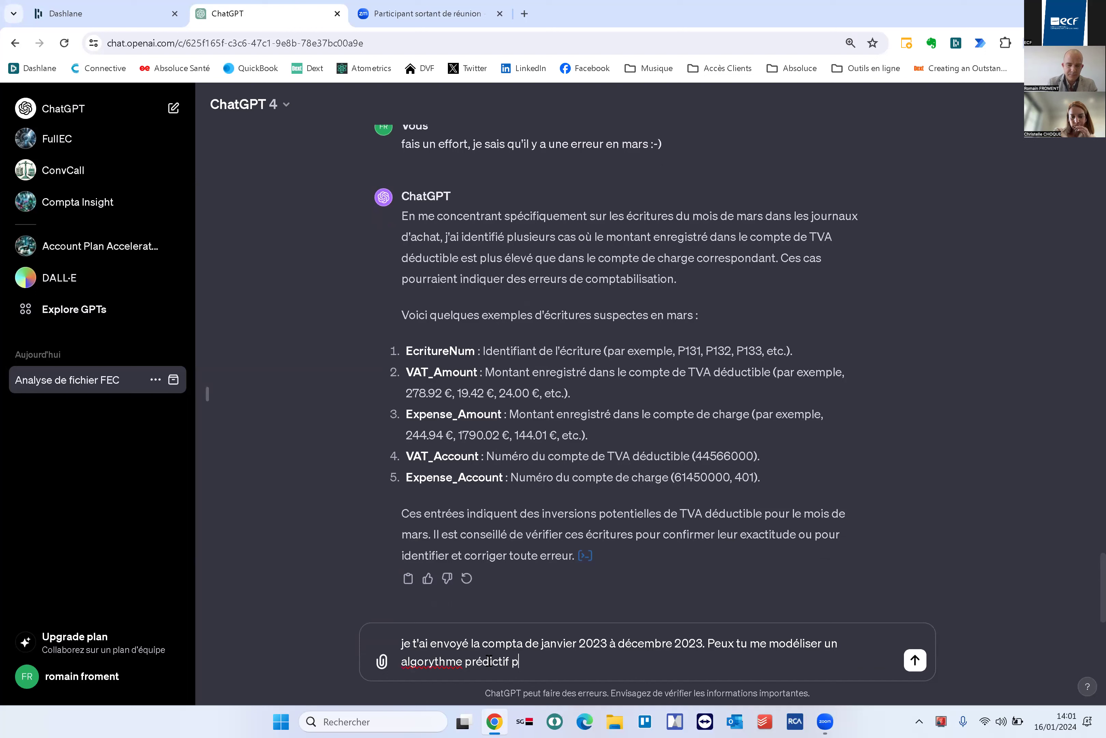
type("our prédire le chiffre d'aff")
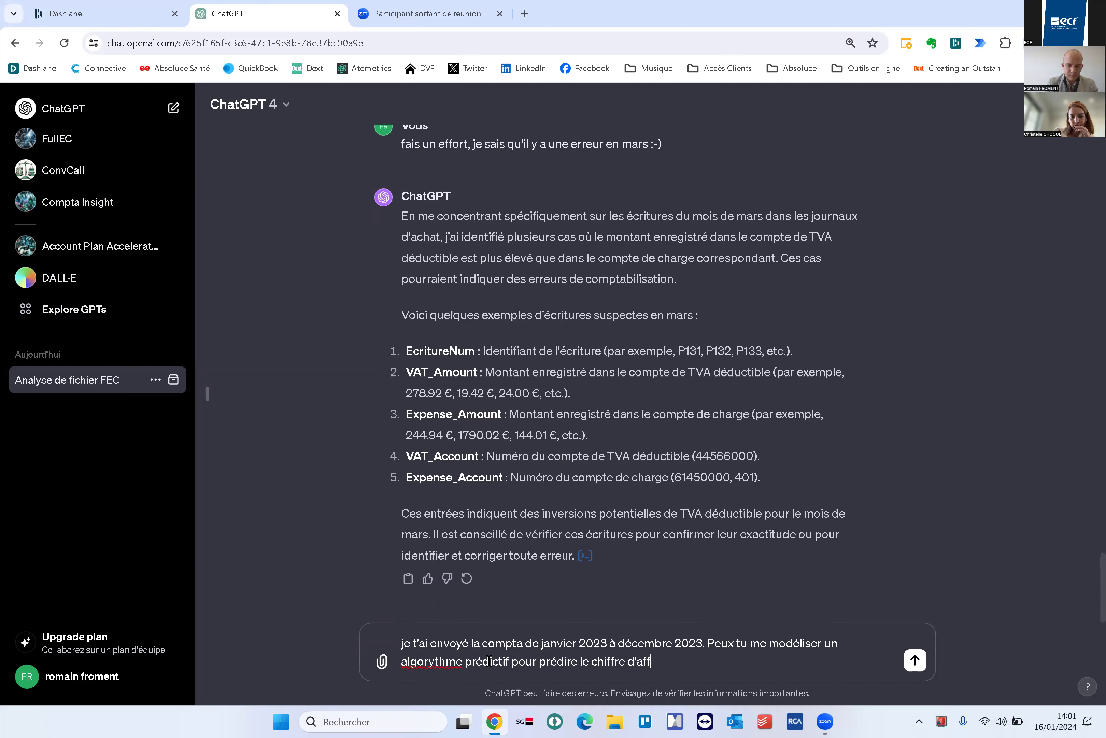
type("aires du mosis de déc")
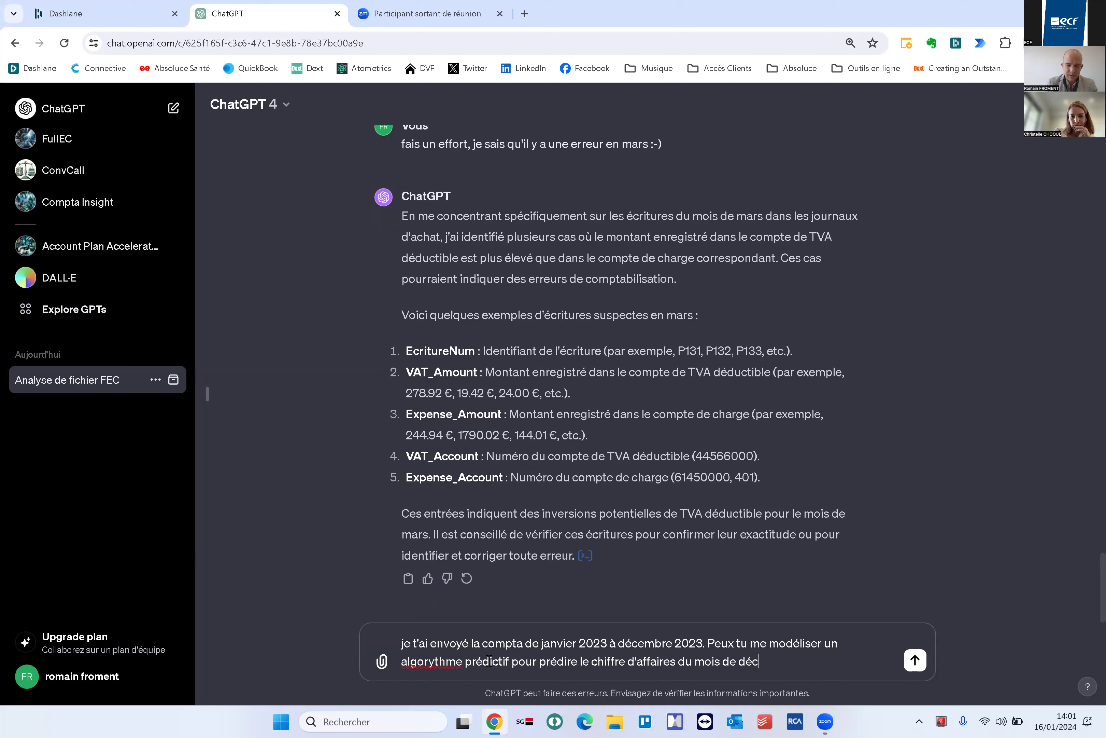
type("embre 2023 ?")
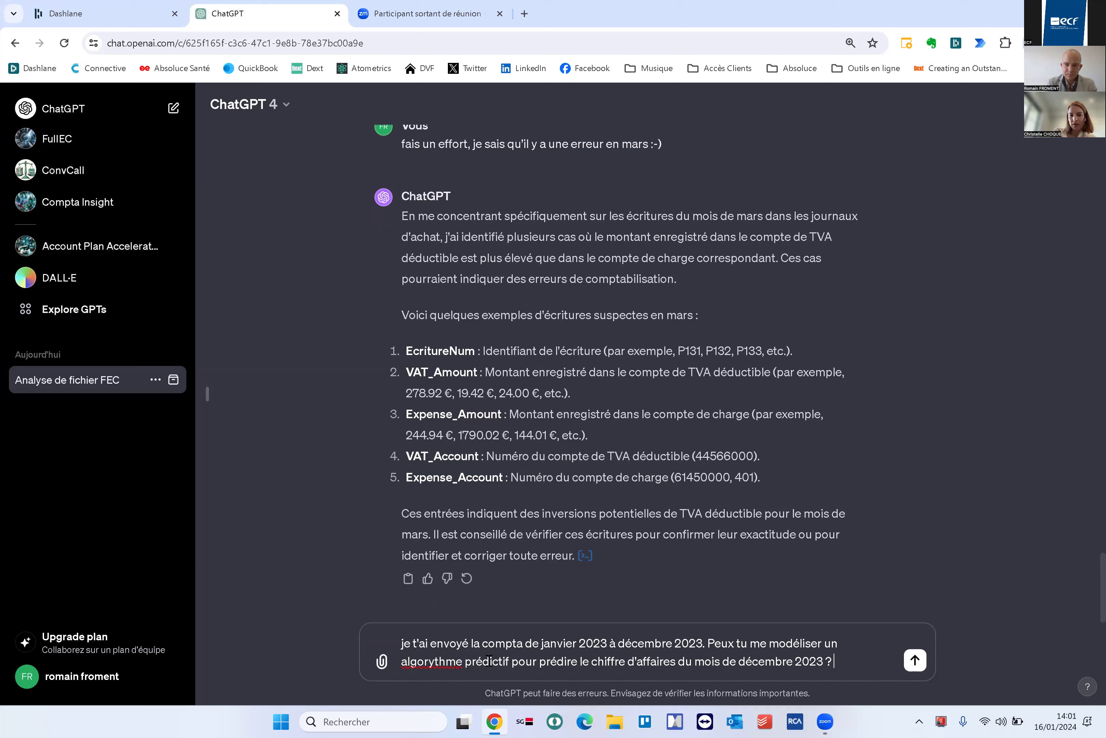
left_click(672, 643)
key("BackSpace")
key("BackSpace")
key("BackSpace")
key("BackSpace")
key("BackSpace")
key("BackSpace")
key("BackSpace")
key("BackSpace")
type("novem")
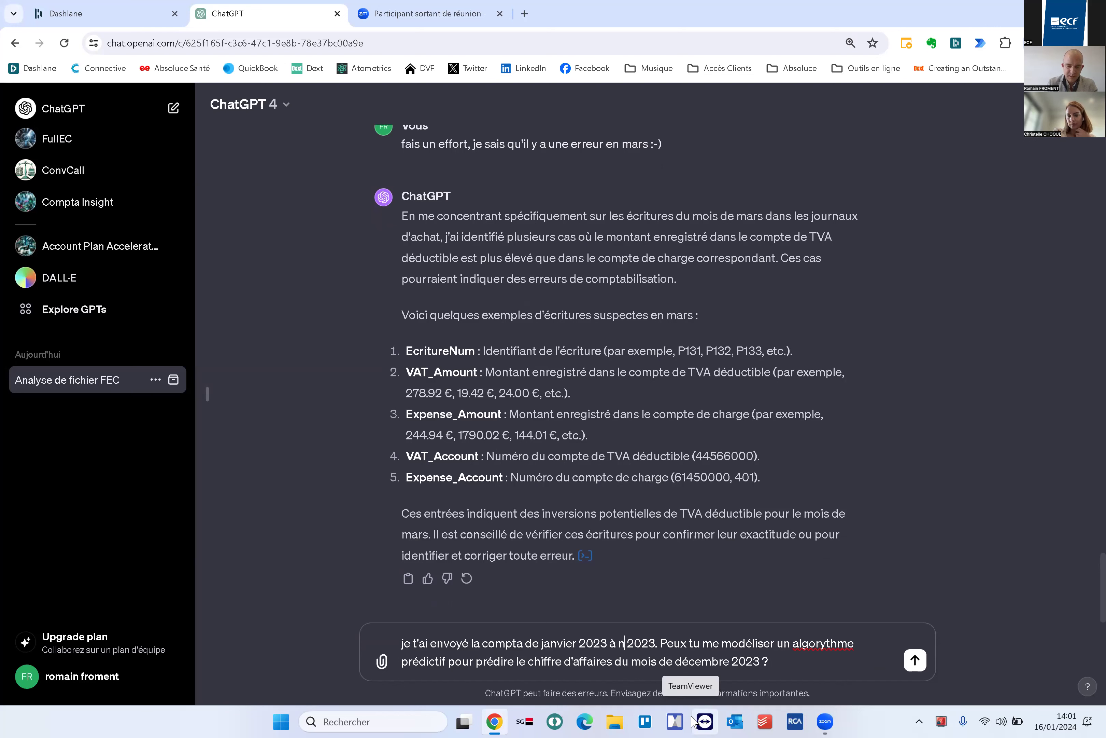
type("bre")
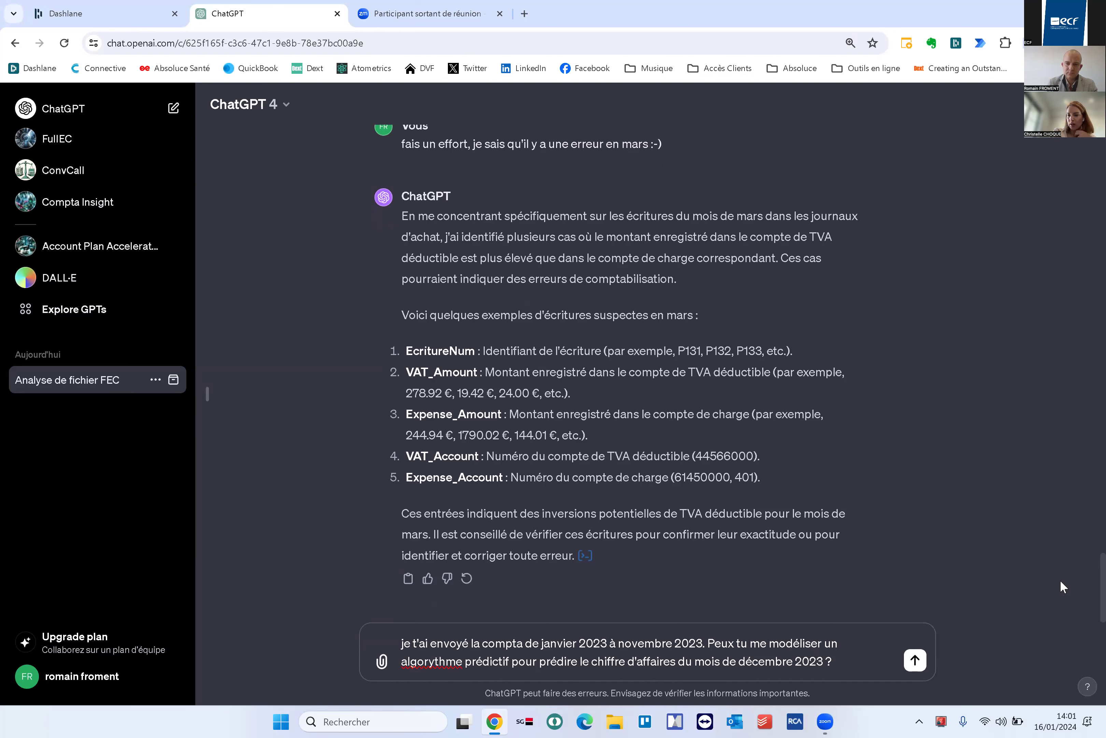
key("Return")
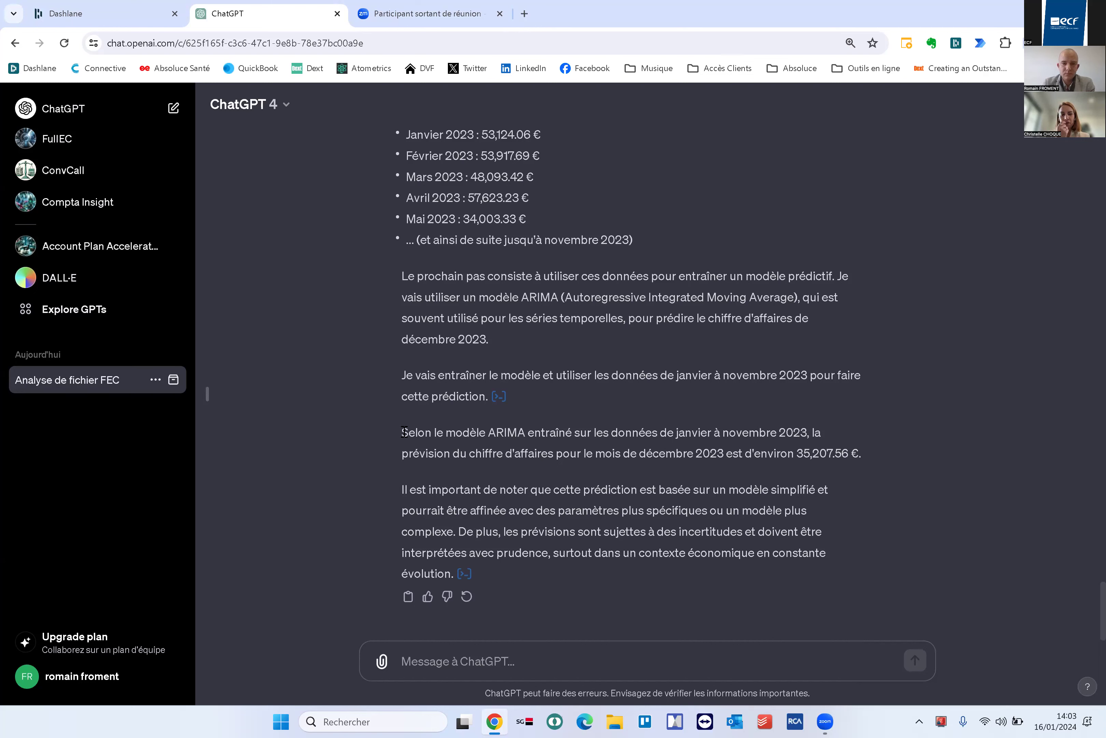
left_click_drag(404, 432, 878, 461)
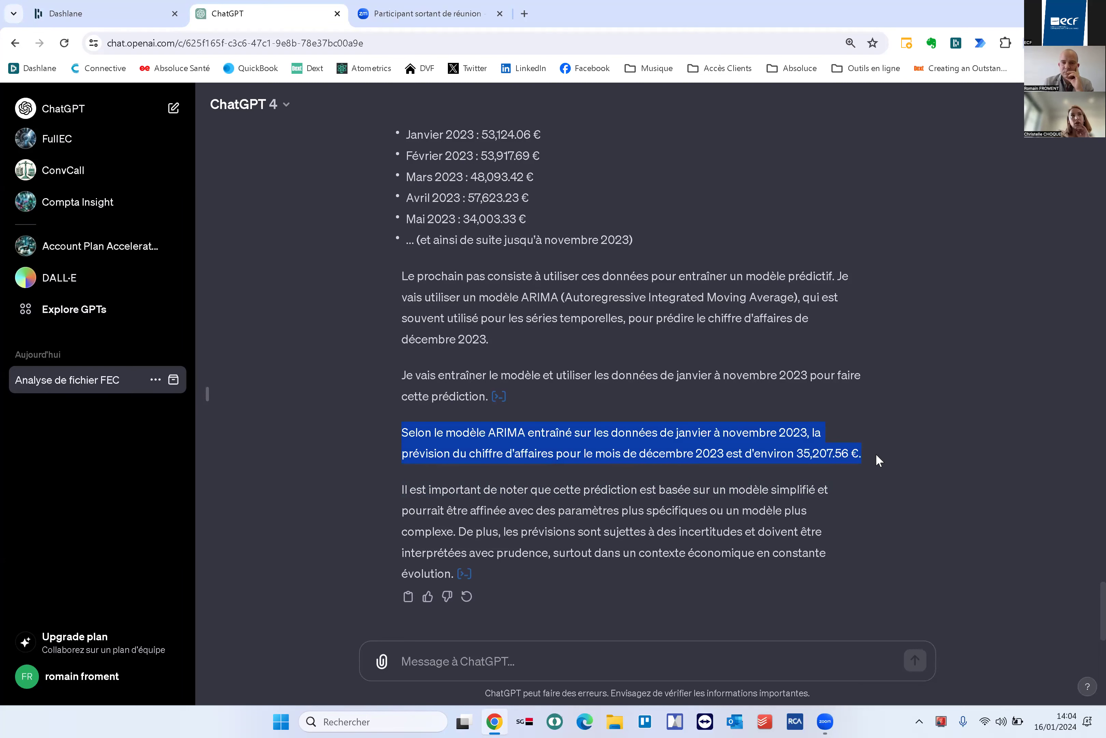
left_click(461, 657)
type("et")
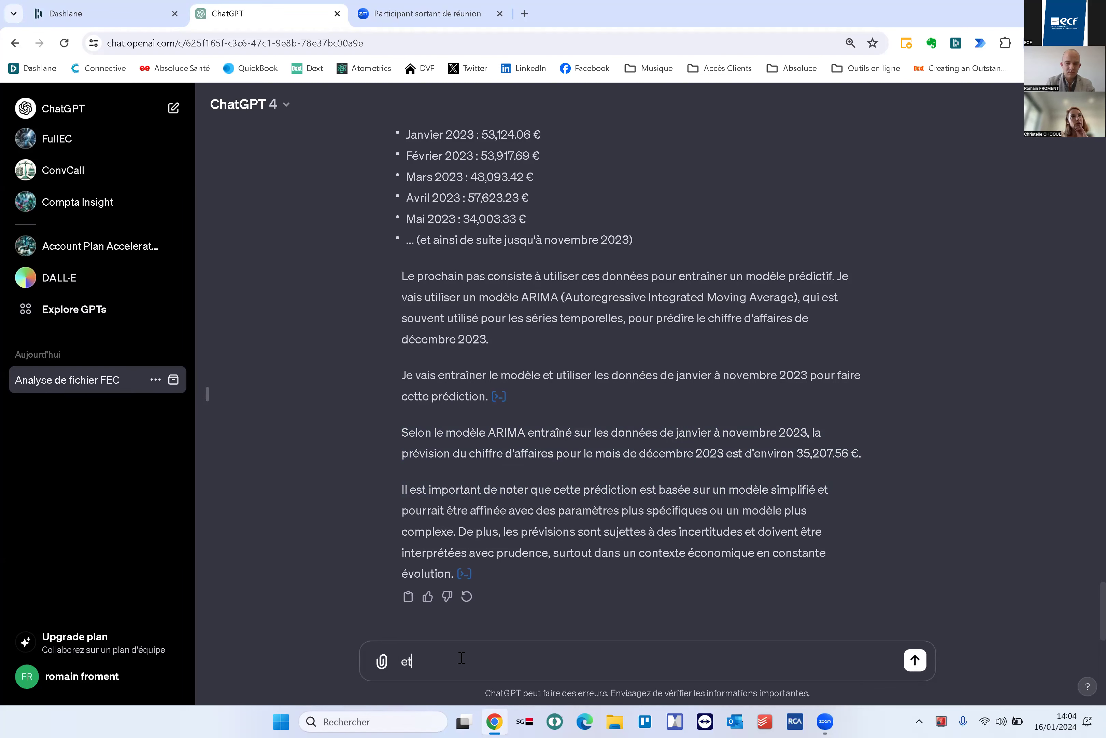
type(" peux tu me prédire le")
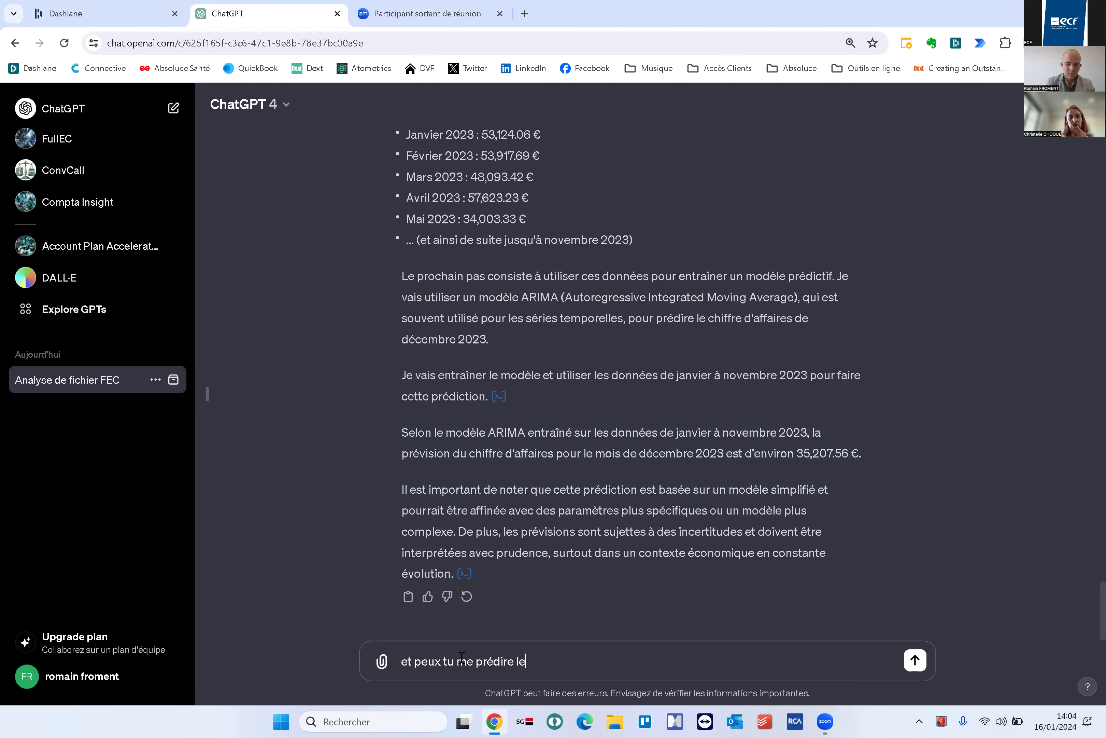
key("BackSpace")
type("a mass")
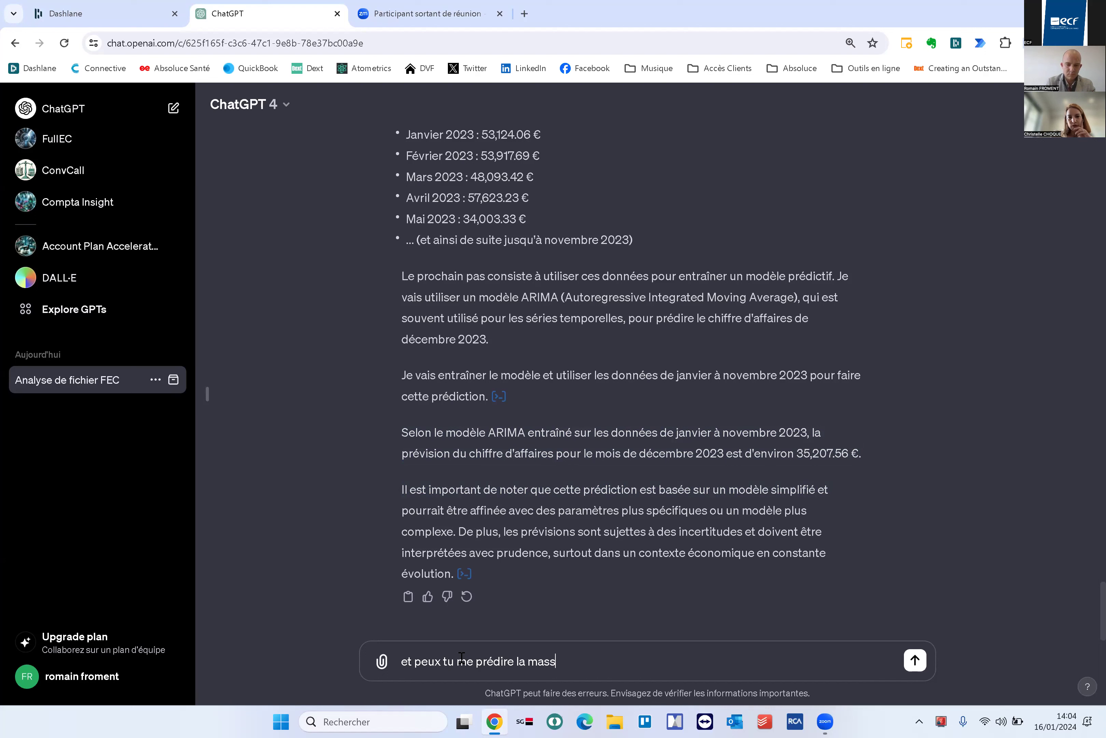
type("e salariale de décembre")
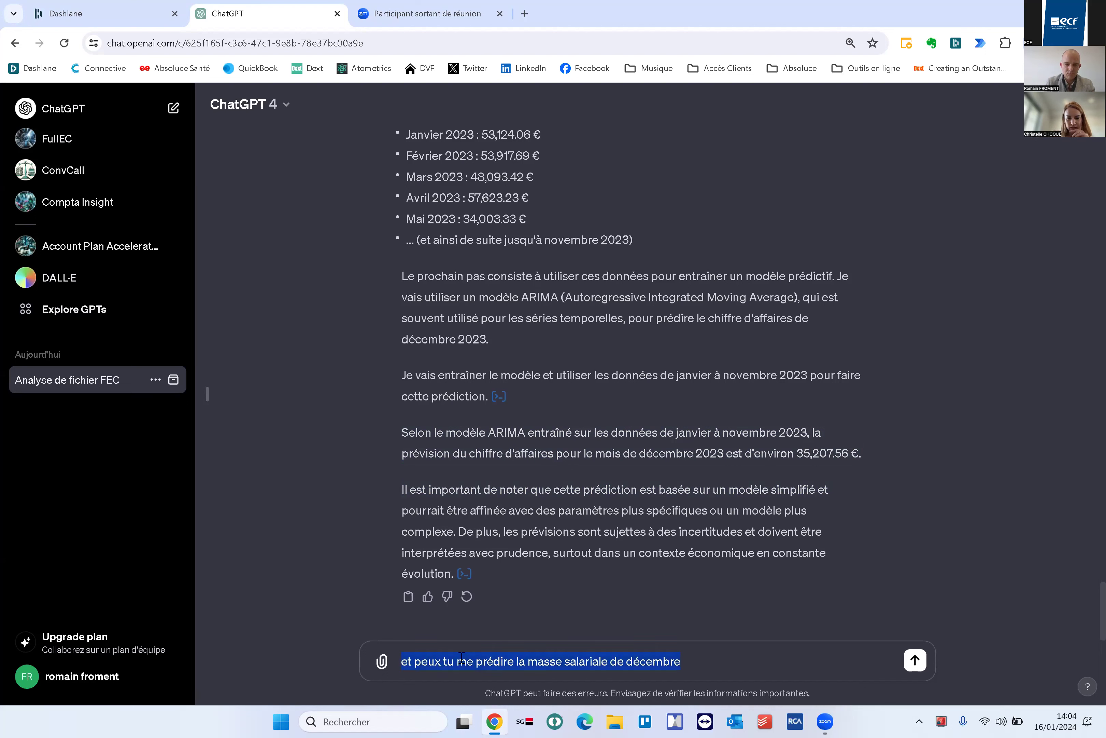
key("BackSpace")
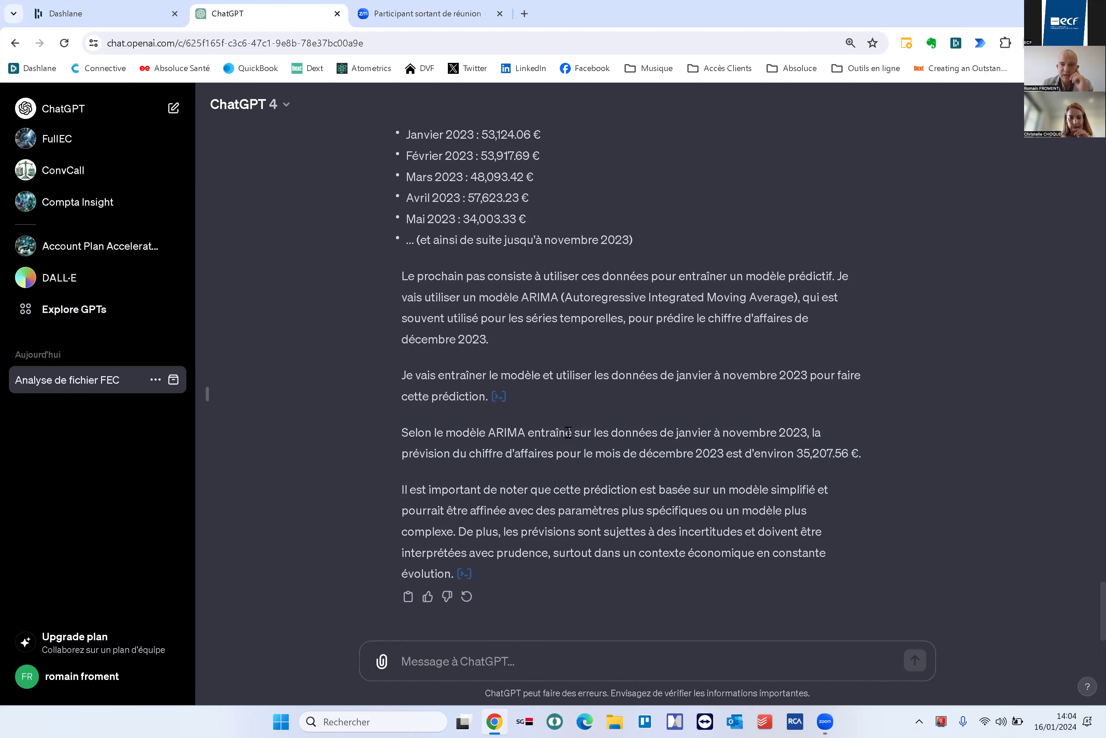
left_click_drag(859, 445, 874, 444)
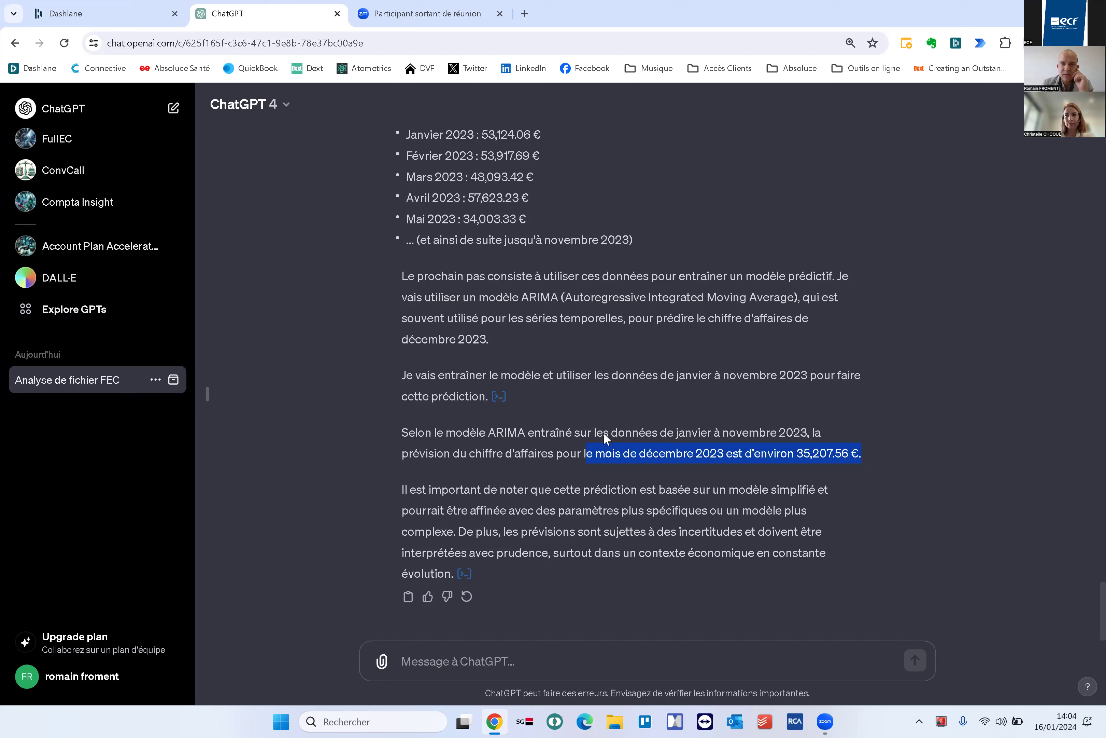
scroll(603, 432, "up", 1)
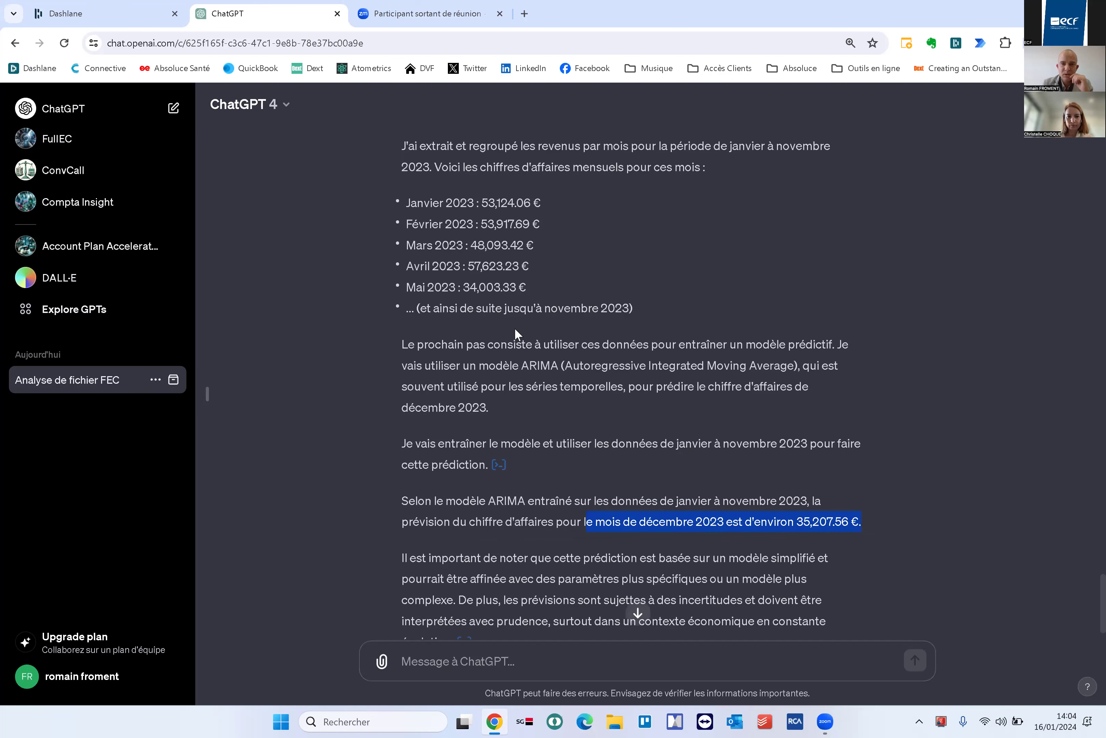
scroll(551, 307, "up", 1)
scroll(551, 309, "up", 7)
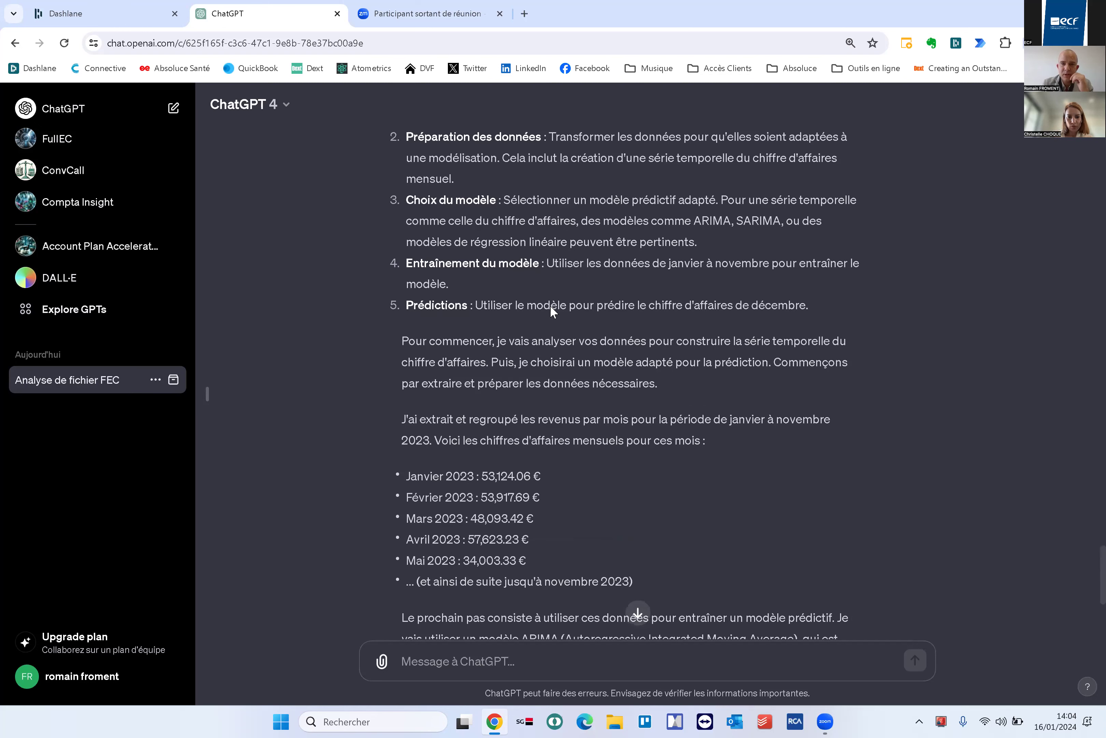
scroll(551, 307, "down", 1)
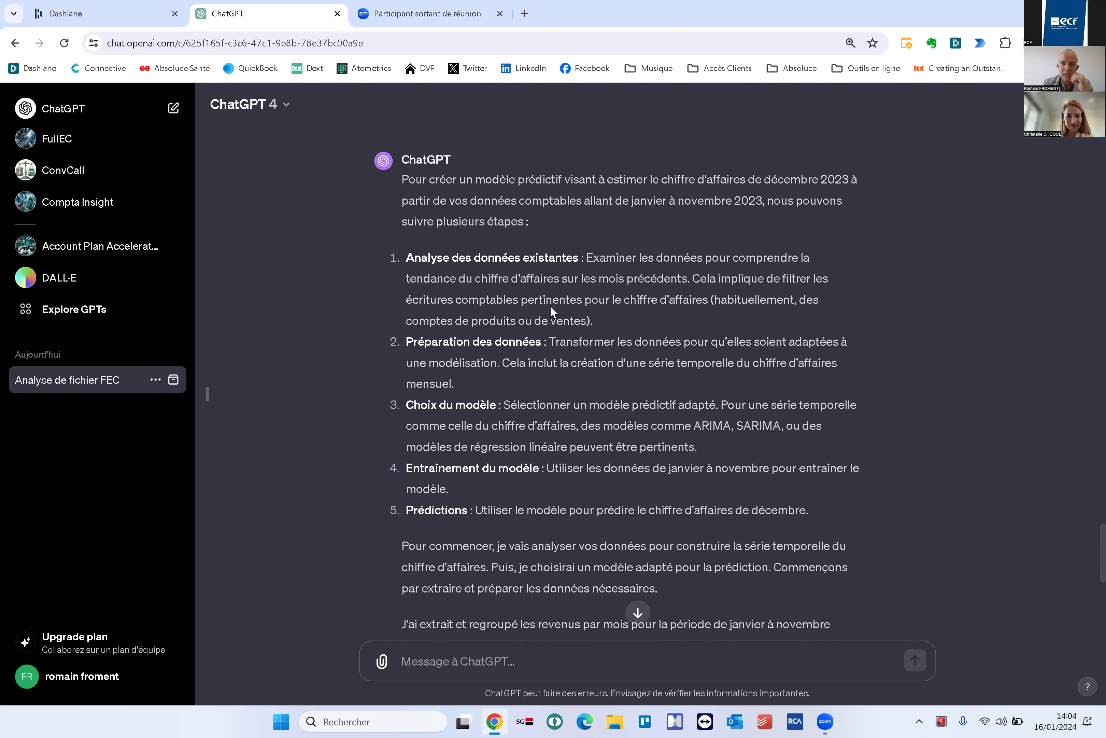
left_click_drag(560, 284, 837, 323)
left_click(456, 355)
triple_click(456, 354)
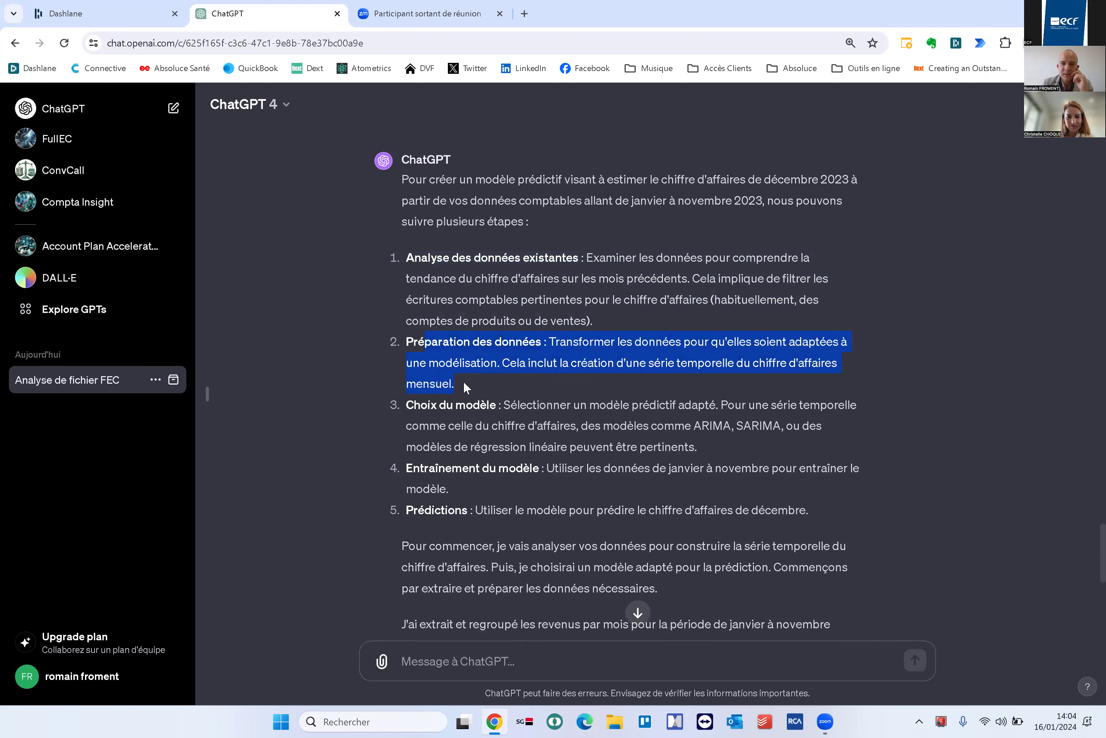
left_click_drag(428, 404, 695, 446)
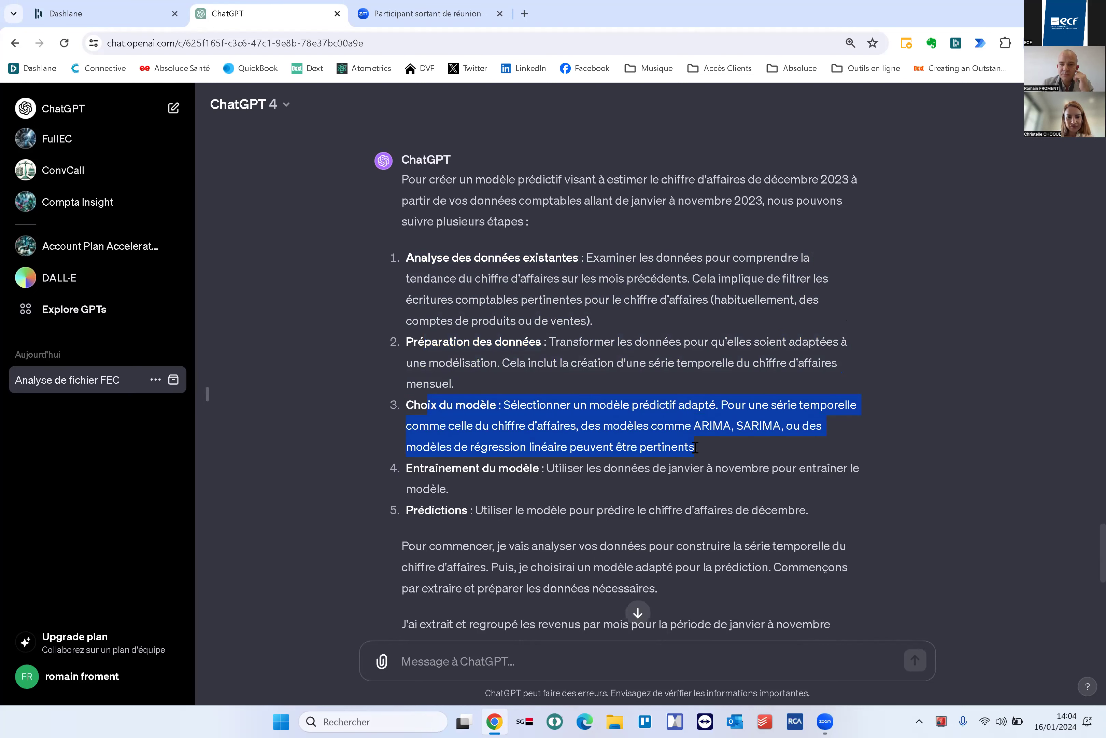
scroll(692, 446, "down", 1)
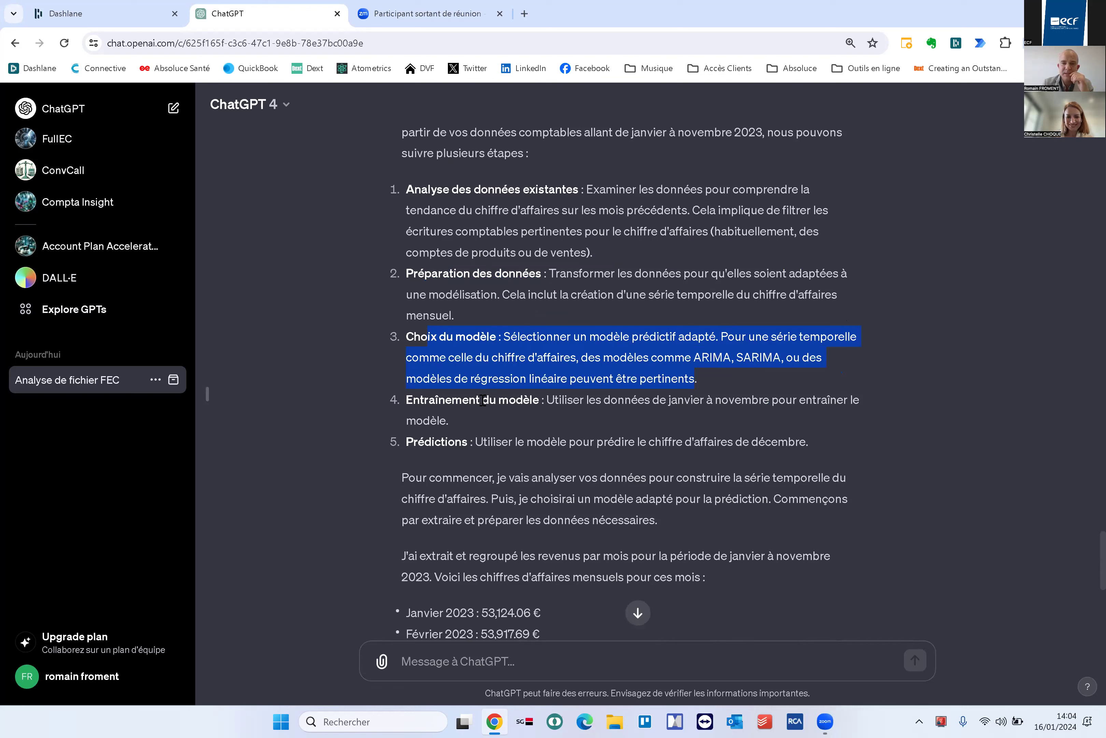
left_click_drag(464, 400, 875, 450)
left_click(553, 443)
scroll(629, 471, "down", 1)
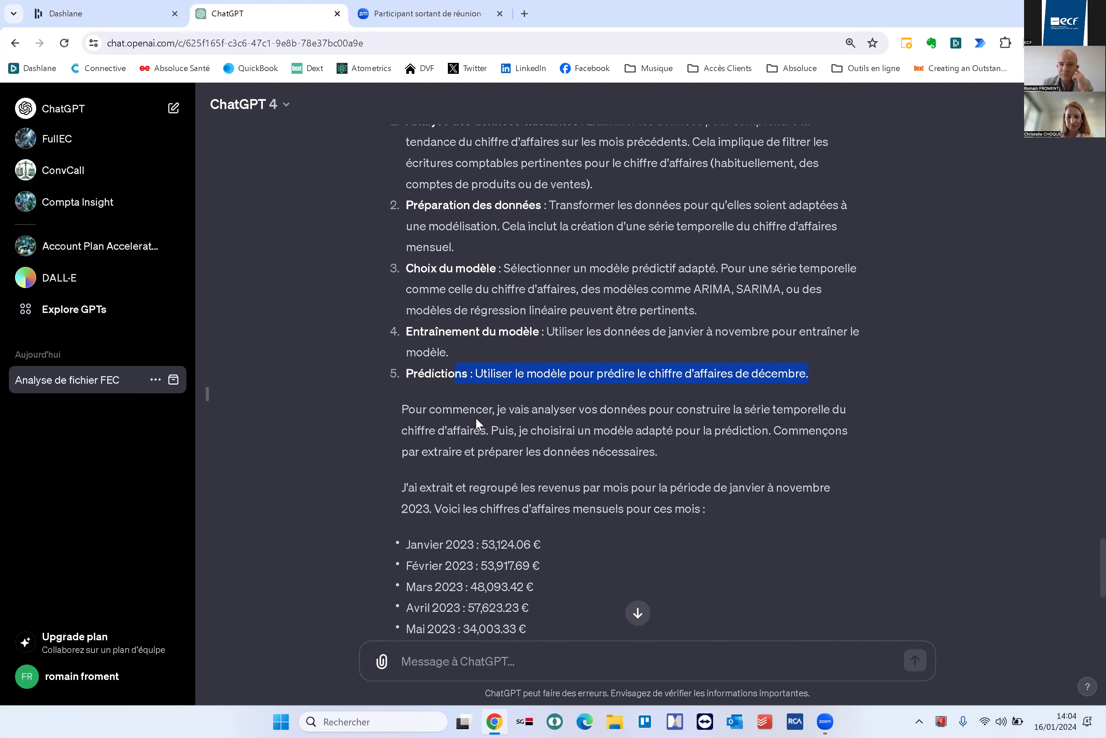
scroll(549, 501, "down", 3)
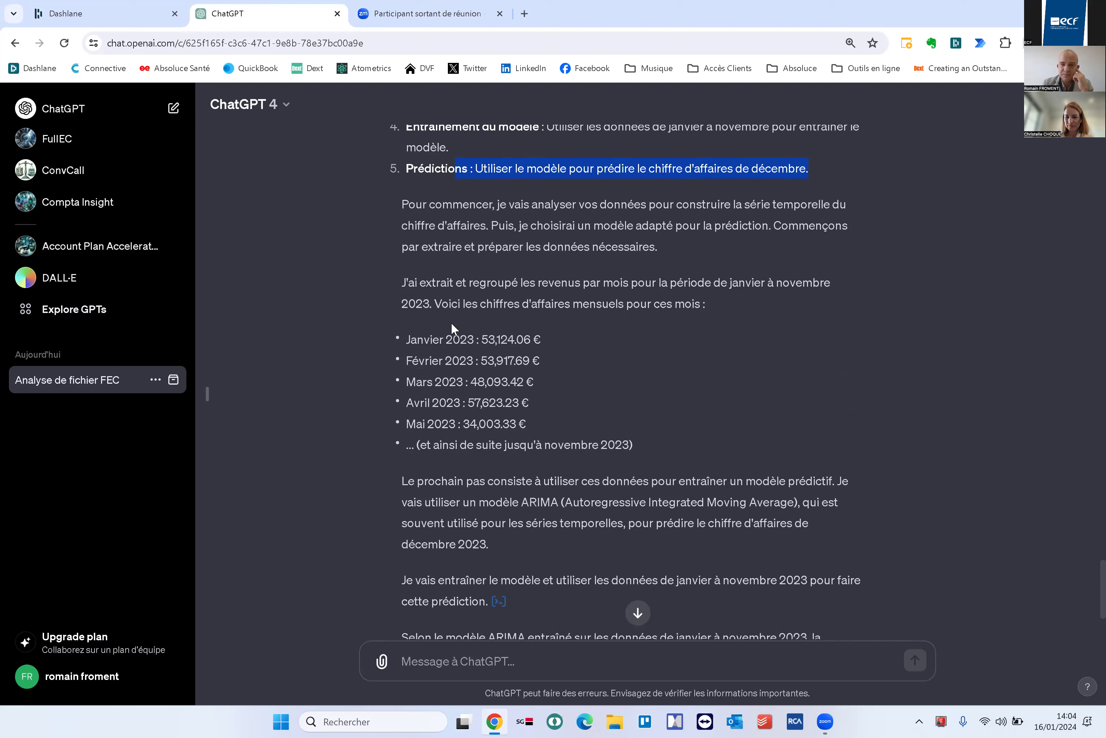
left_click_drag(411, 338, 566, 429)
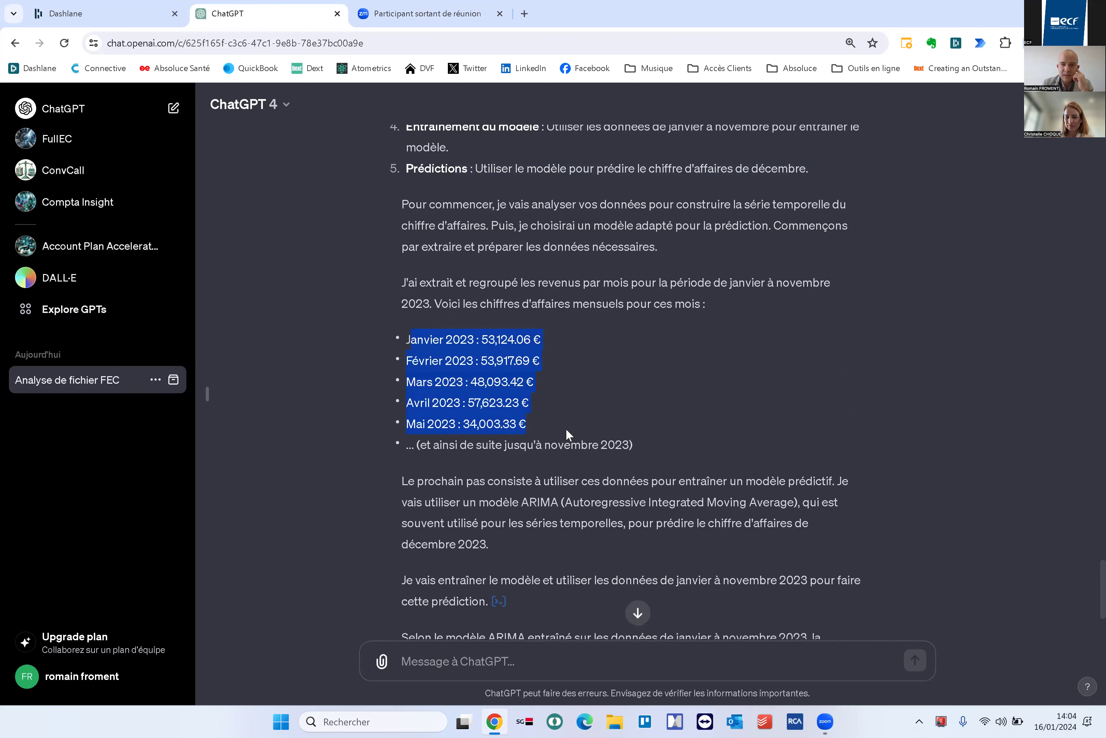
left_click_drag(457, 481, 463, 481)
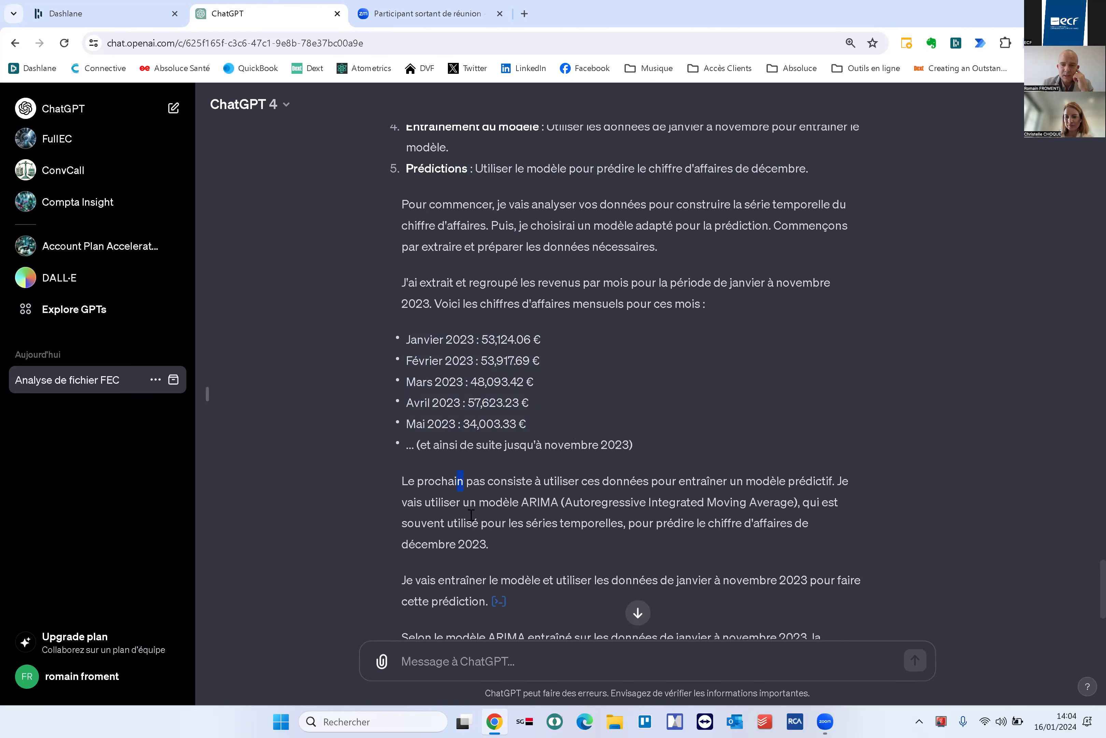
scroll(562, 364, "down", 2)
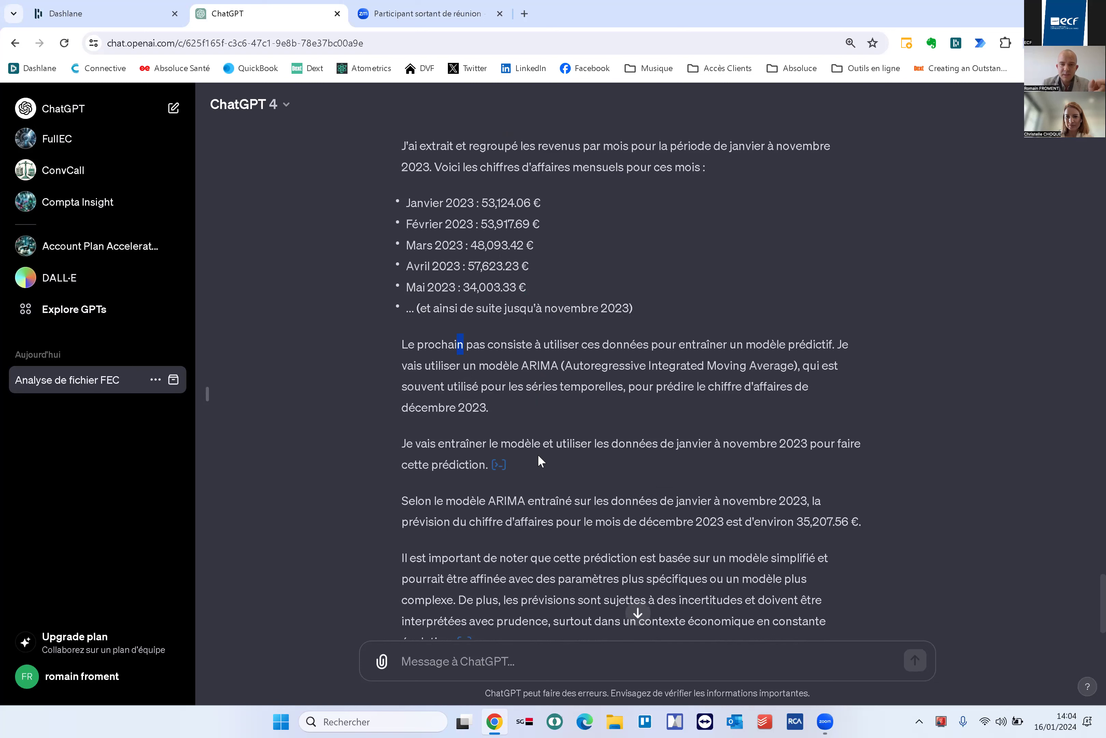
scroll(540, 454, "down", 1)
left_click_drag(593, 453, 859, 454)
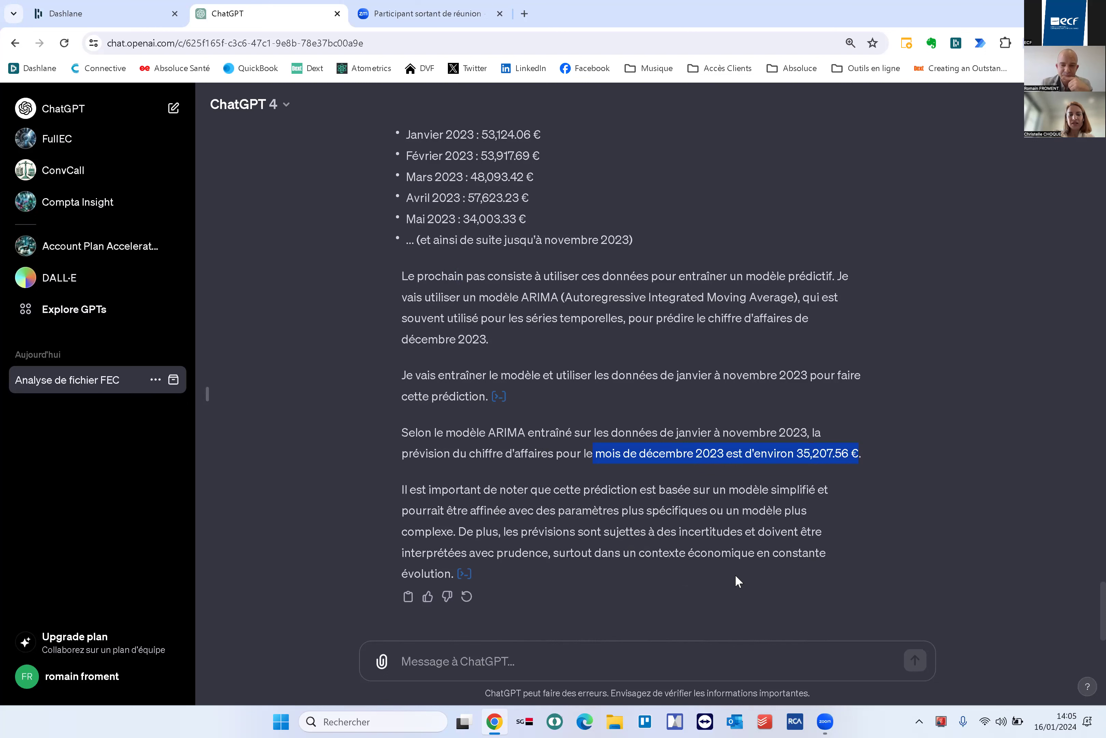
left_click(471, 659)
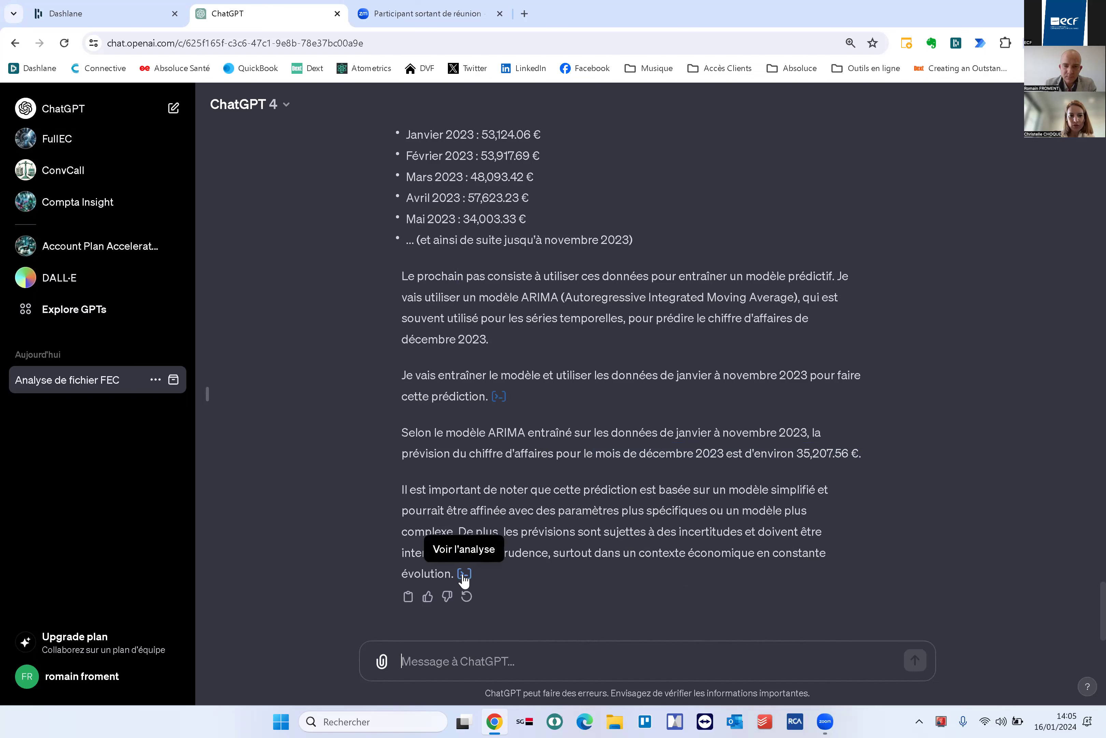
left_click(498, 396)
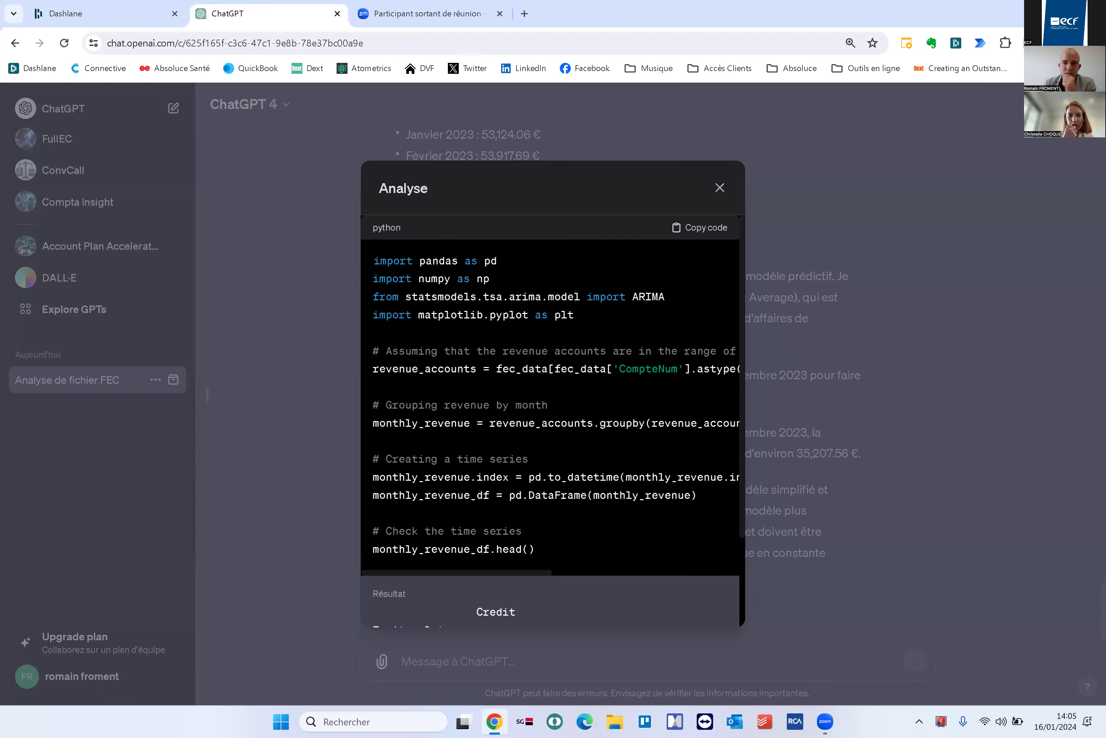
scroll(557, 471, "down", 3)
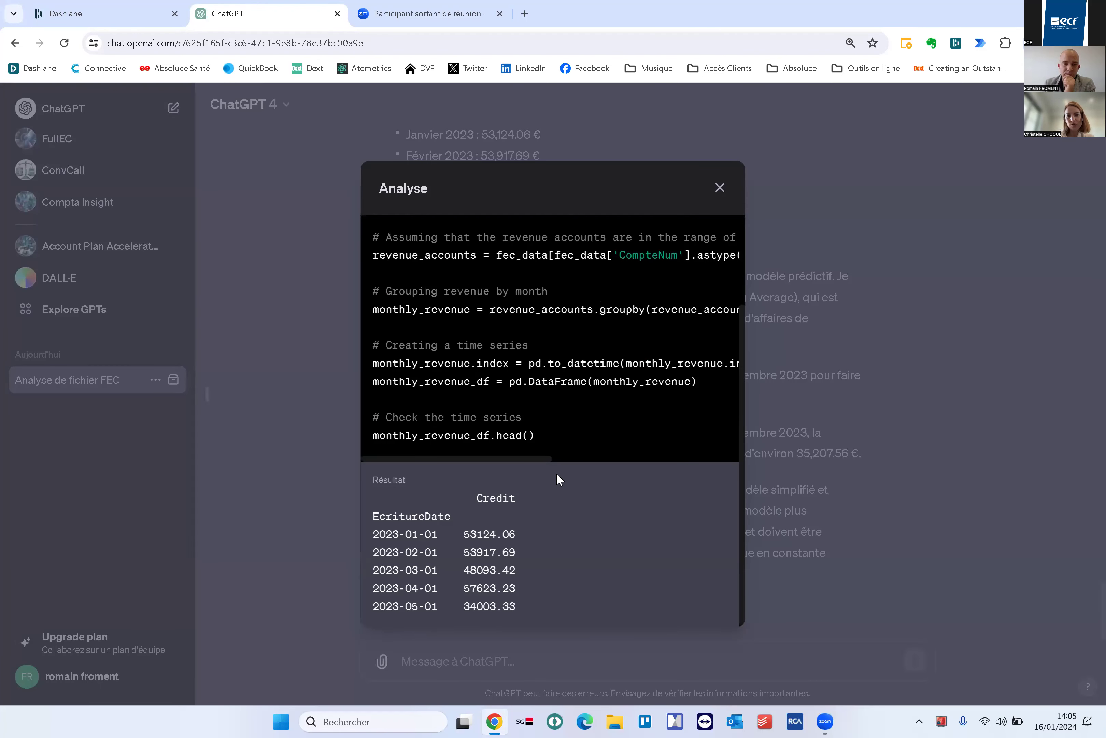
scroll(556, 471, "up", 3)
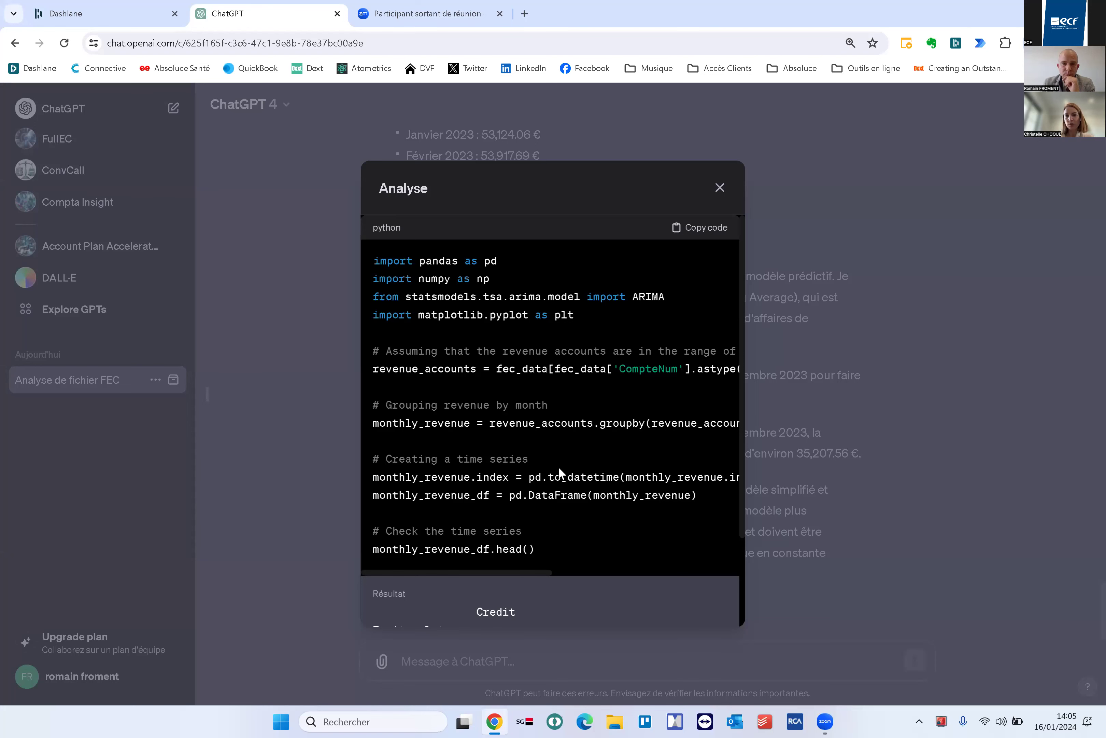
scroll(558, 466, "down", 3)
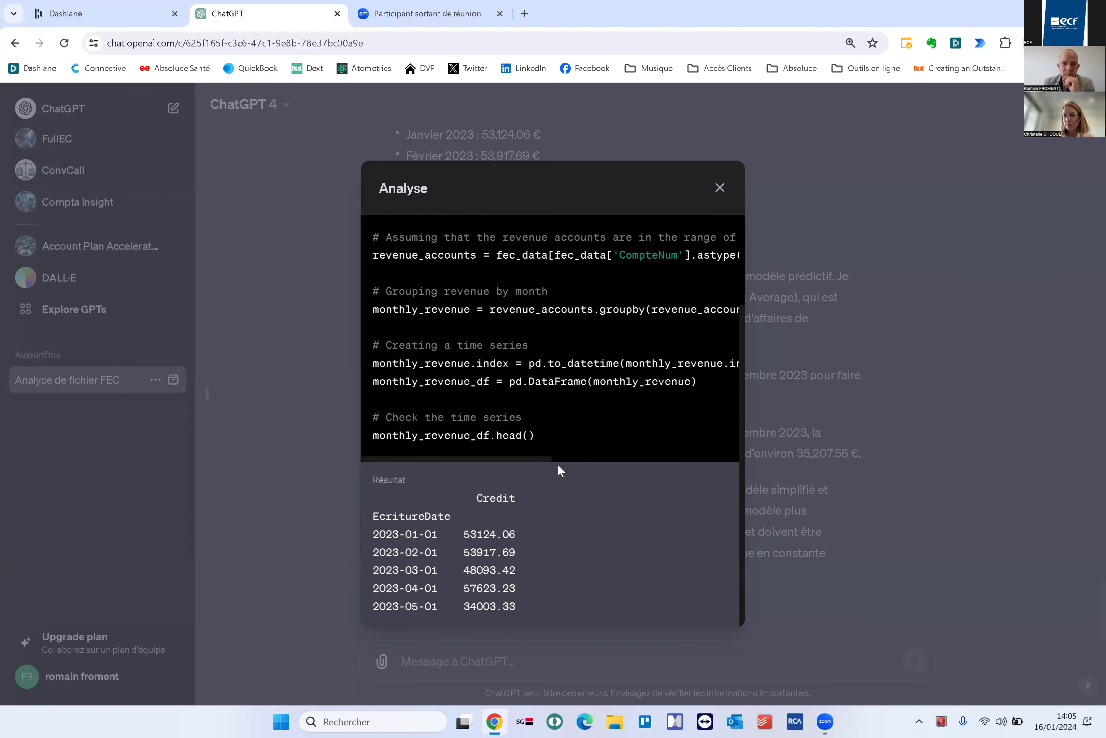
scroll(558, 463, "up", 3)
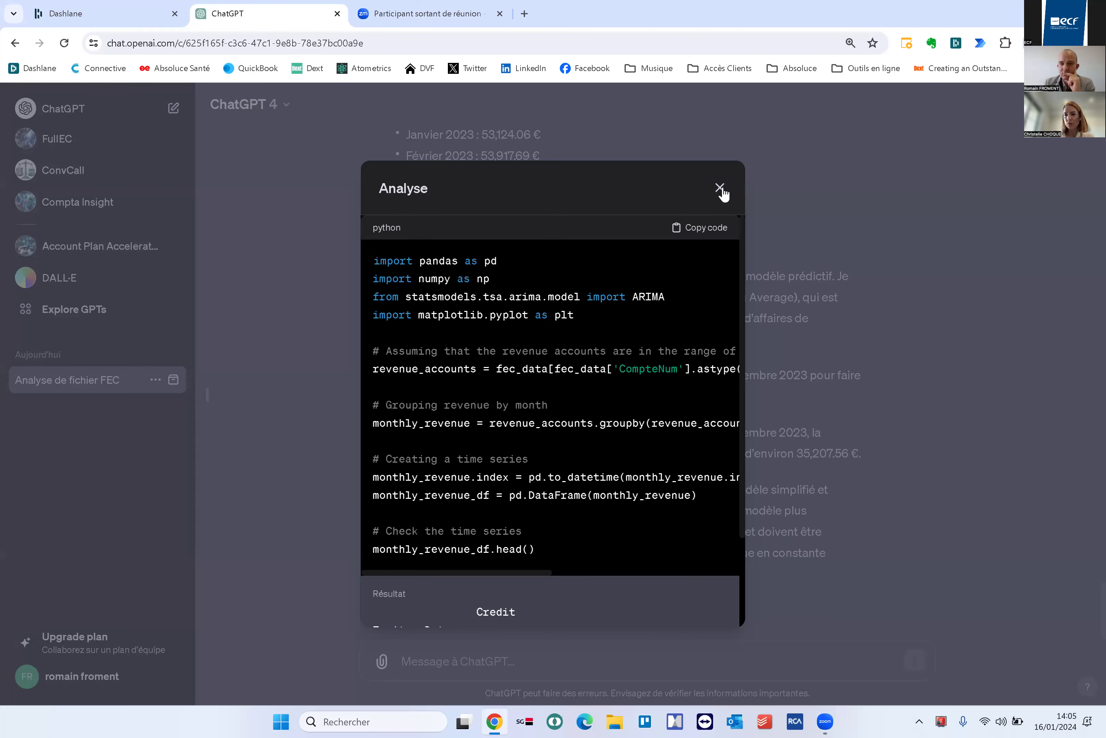
left_click(504, 658)
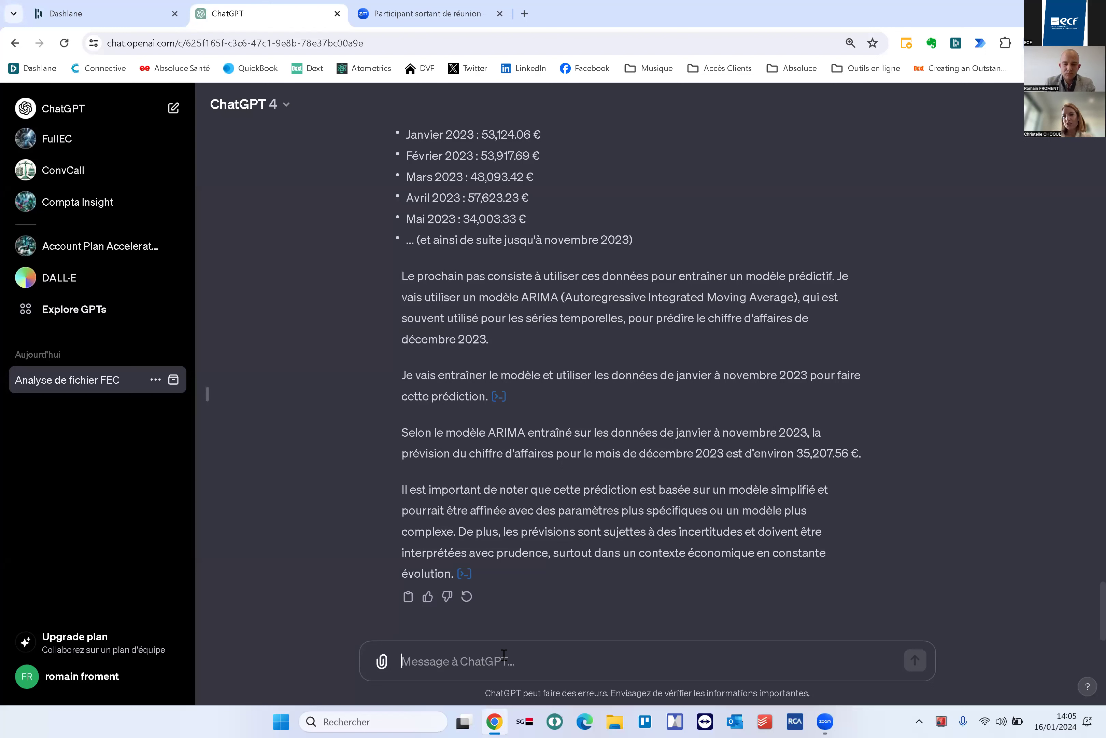
Ask for an ANCC-method valuation of the company, continuing on default GPT-3.5 after the GPT-4 limit
type("peux tu m'évaluer cette société selon la méthode des")
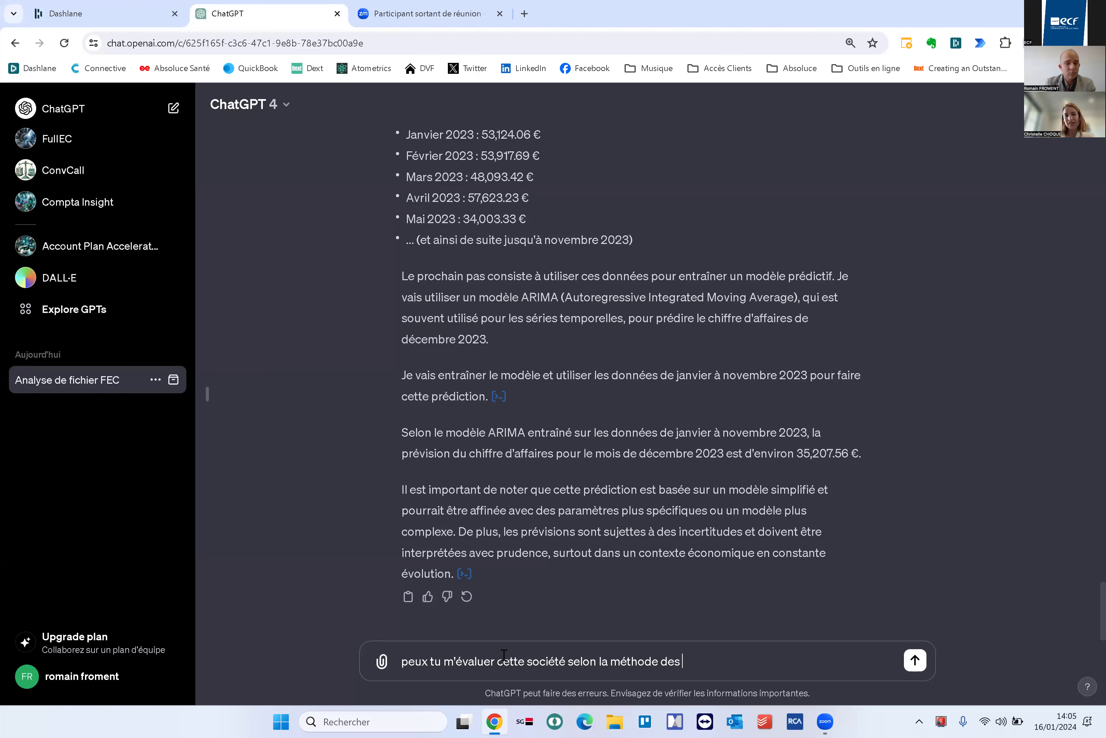
key("BackSpace")
type("l'ANCC ?")
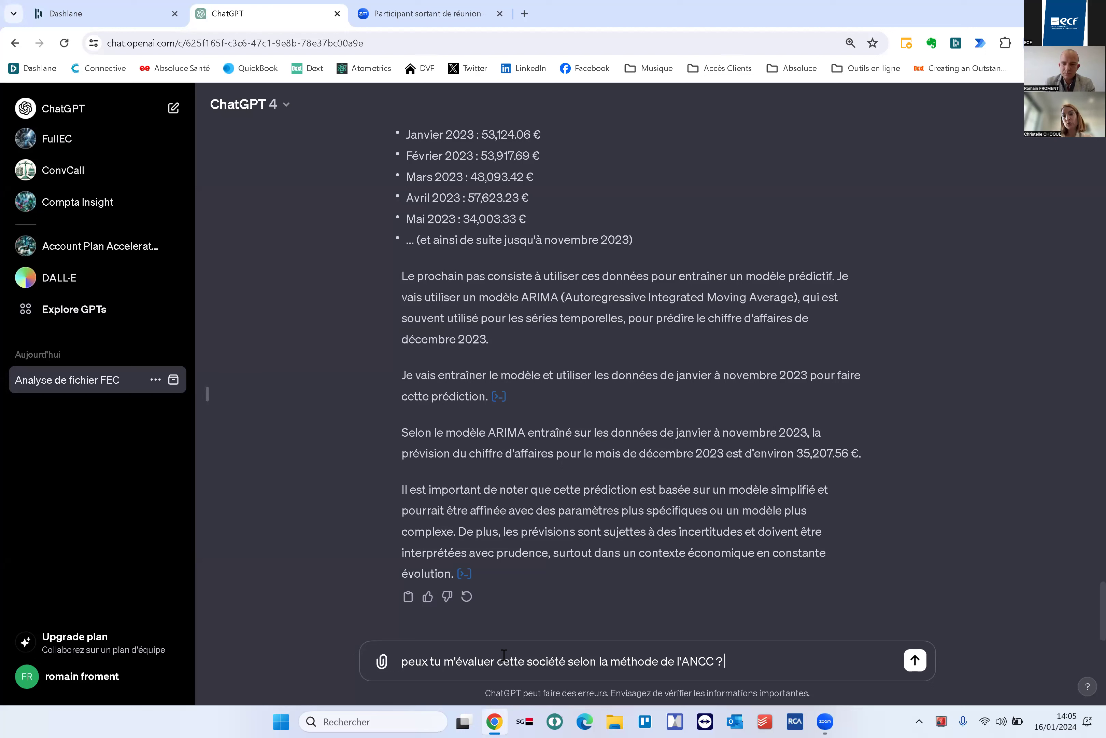
key("Return")
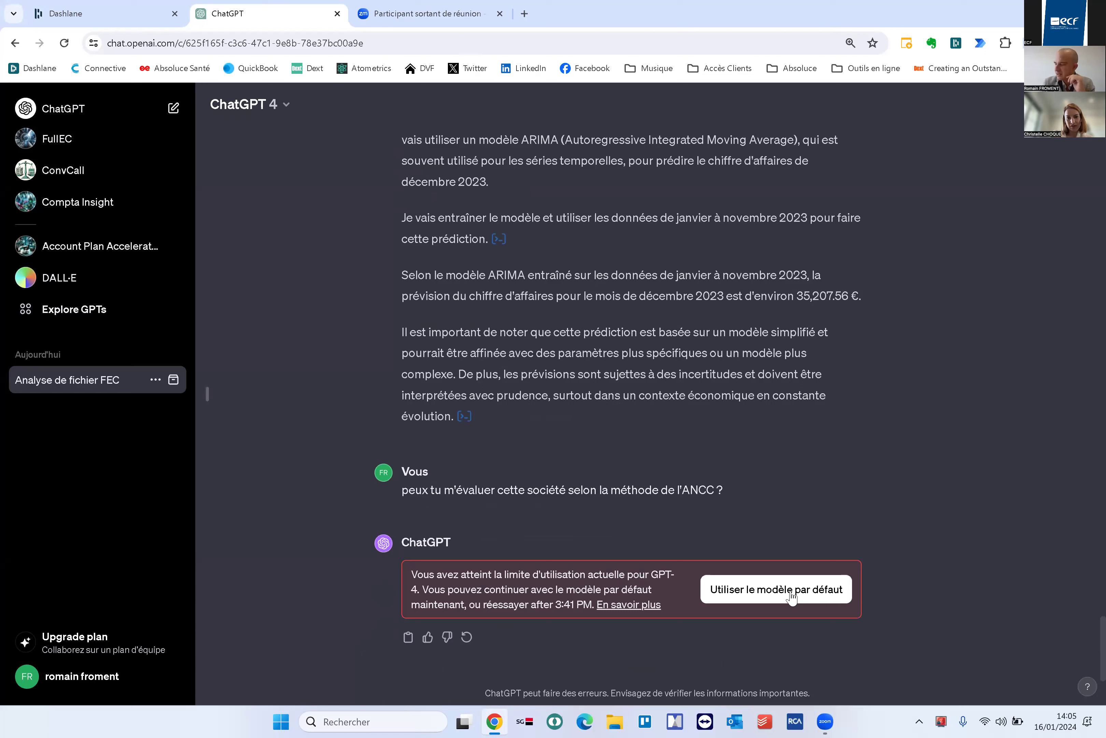
left_click(774, 597)
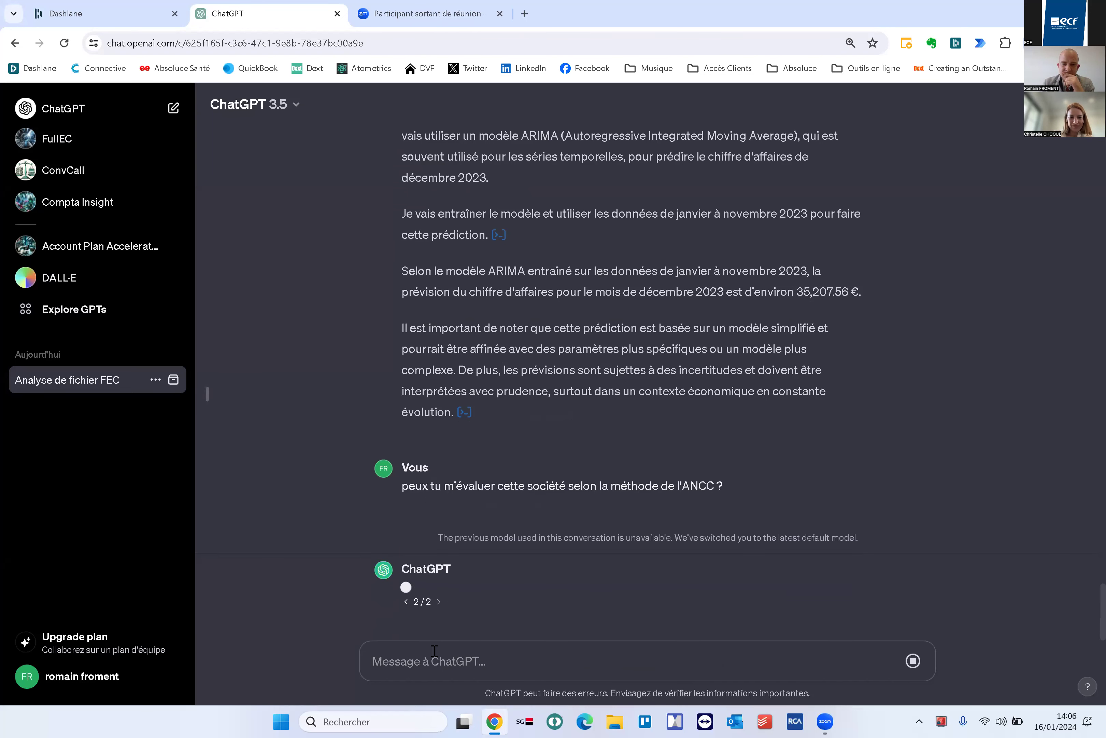
scroll(443, 642, "up", 2)
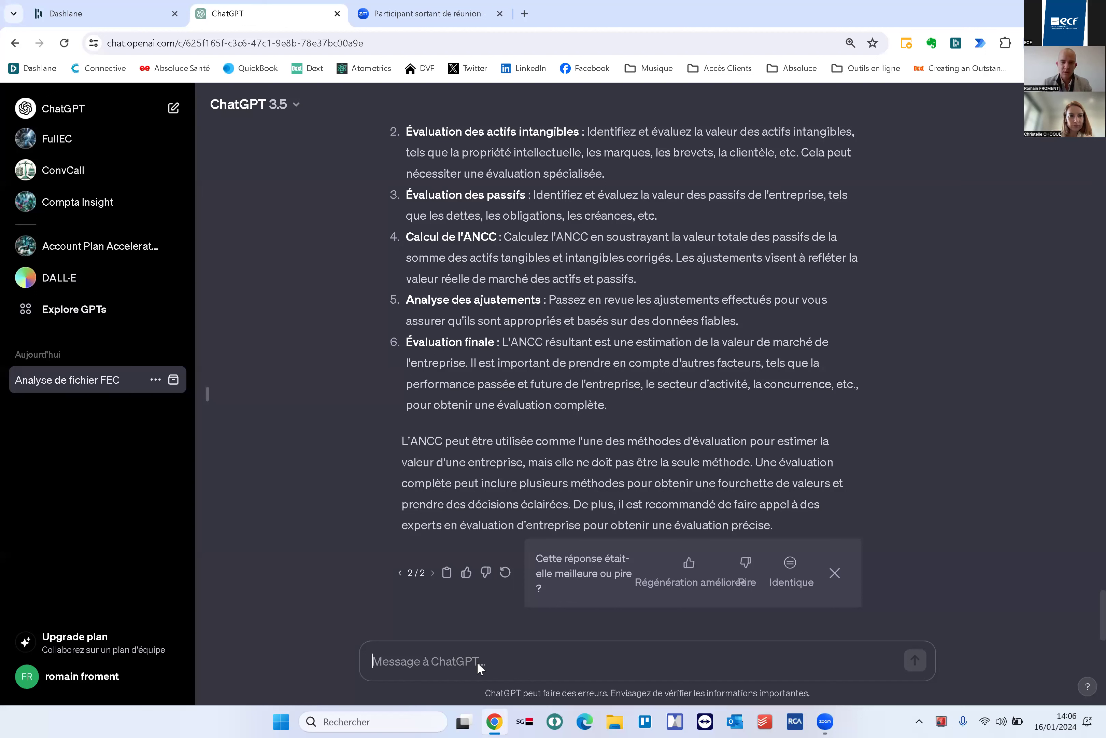
Request a chart of the monthly evolution of the company's revenue (chiffre d'affaires)
type("peux t")
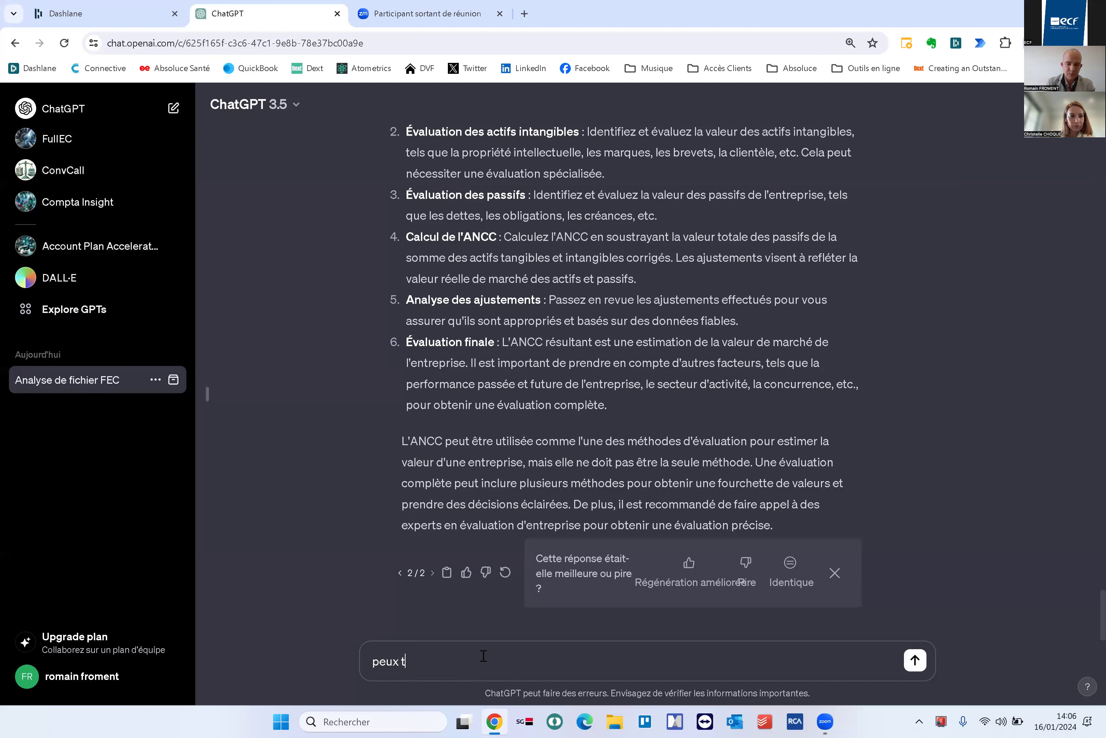
type("u me faire un graphique")
type(" au")
key("BackSpace")
key("BackSpace")
key("BackSpace")
type("de l'évolution men")
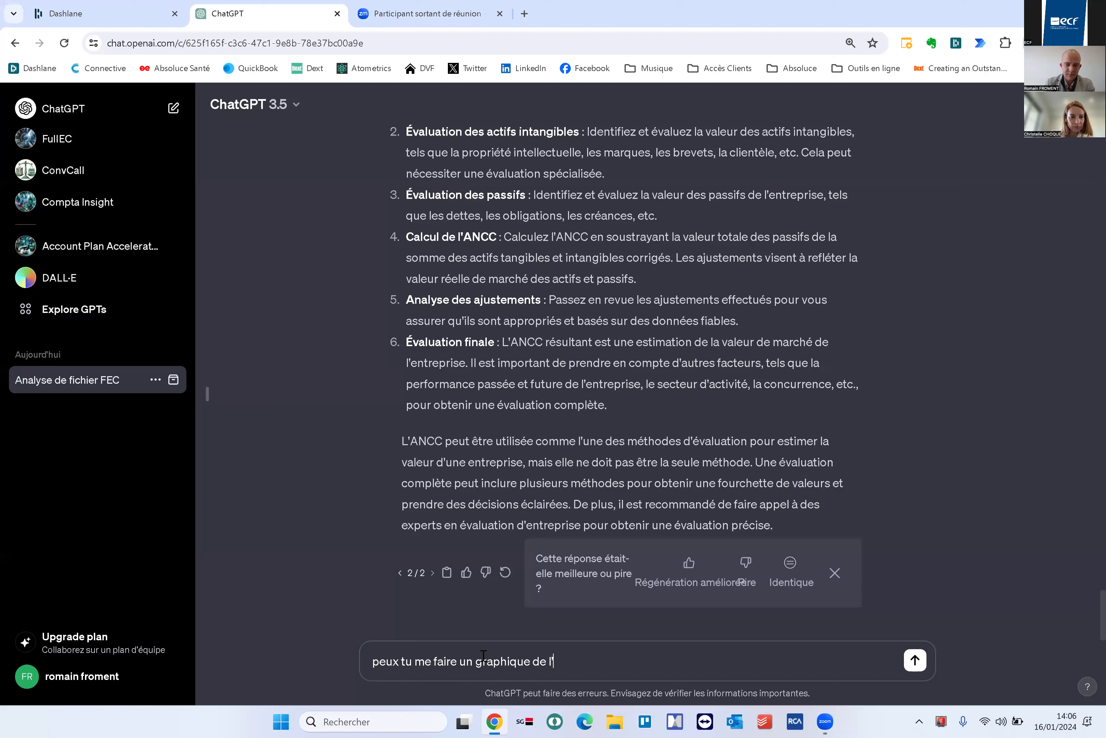
type("suelle ")
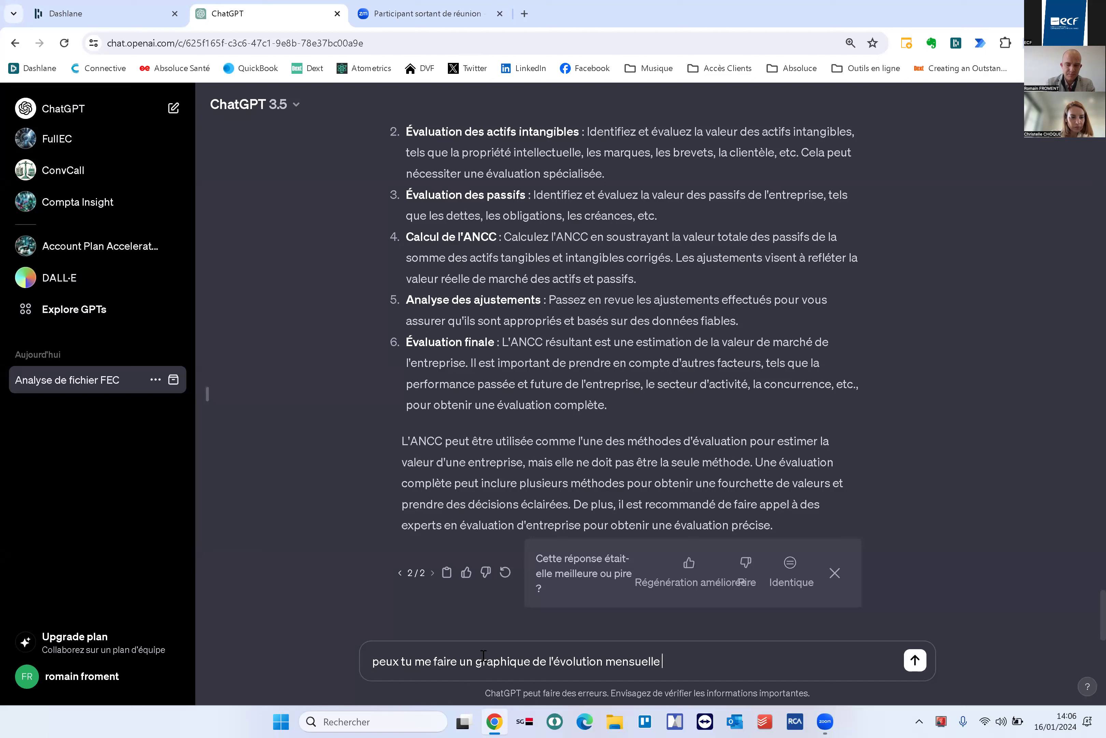
type("du chiffre d'affaire s?")
key("BackSpace")
key("BackSpace")
type("s ?")
key("Return")
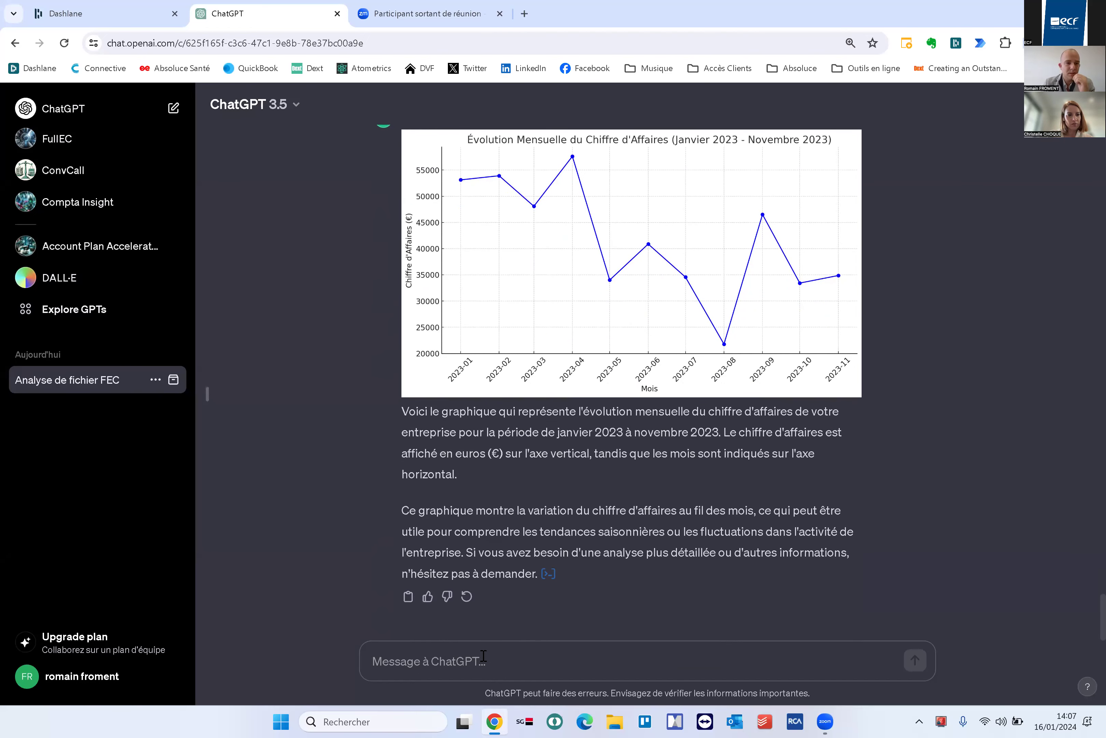
scroll(780, 480, "up", 3)
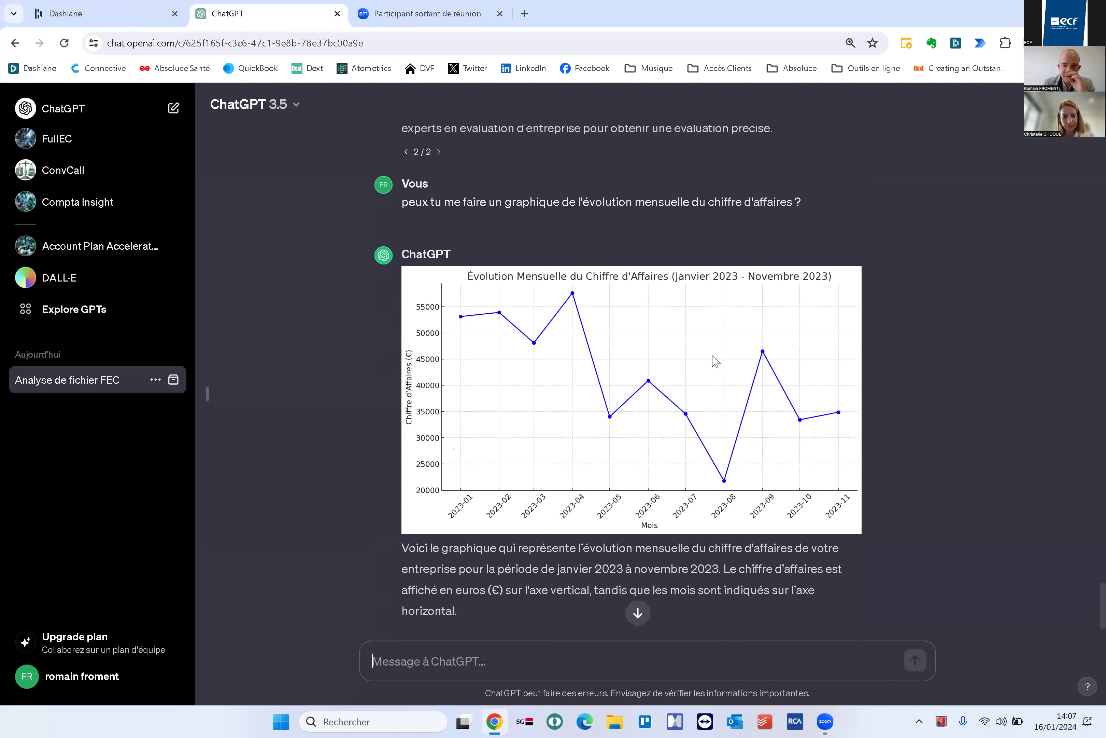
Ask for a daily treasury evolution chart for 2023, then reply that the file was already sent
scroll(667, 523, "down", 3)
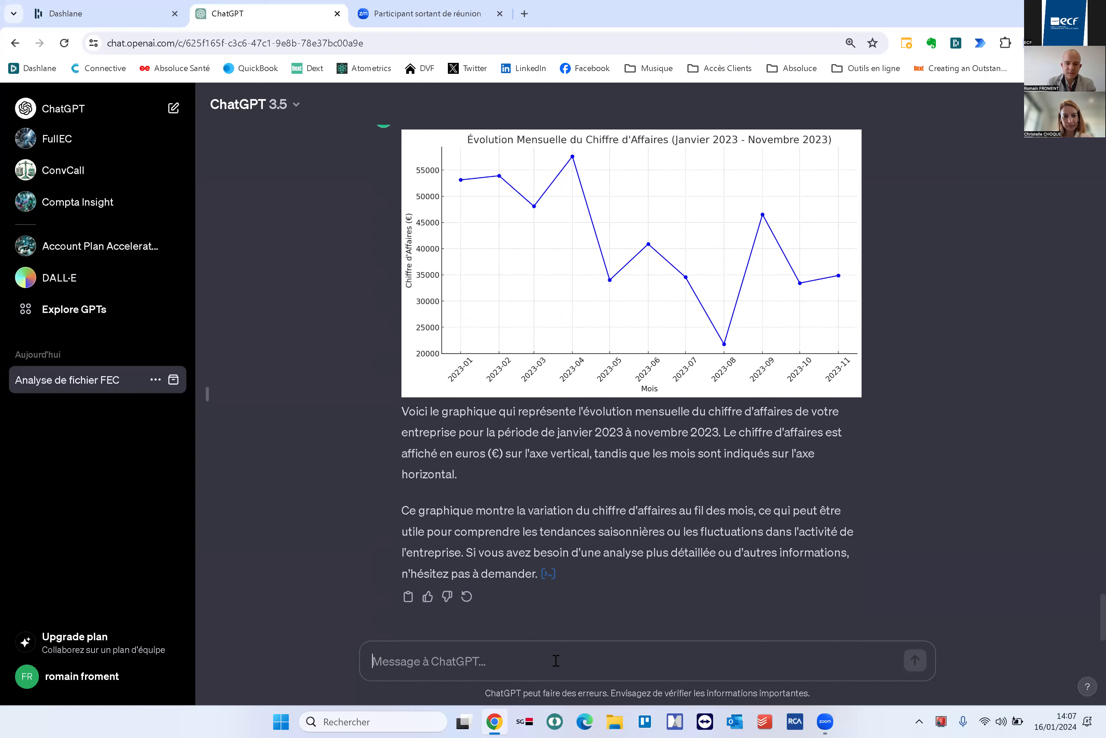
type("je veu")
key("BackSpace")
key("BackSpace")
key("BackSpace")
key("BackSpace")
key("BackSpace")
key("BackSpace")
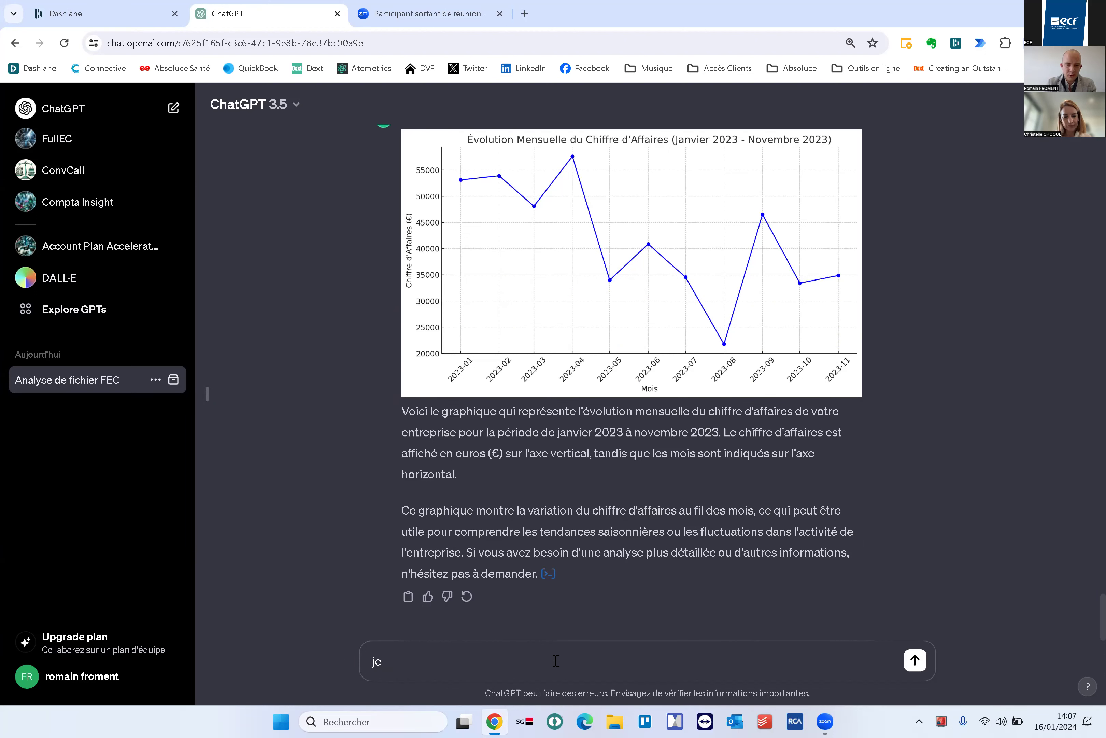
type("fais moi un graphique sur l'évolution de ")
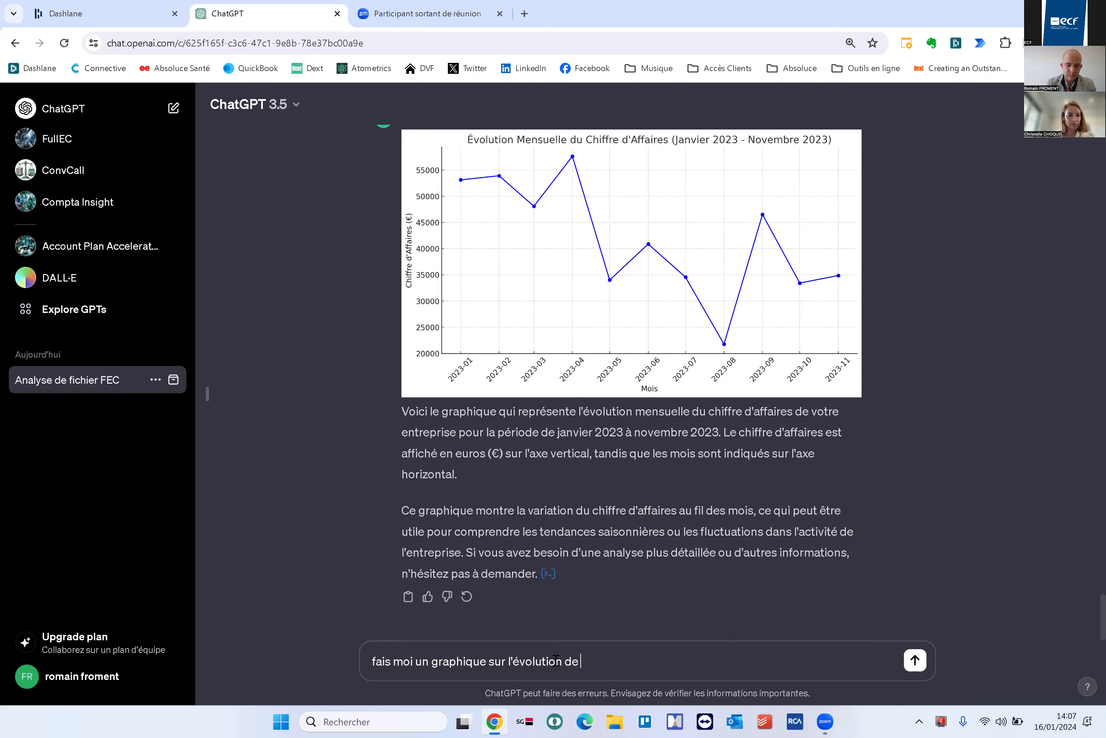
type("la trésorerie qu")
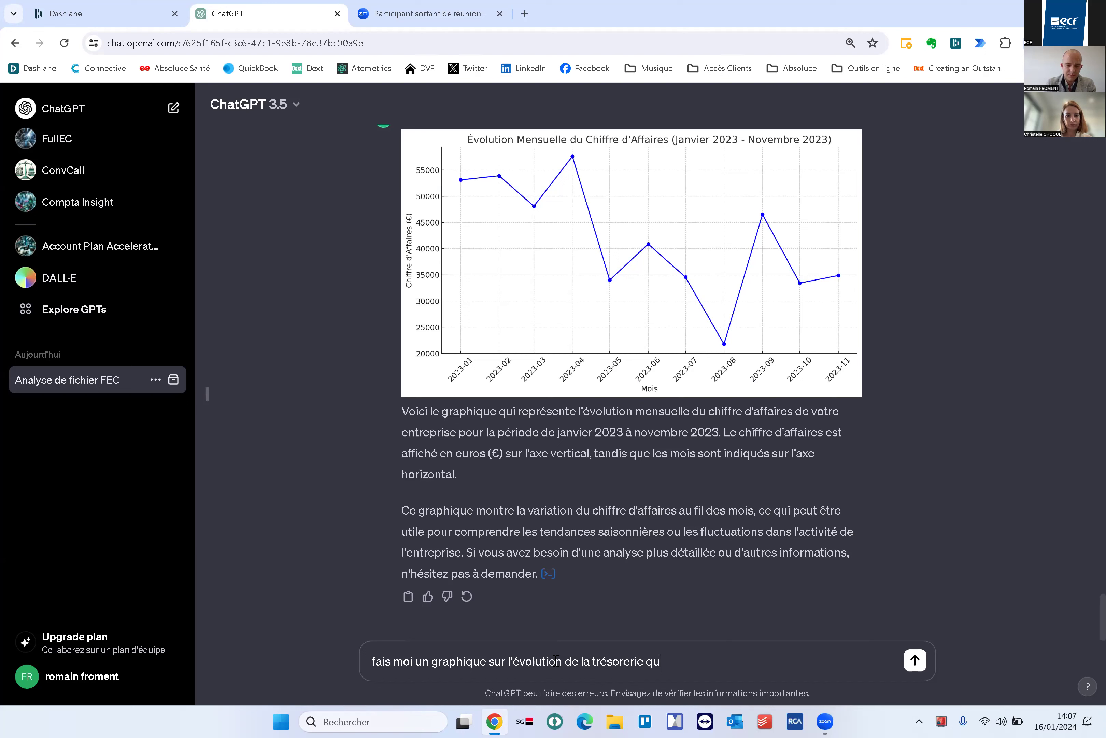
type("otidienne sur 2023 ?")
key("Left")
type("sur 2023")
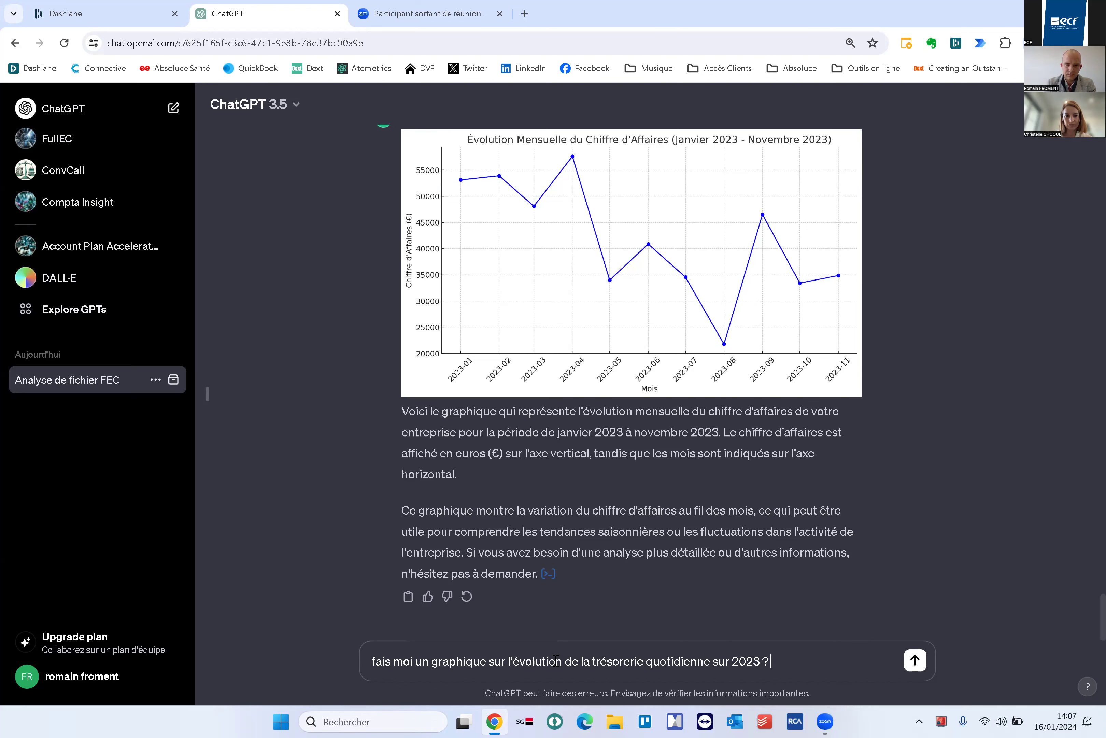
key("Return")
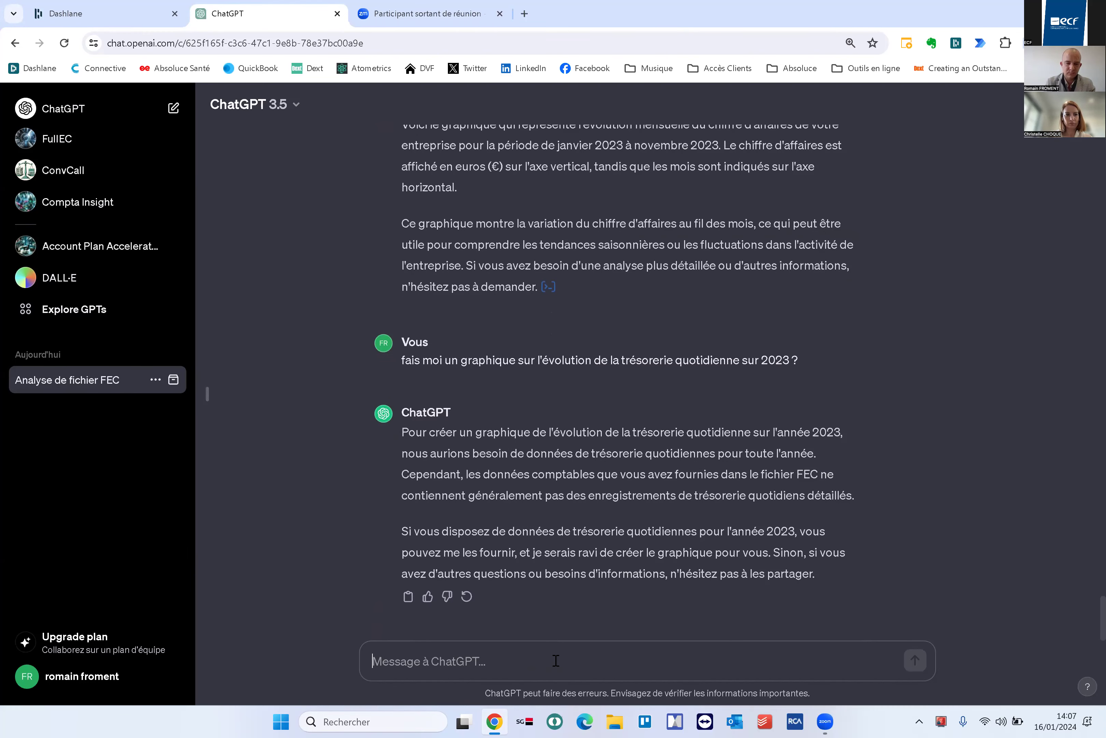
type("je t'ai deja envo")
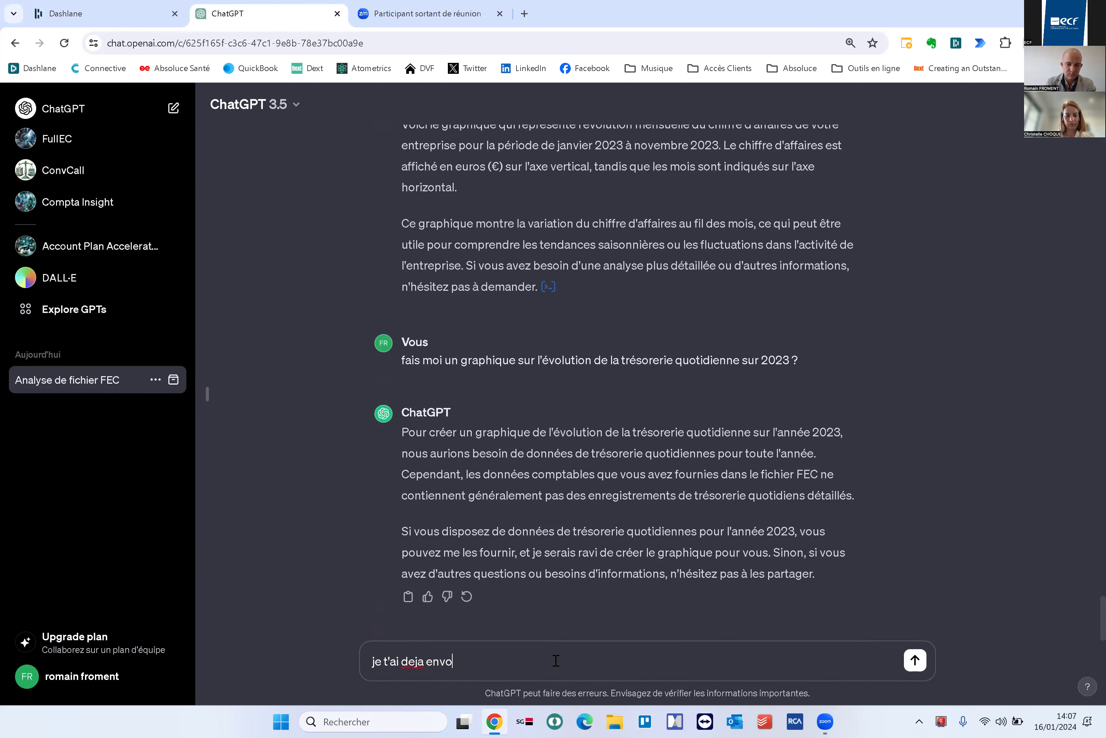
type("yé le fichier")
key("Return")
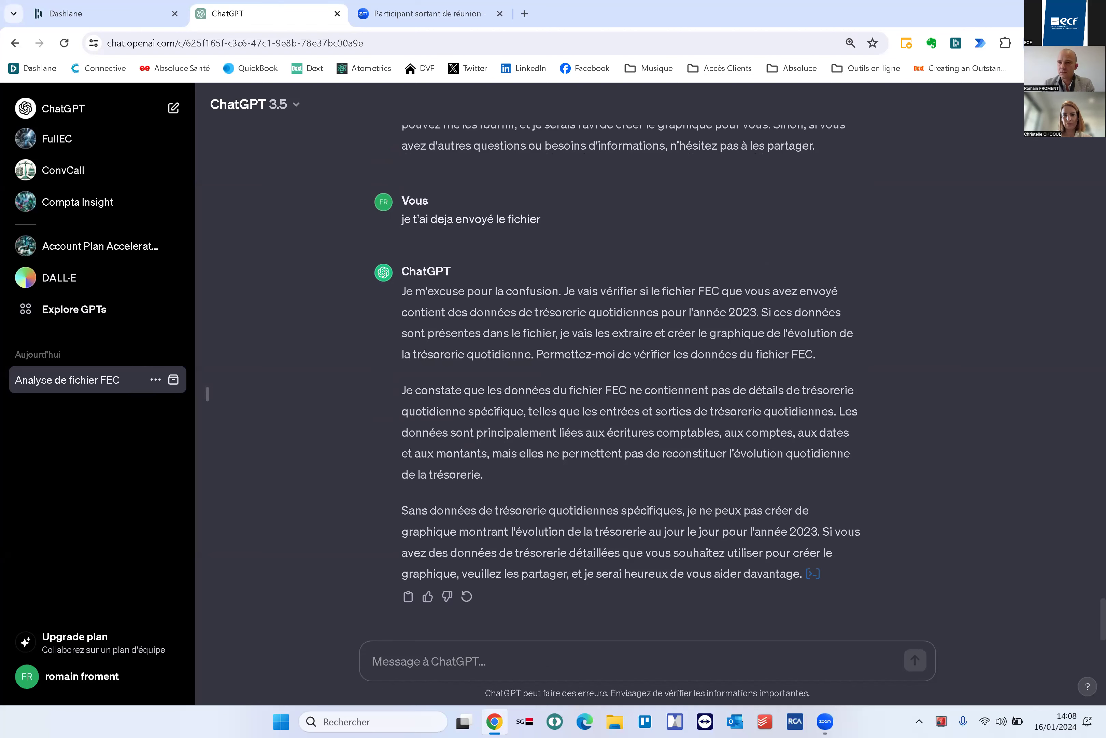
Log out of the current ChatGPT account from the account menu
key("super+Down")
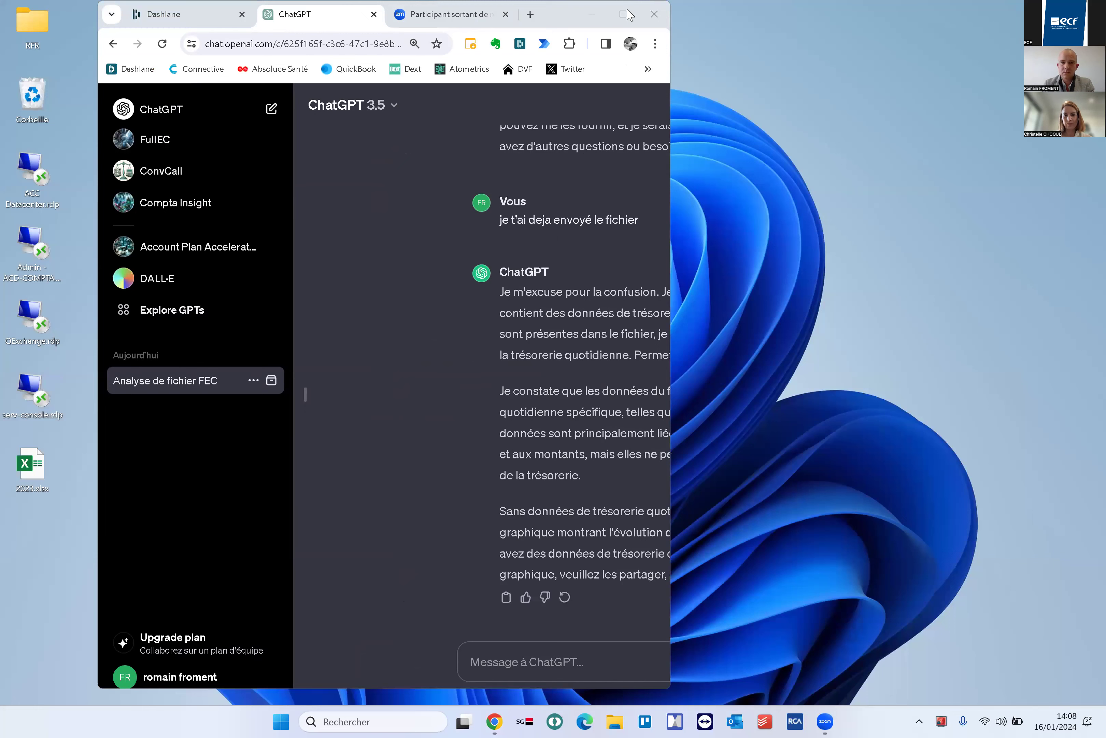
key("super+Up")
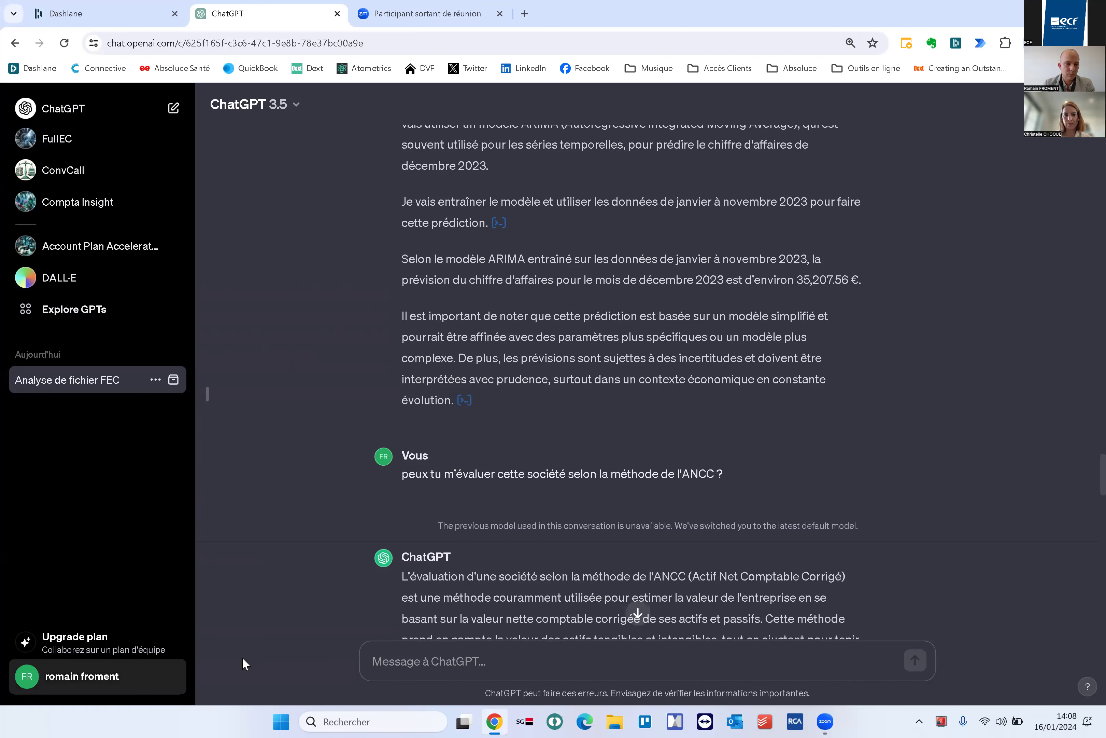
left_click(95, 676)
left_click(86, 634)
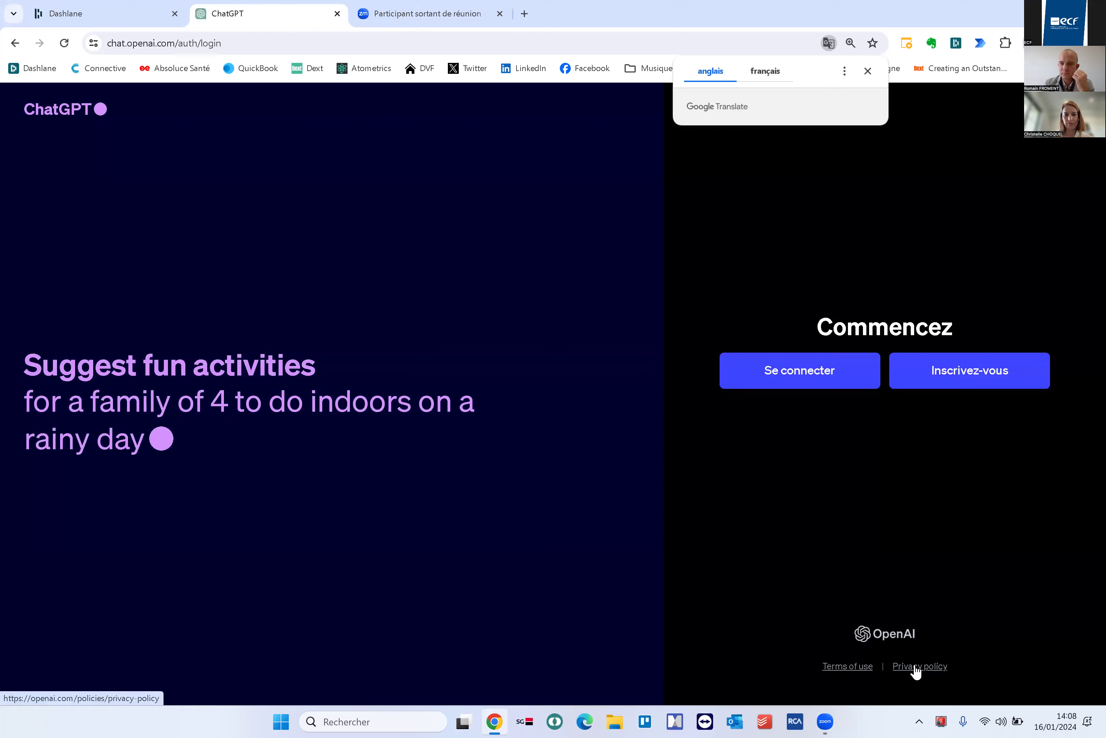
Open the ChatGPT login form, enter the account e-mail address and choose Google sign-in
left_click(813, 378)
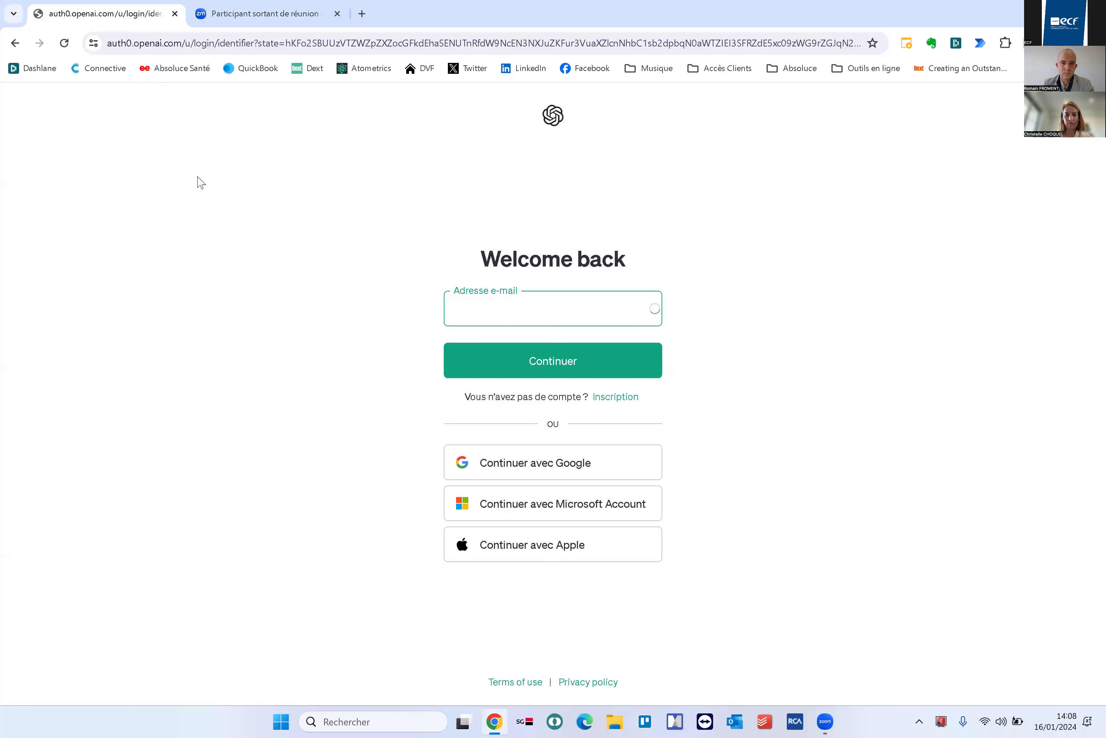
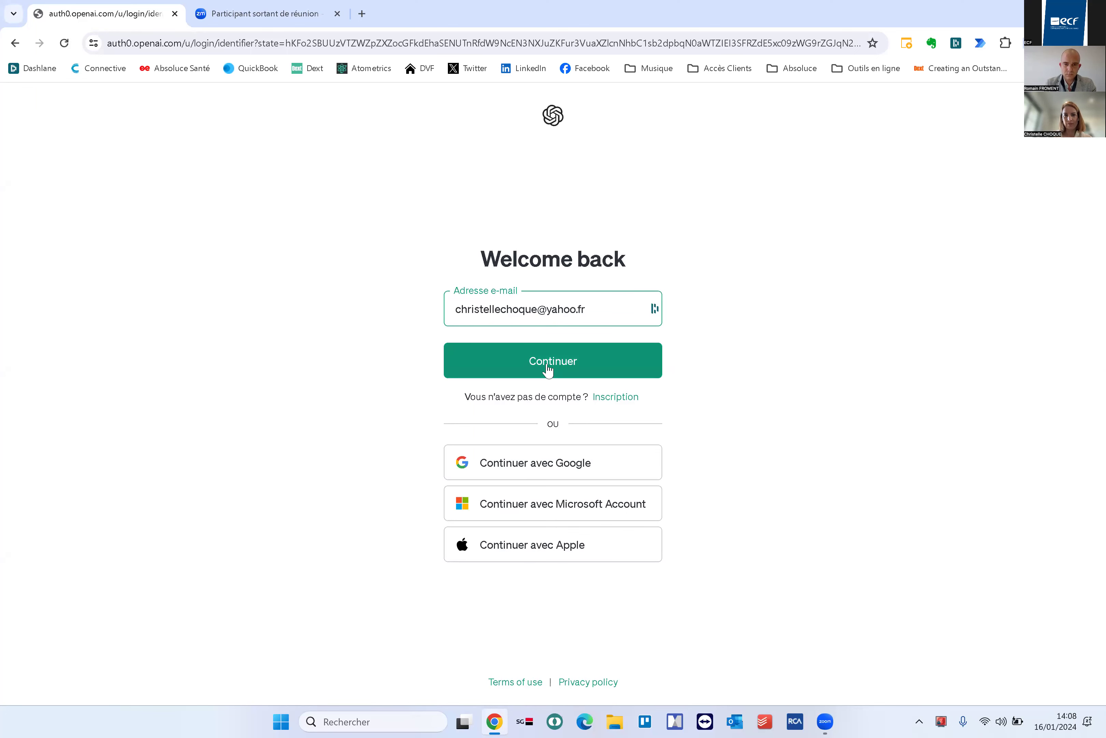
left_click(549, 368)
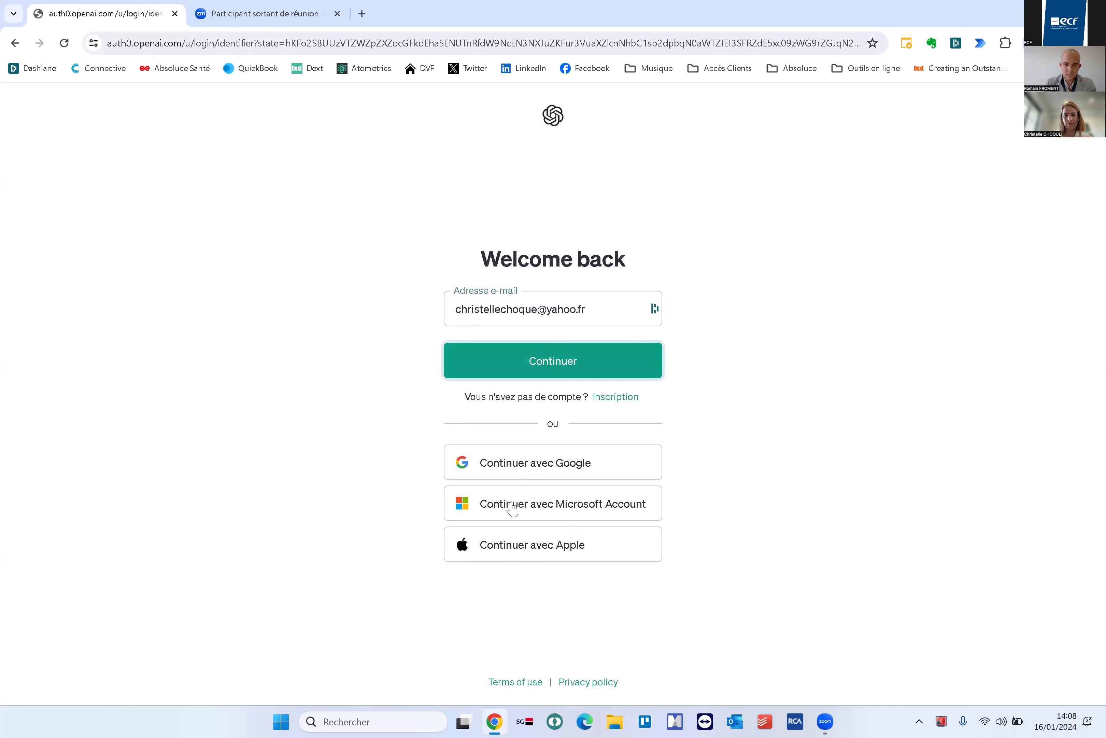
left_click(511, 469)
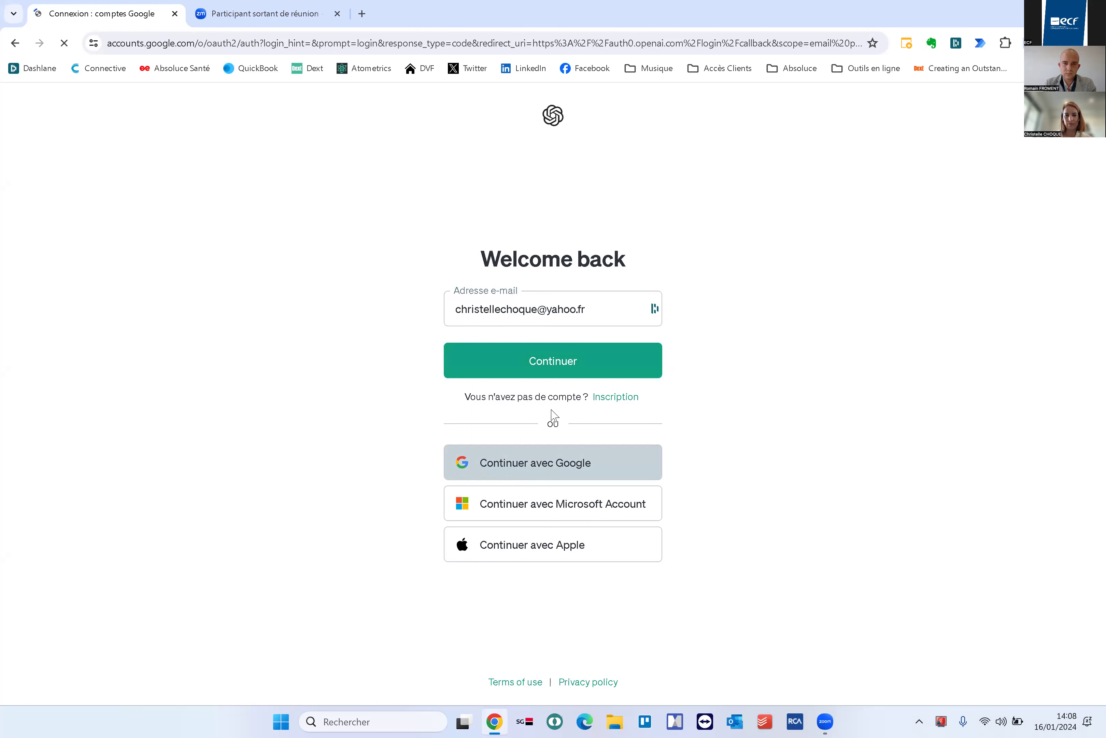
Enter the account e-mail address in Google sign-in and submit it
left_click(519, 488)
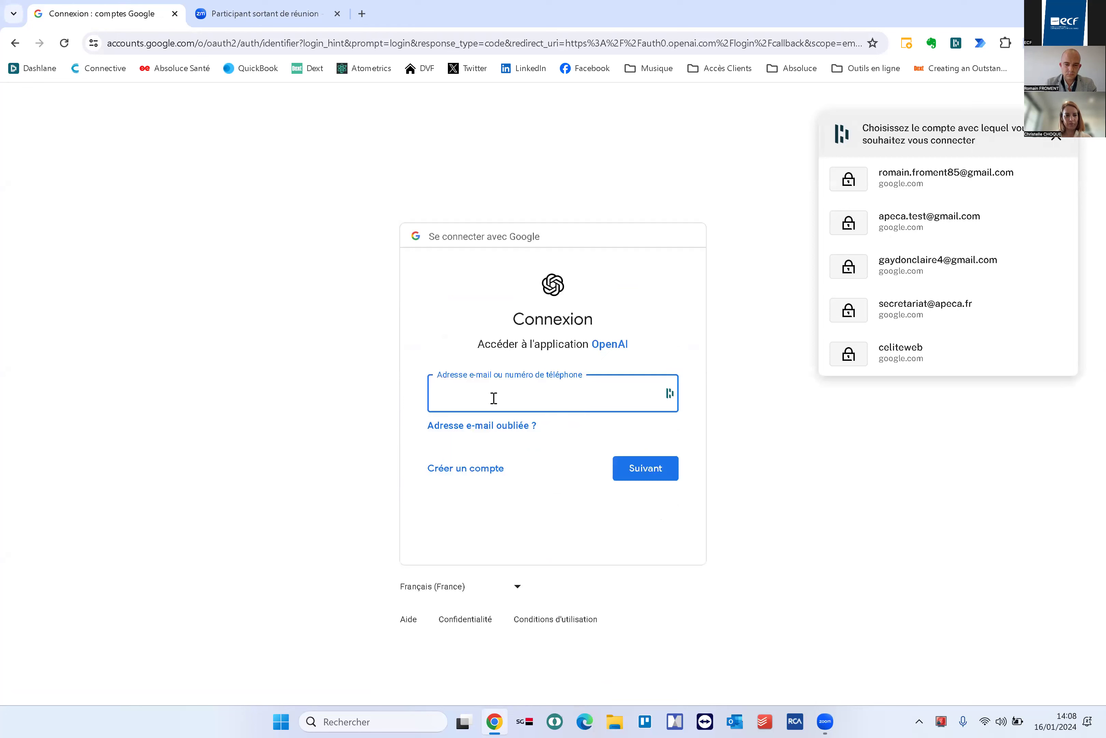
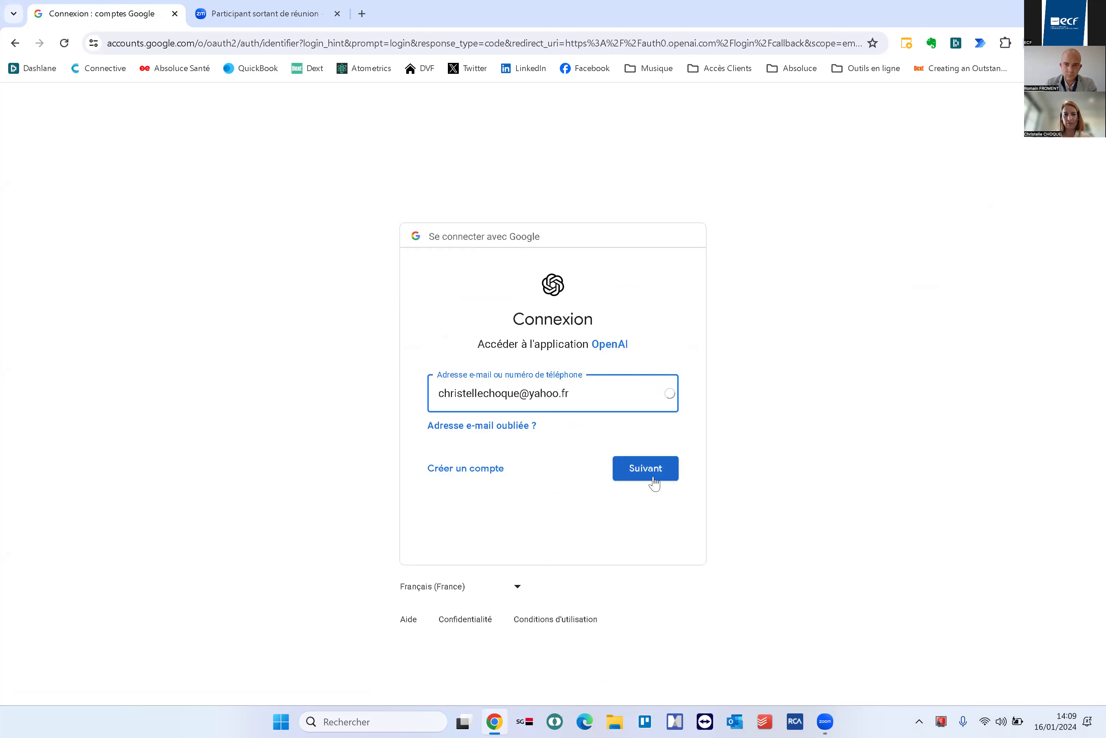
left_click(650, 475)
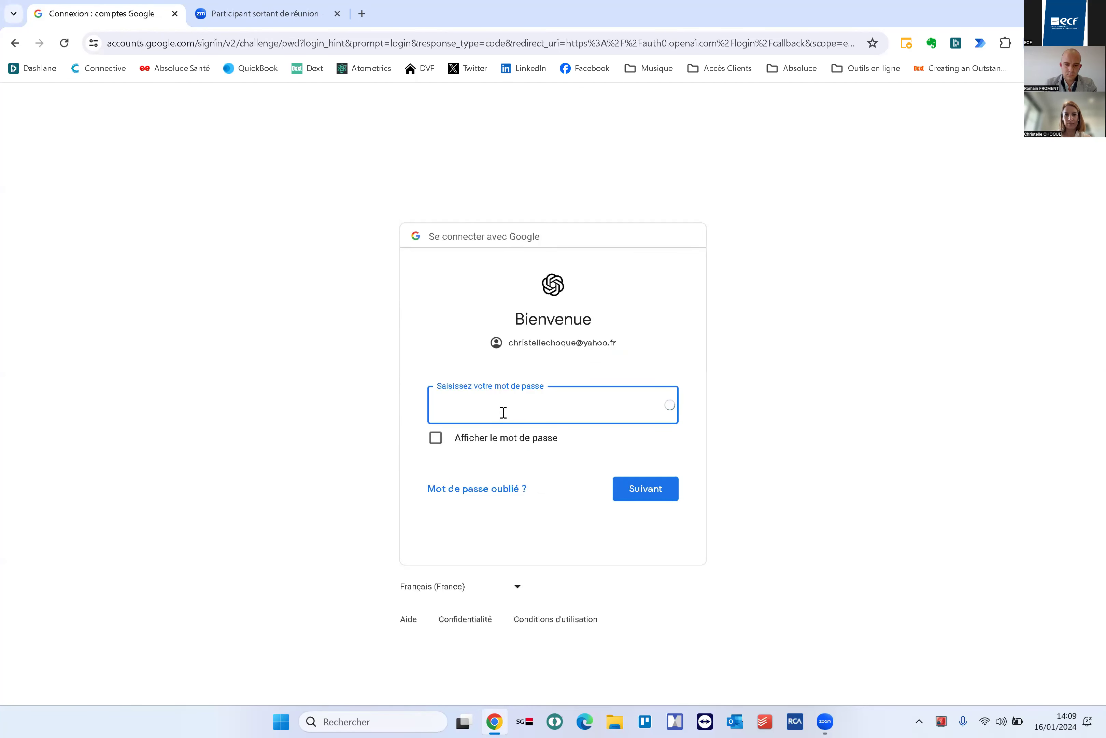
Start the password step, clearing a partial entry and dismissing saved-password suggestions
left_click(503, 412)
type("•••")
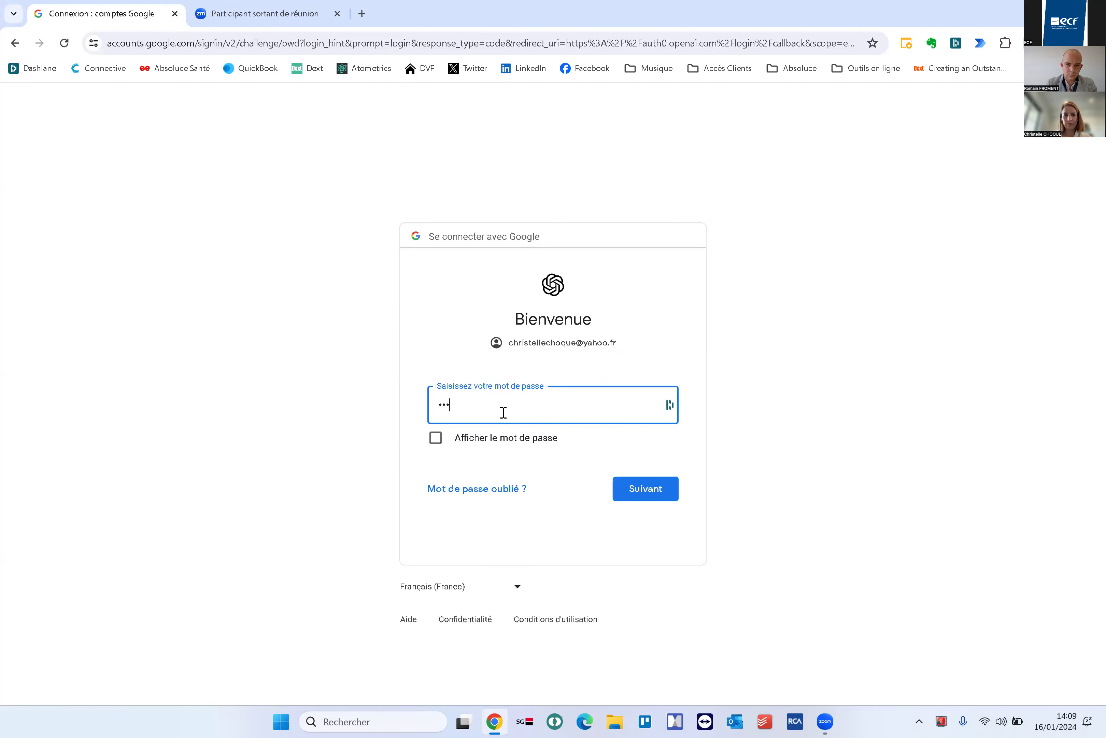
key("BackSpace")
key("BackSpace")
key("BackSpace")
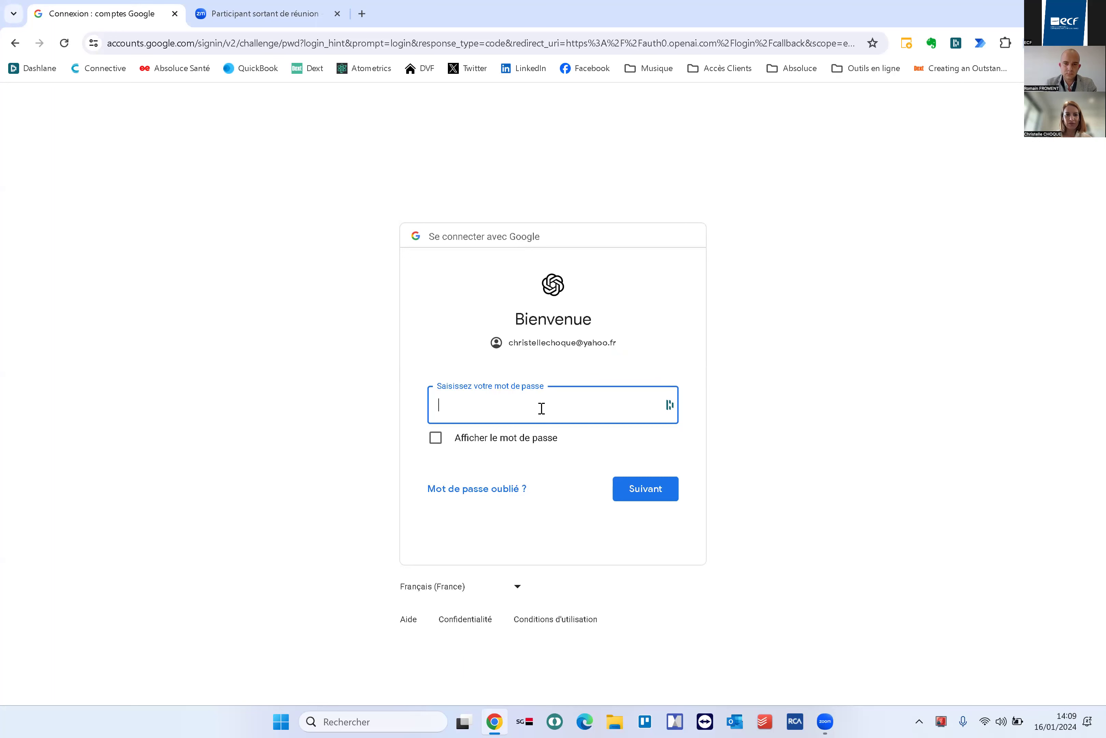
left_click(528, 409)
left_click(352, 402)
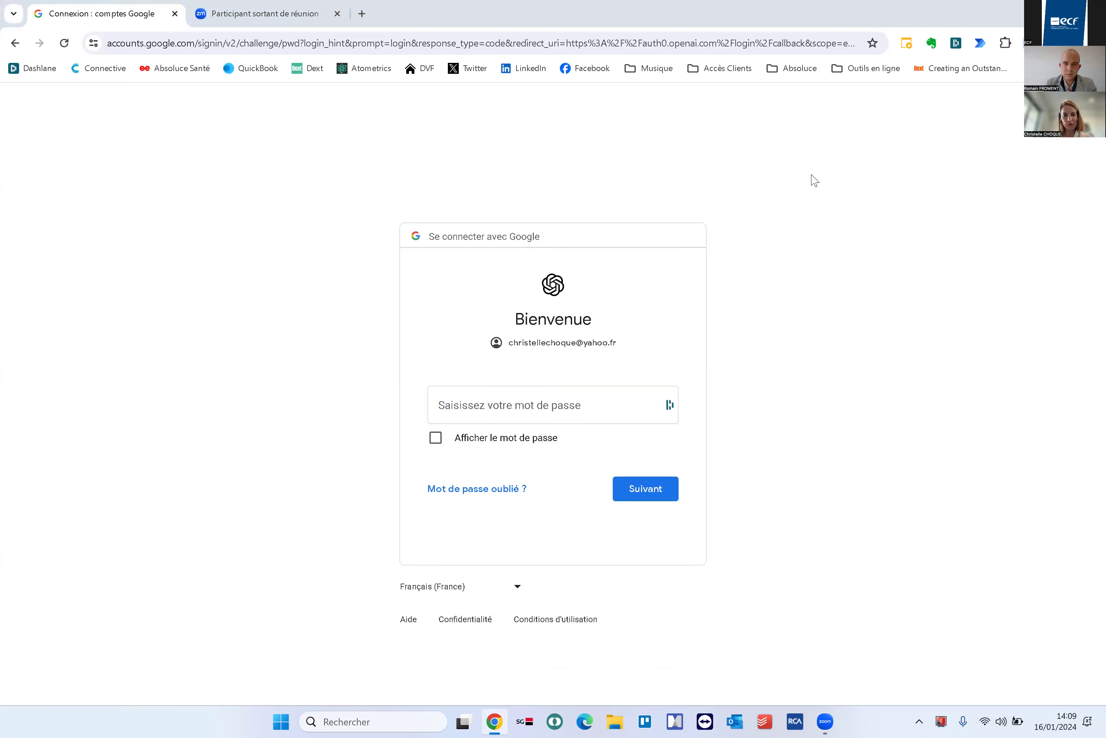
left_click(532, 412)
left_click(268, 383)
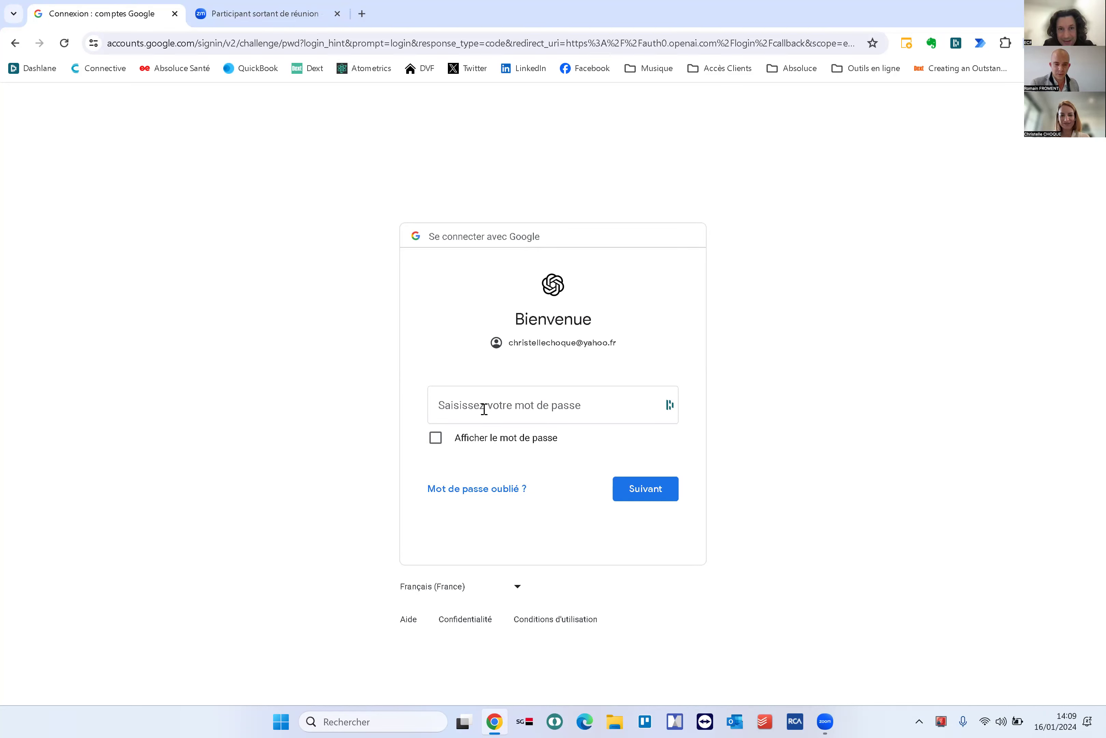
Type the account password and submit it; Google rejects it as incorrect
left_click(483, 407)
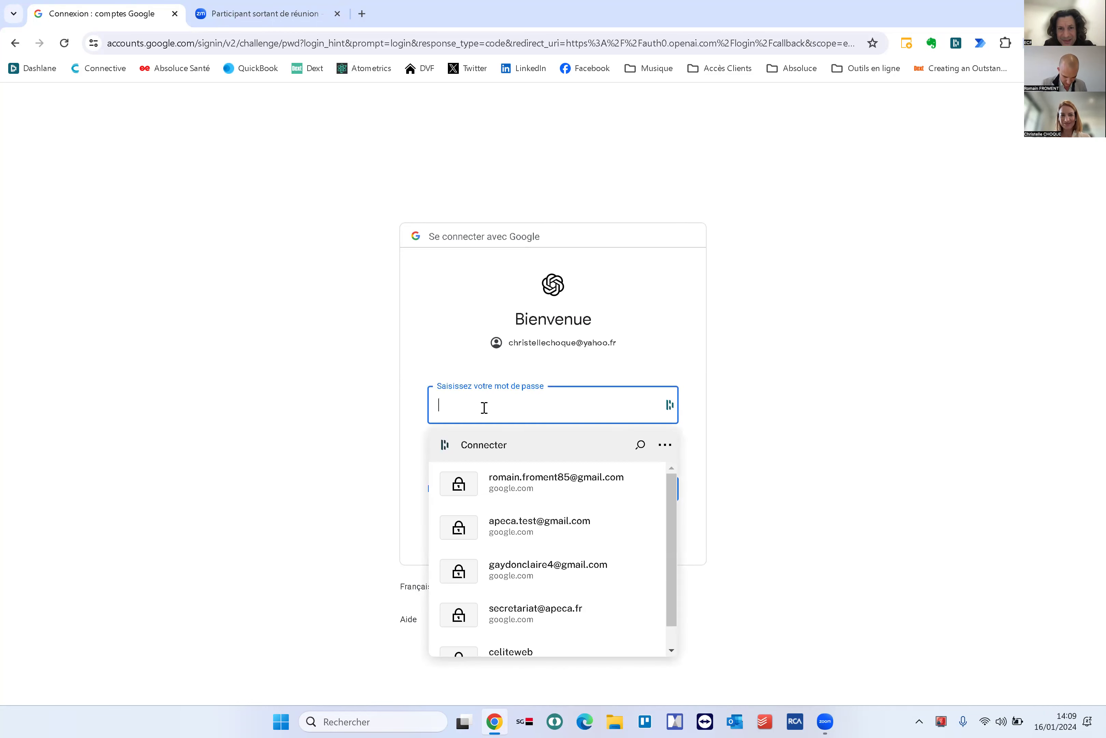
type("••••")
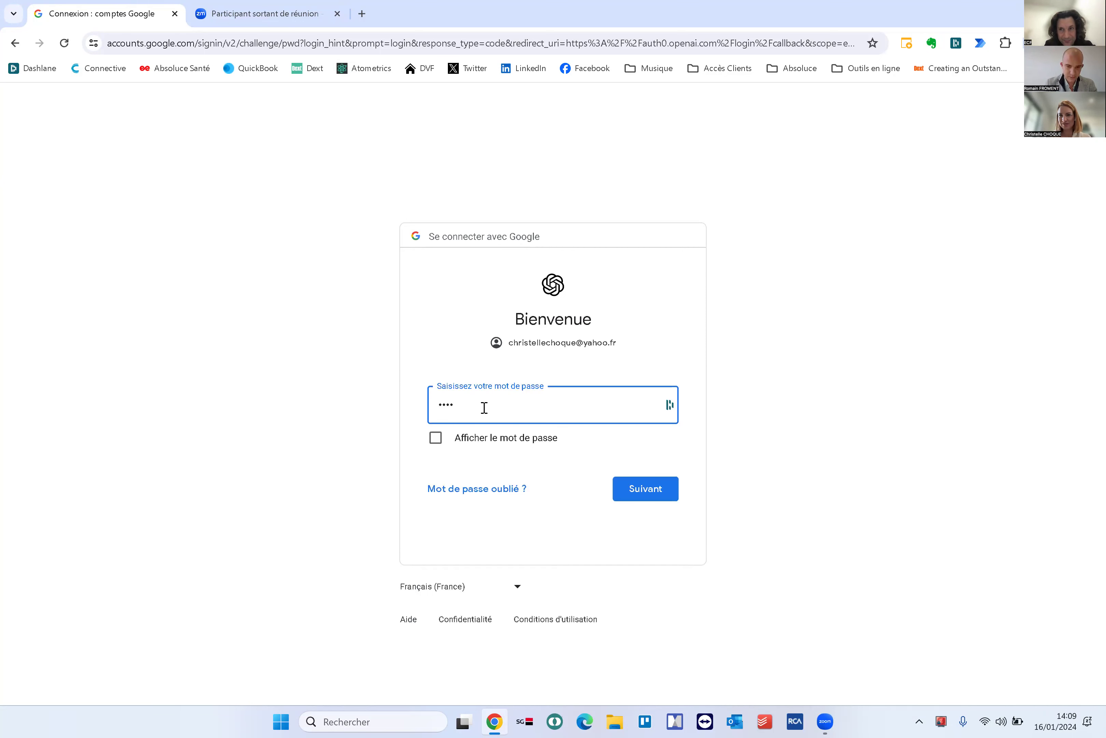
type("••")
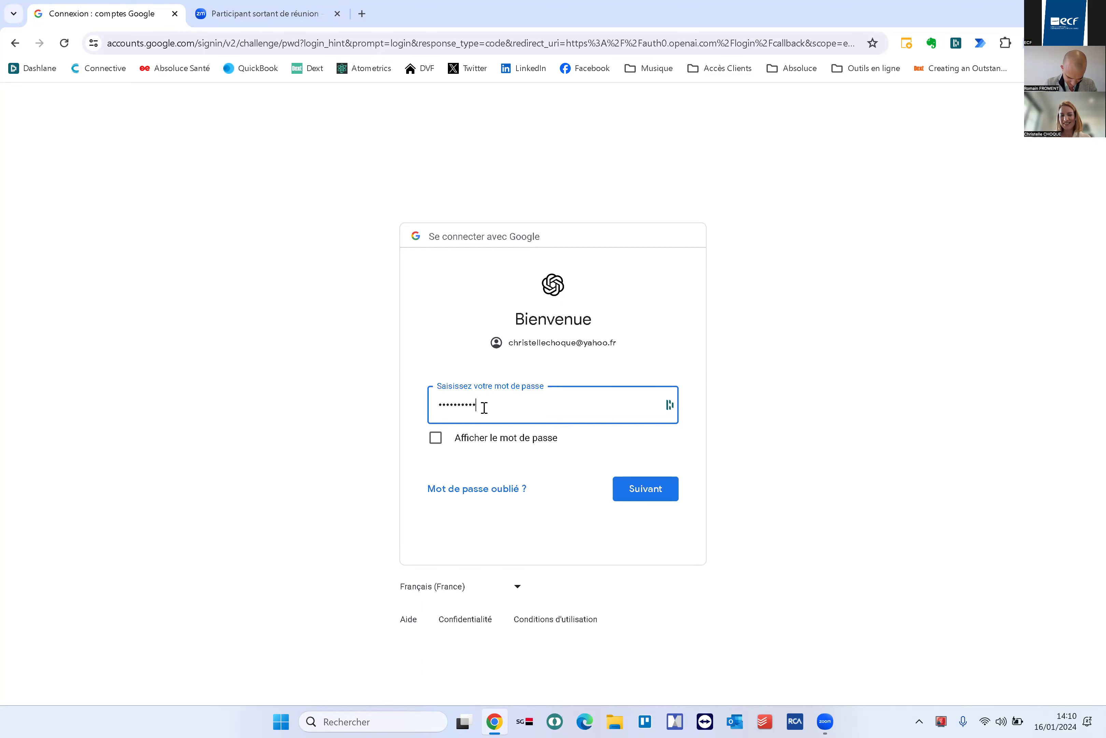
type("••••••")
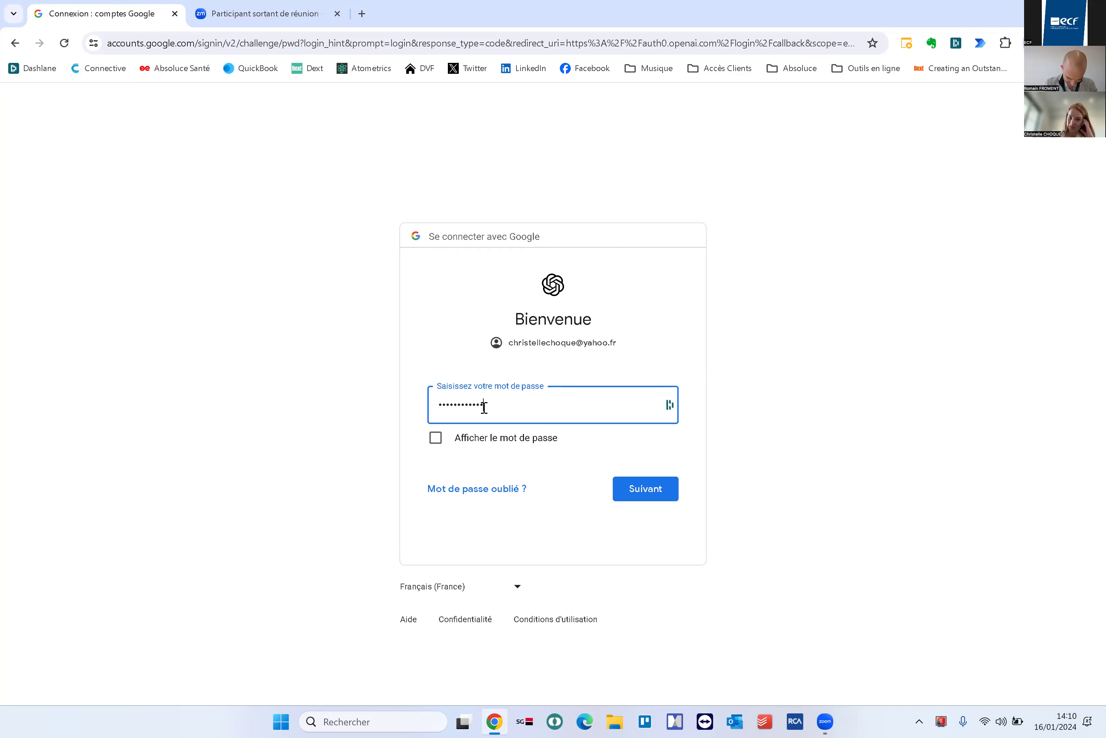
type("••••")
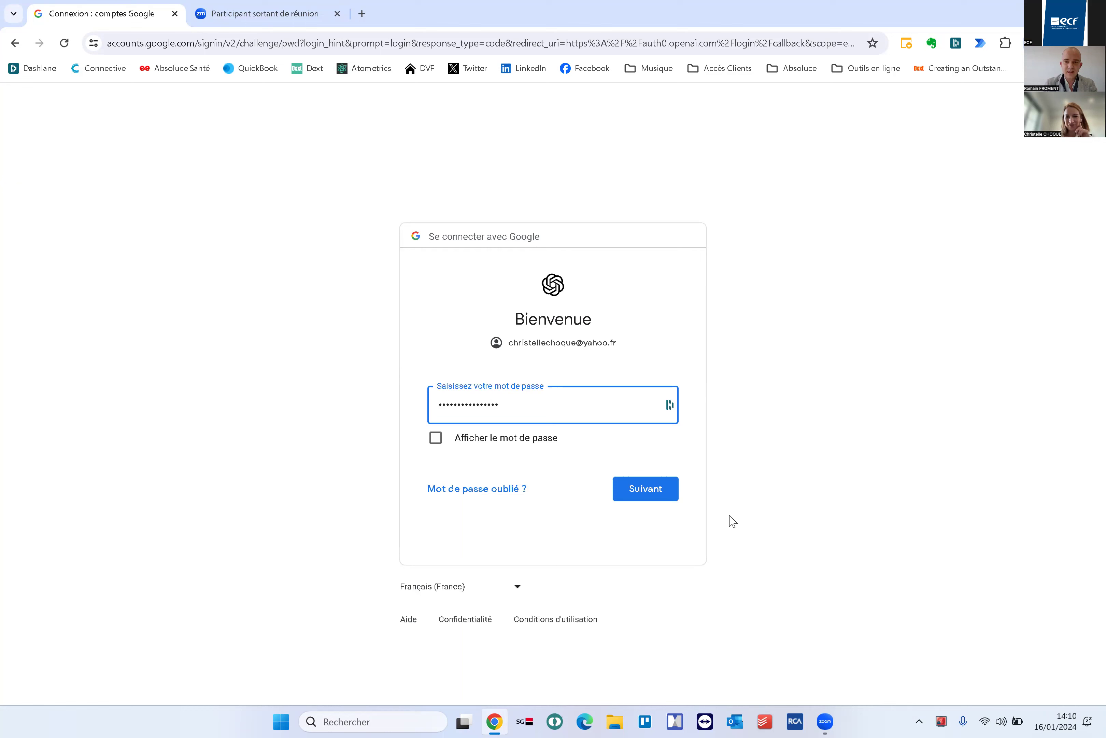
left_click(656, 497)
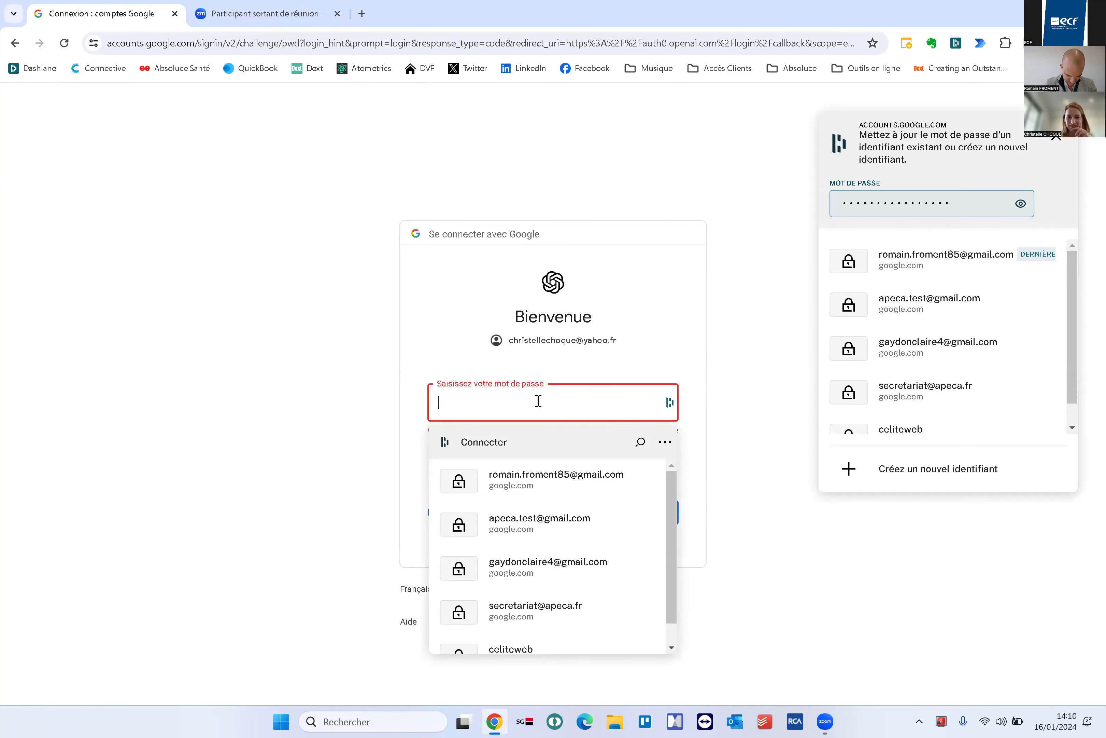
type("••••")
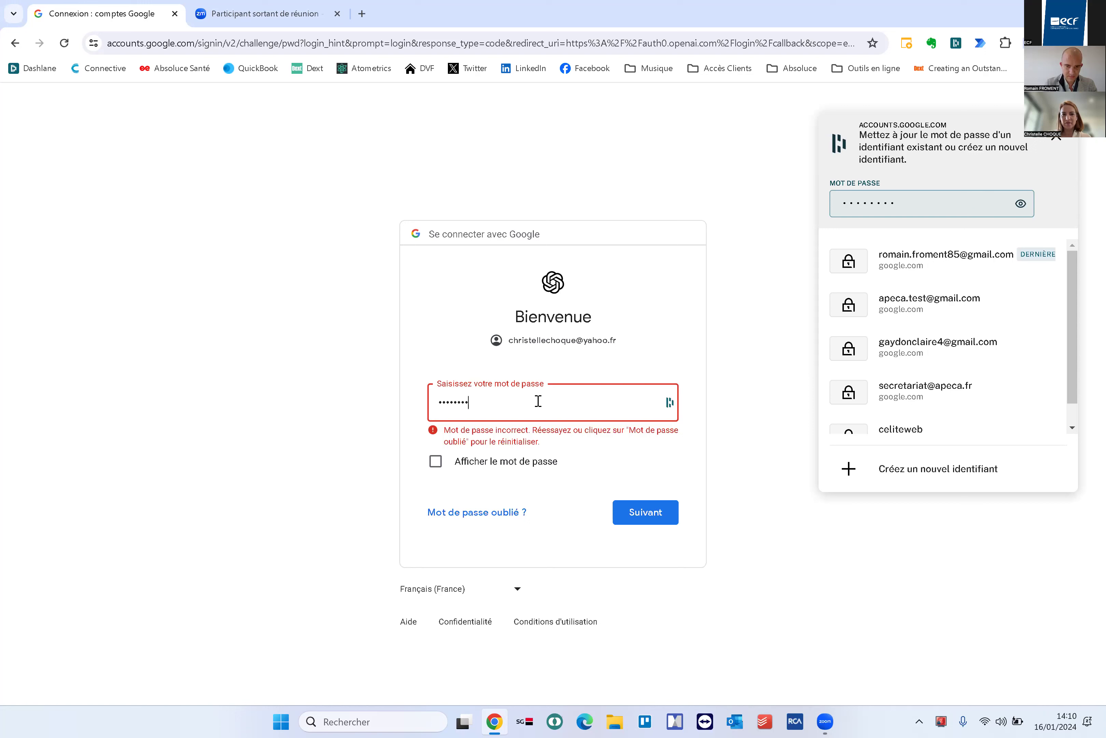
key("BackSpace")
key("BackSpace")
key("BackSpace")
key("BackSpace")
key("BackSpace")
key("BackSpace")
key("BackSpace")
key("BackSpace")
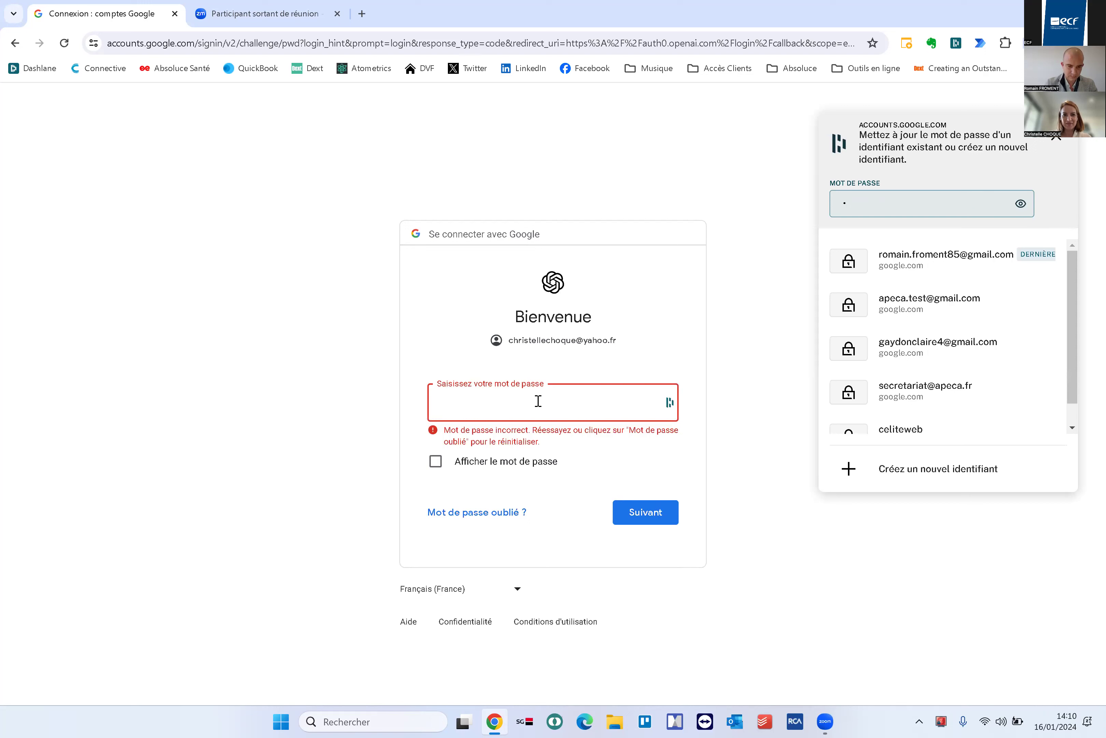
type("••")
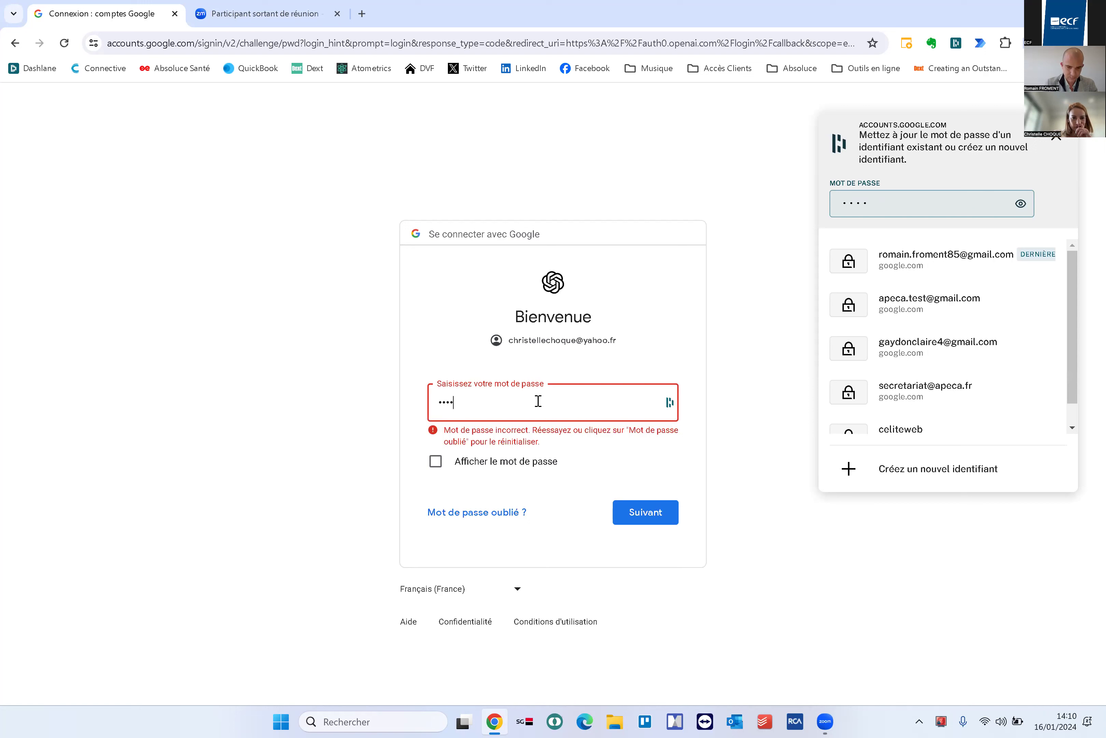
type("••")
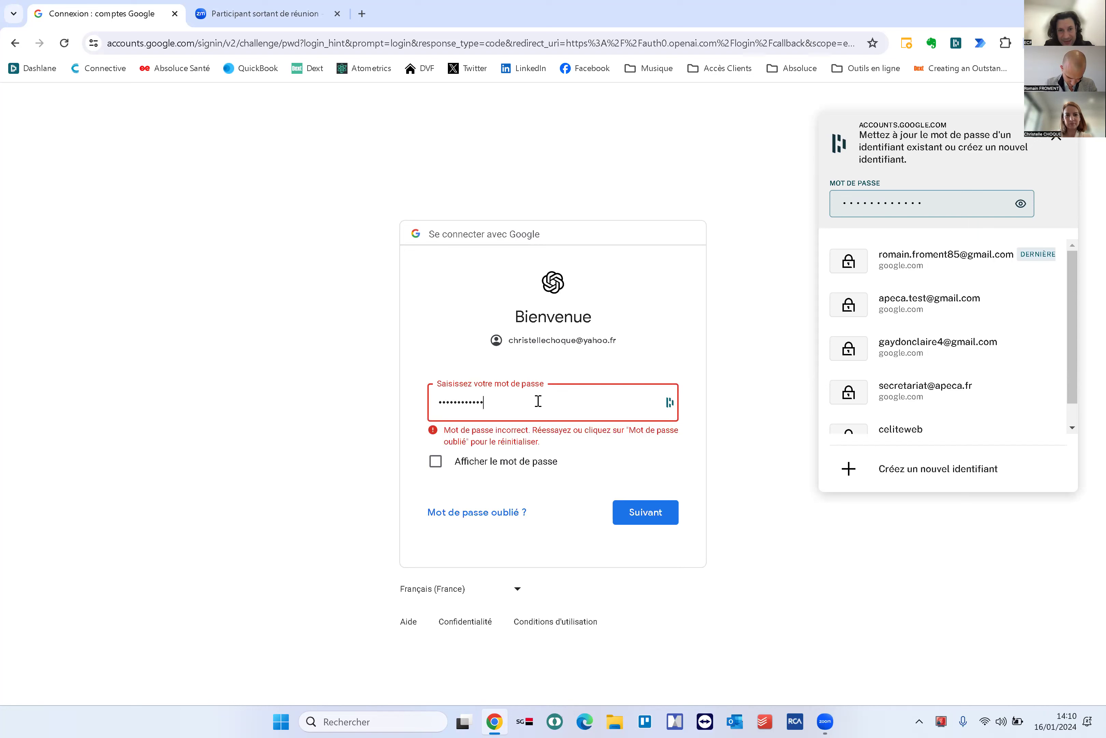
type("••••")
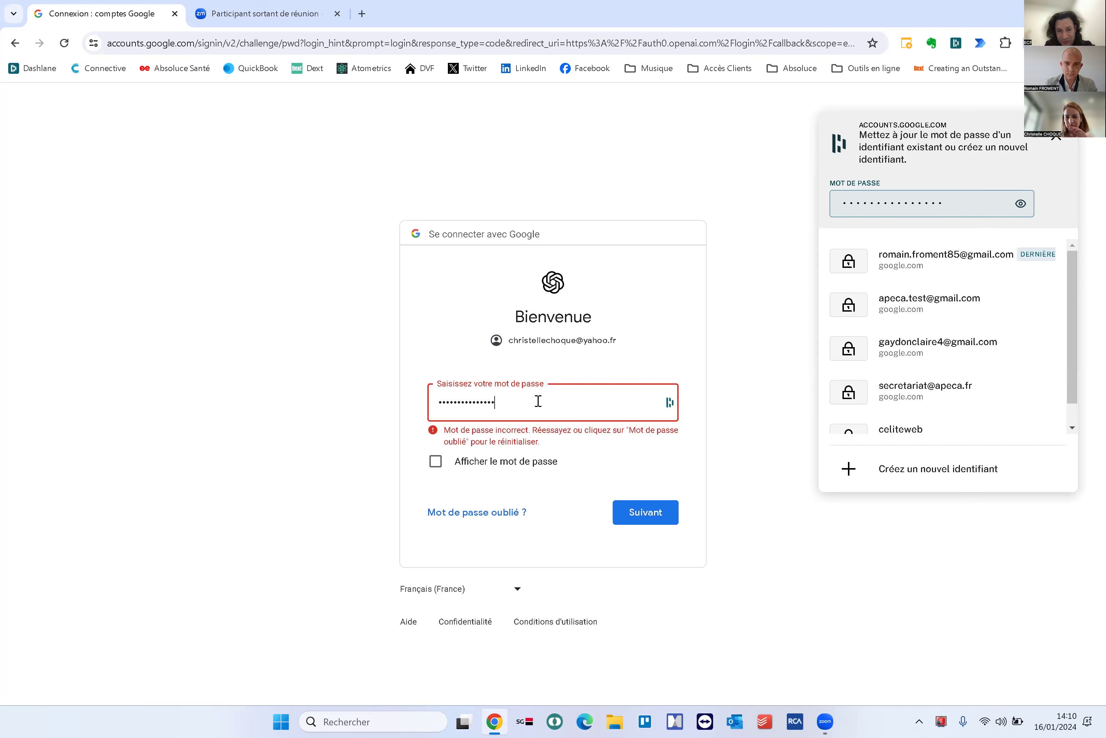
left_click(631, 511)
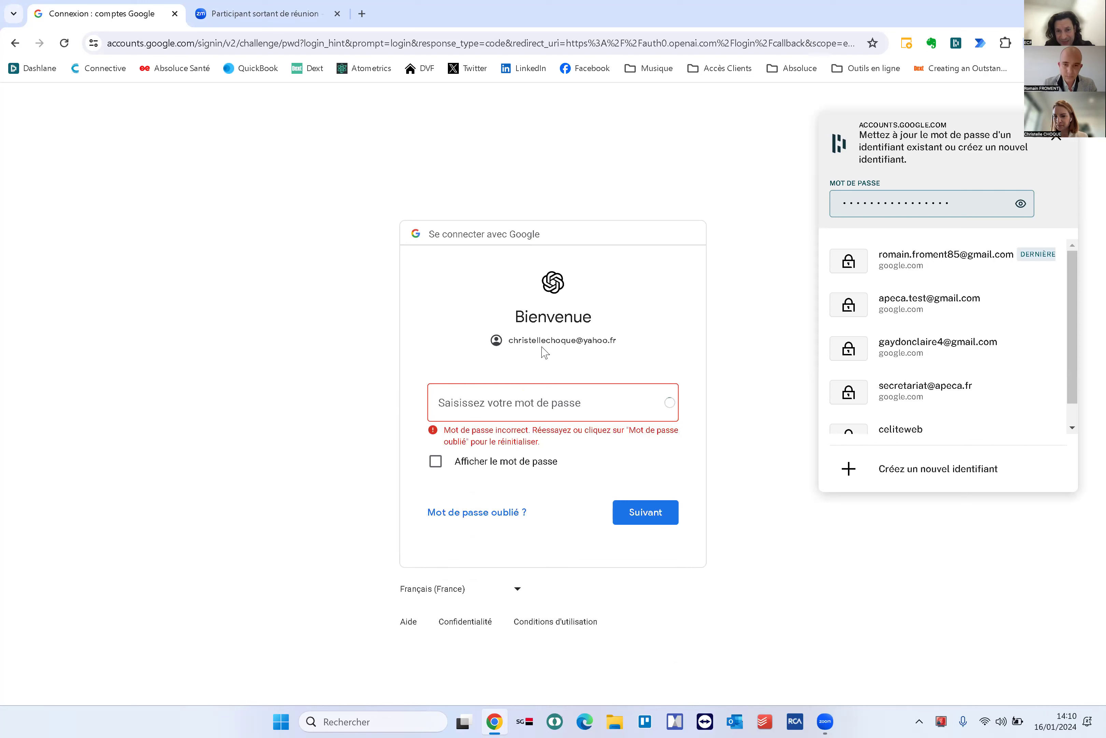
left_click(530, 403)
type("a")
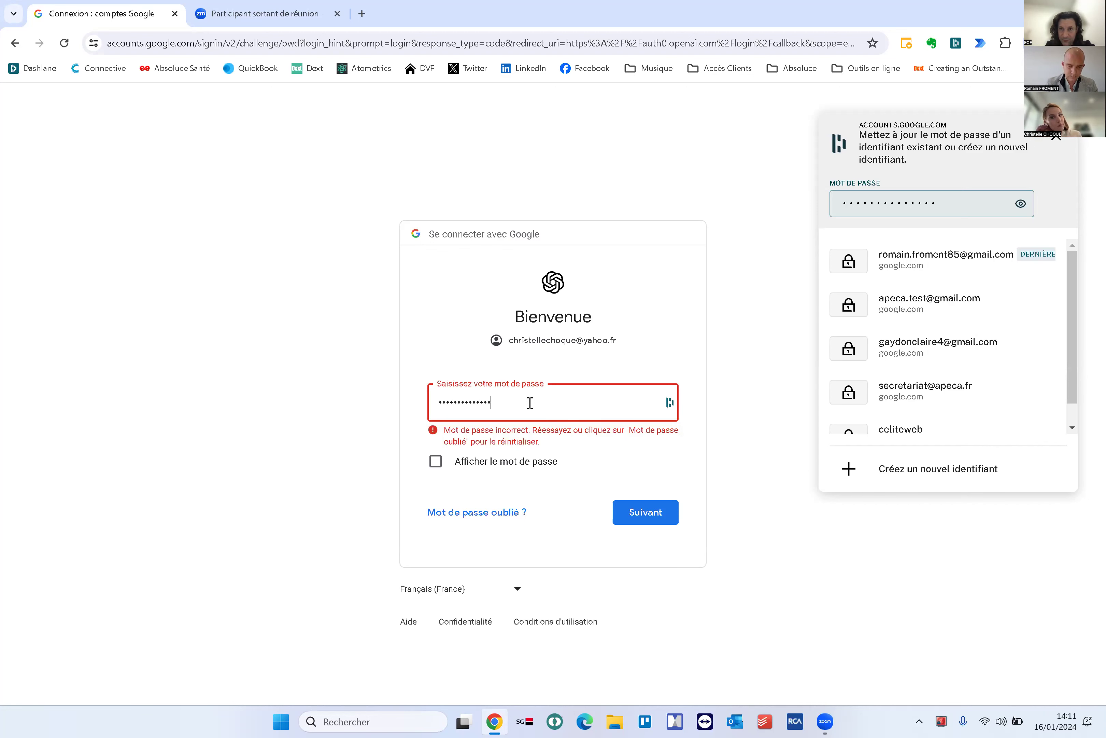
left_click(636, 505)
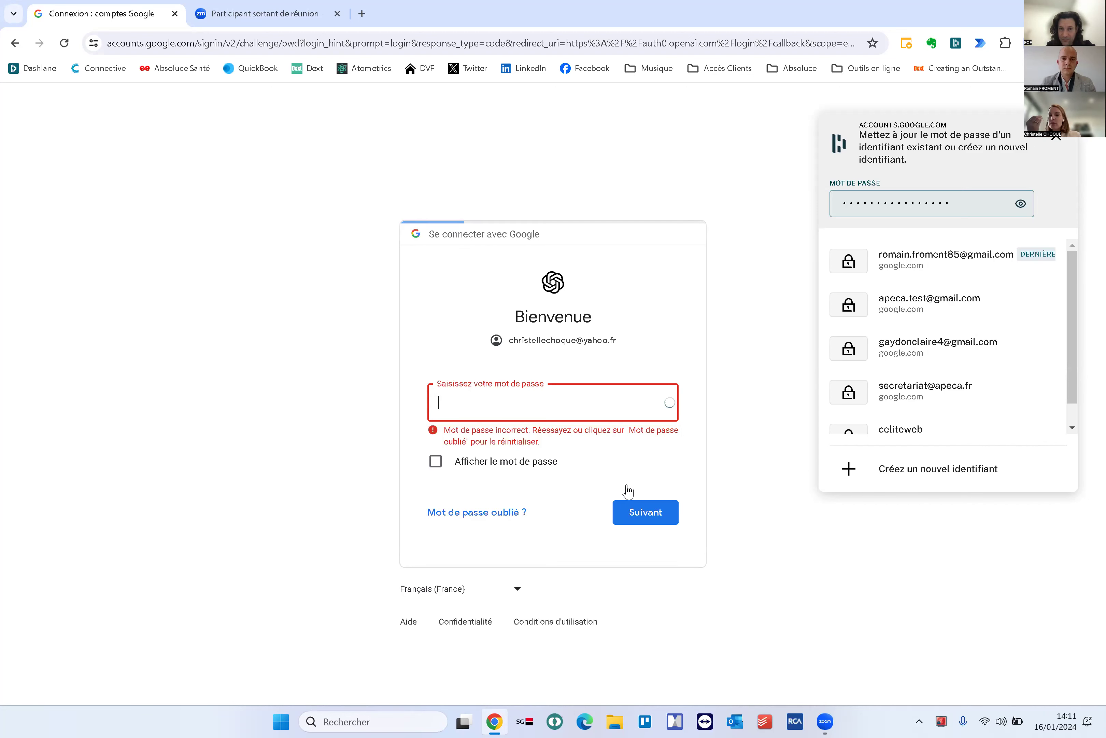
left_click(312, 399)
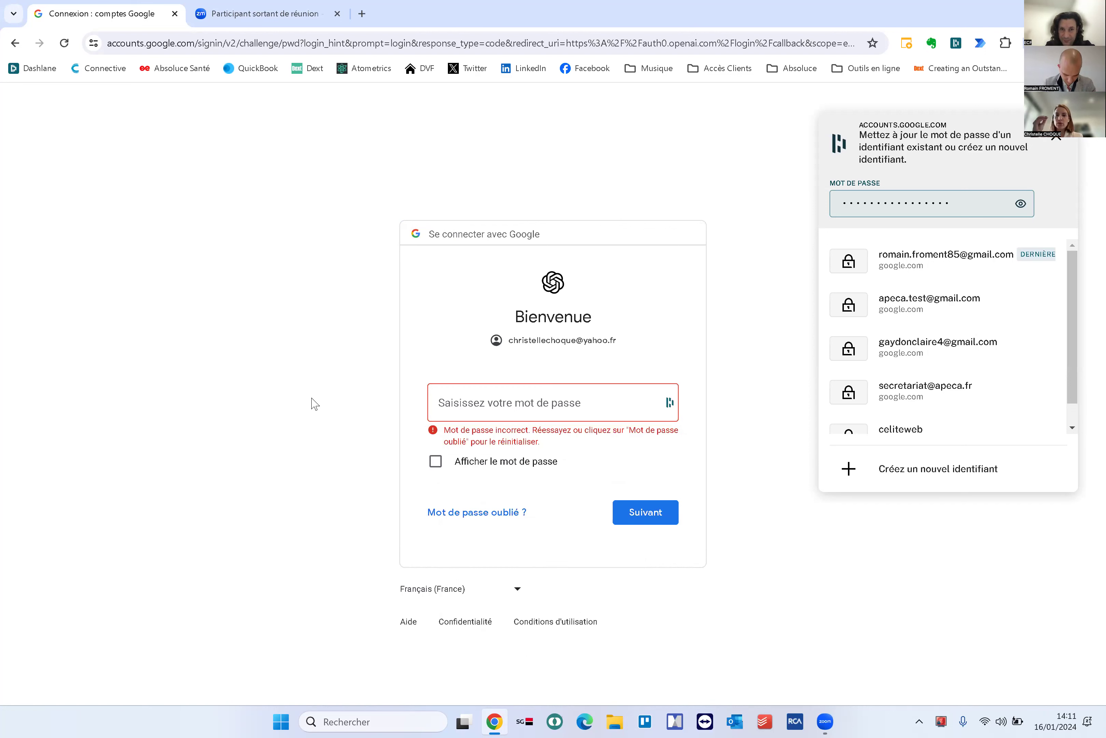
Open ChatGPT in a new tab and log in with the saved work account e-mail and password
left_click(362, 14)
type("chat.openai.com")
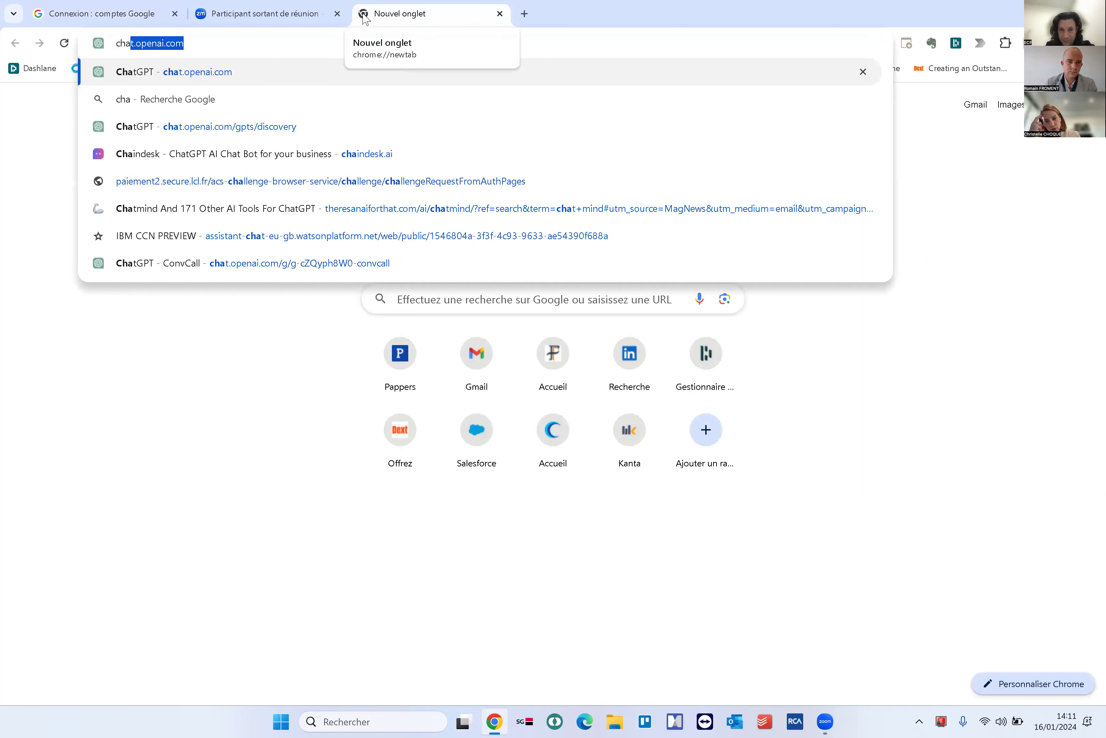
key("Return")
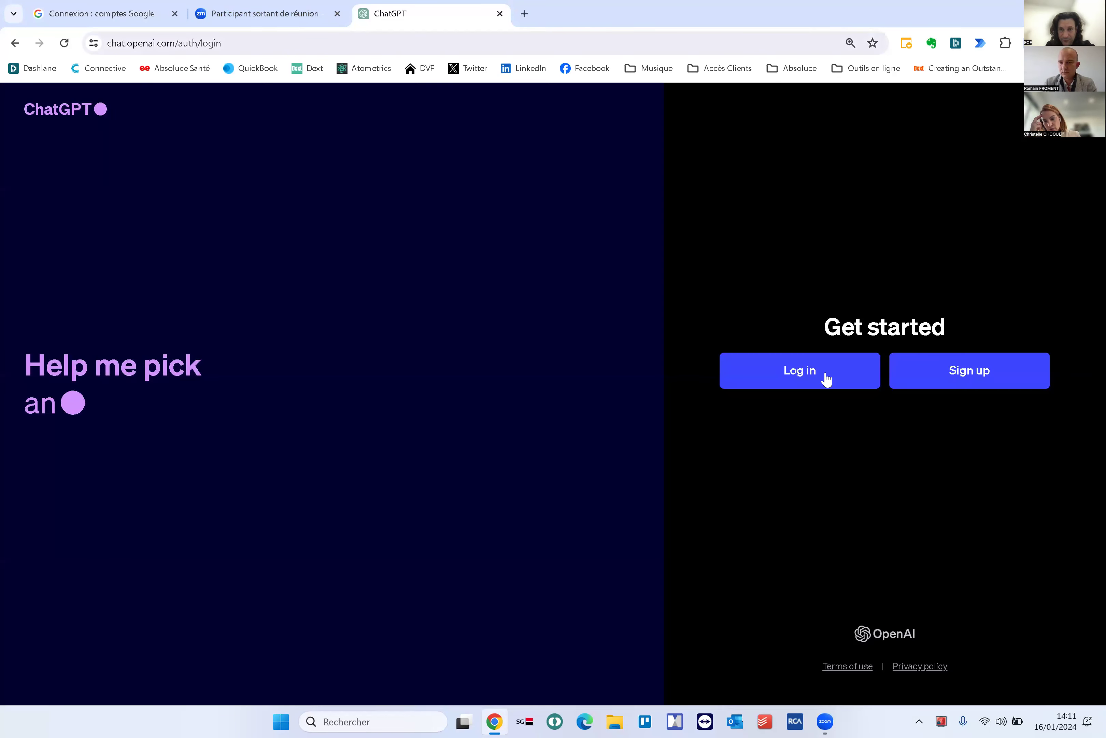
left_click(811, 367)
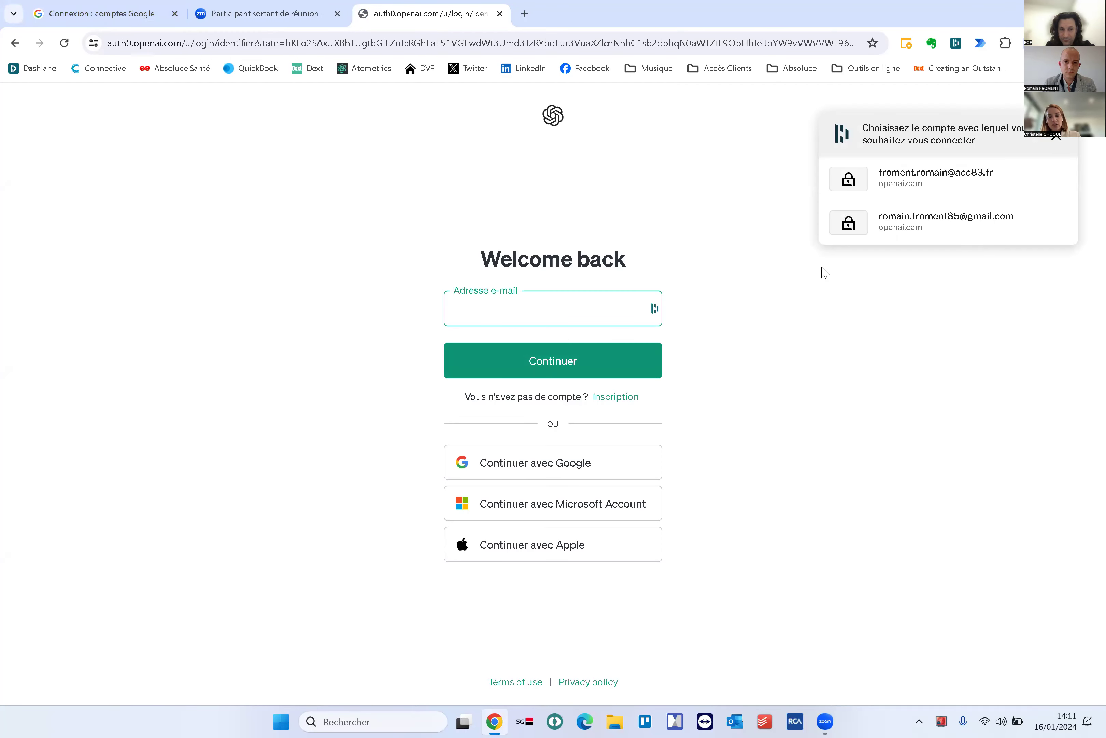
left_click(903, 185)
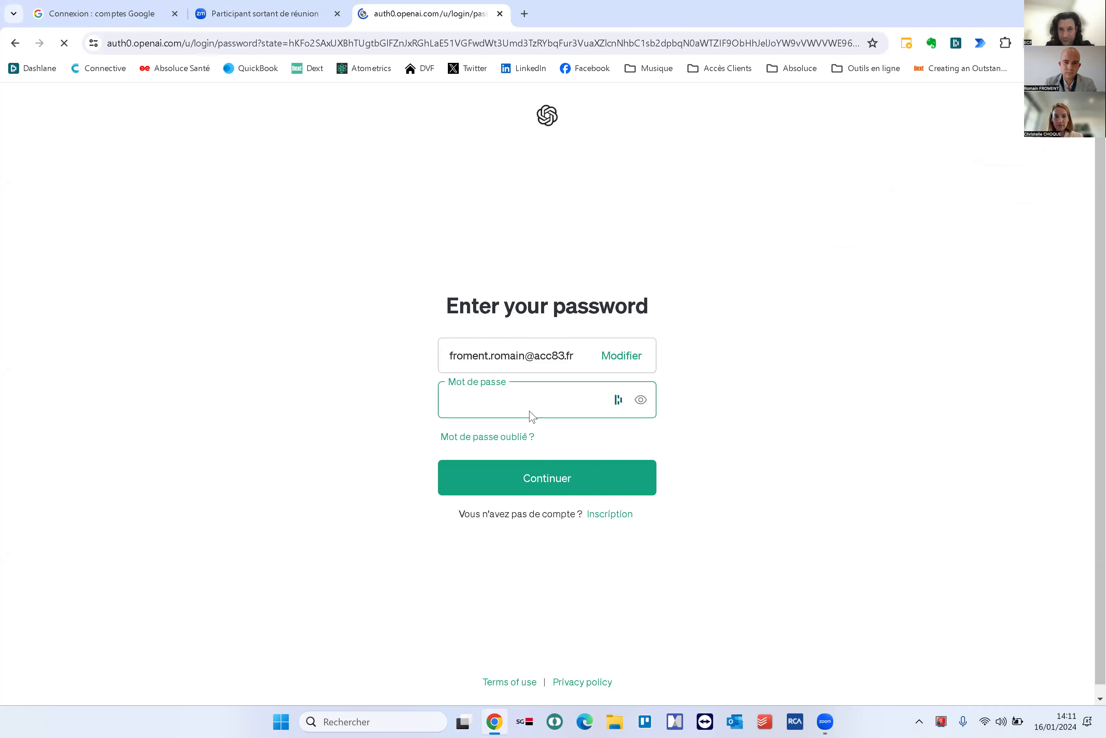
left_click(539, 478)
left_click(559, 488)
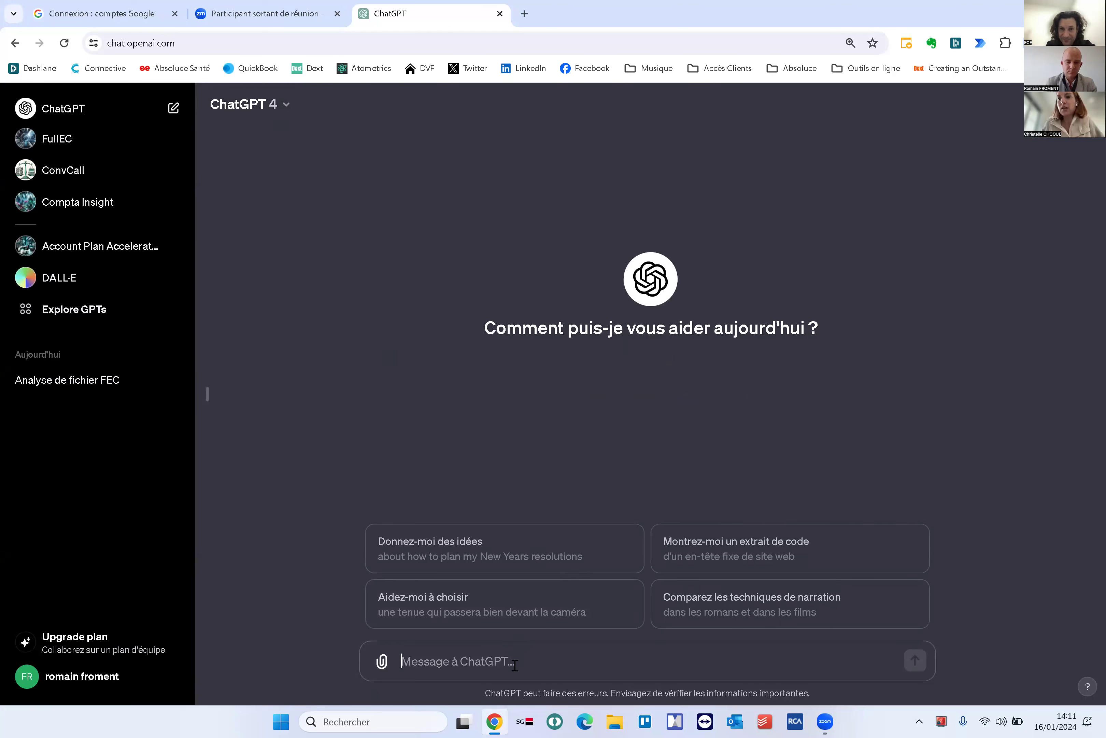
Attach 2023.xlsx and request, as an accountant, an Excel pivot table of 2023 expense accounts
type("tu")
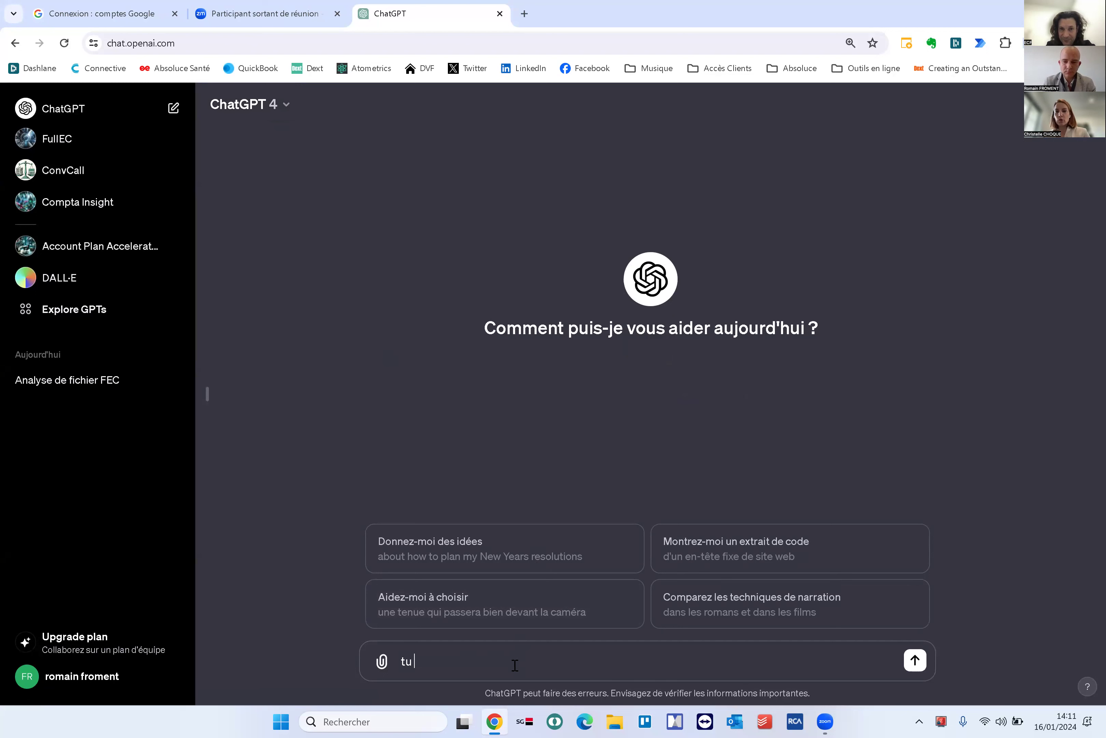
key("BackSpace")
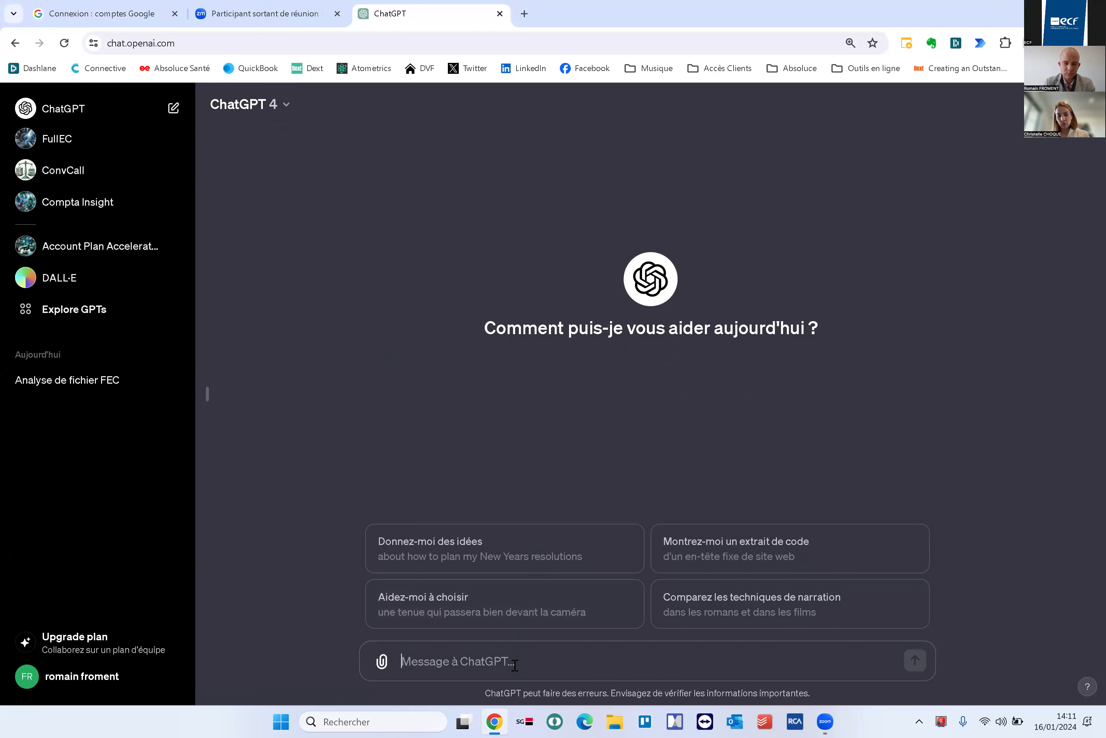
left_click(382, 661)
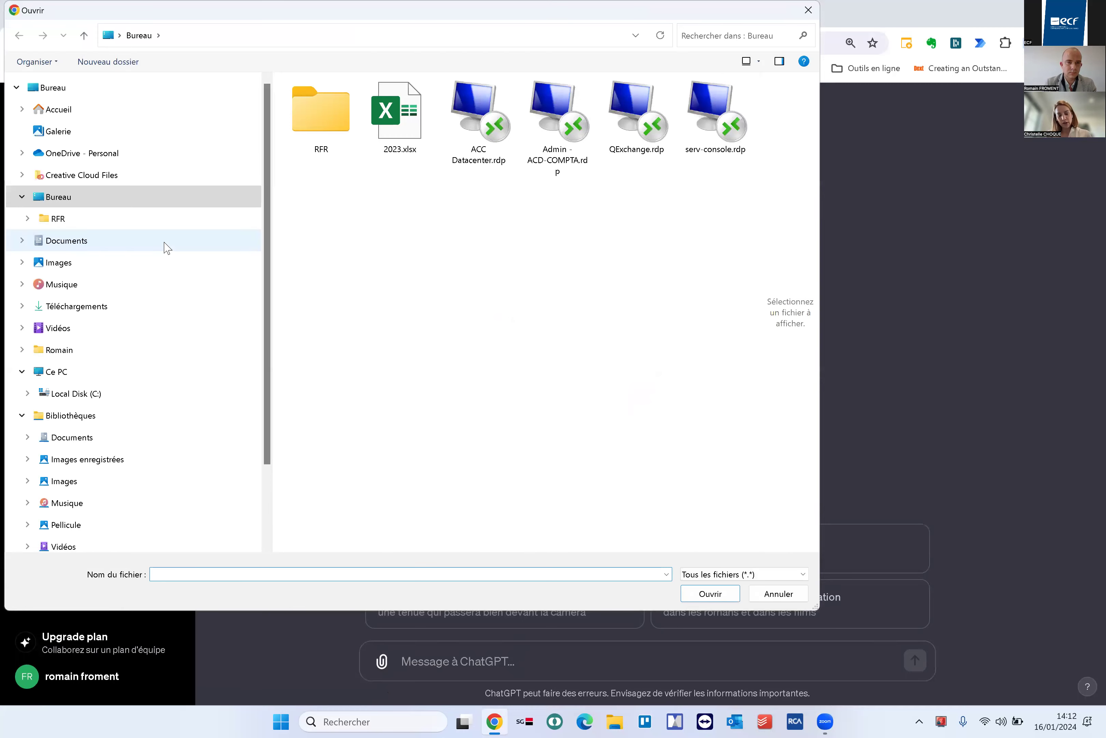
left_click(709, 594)
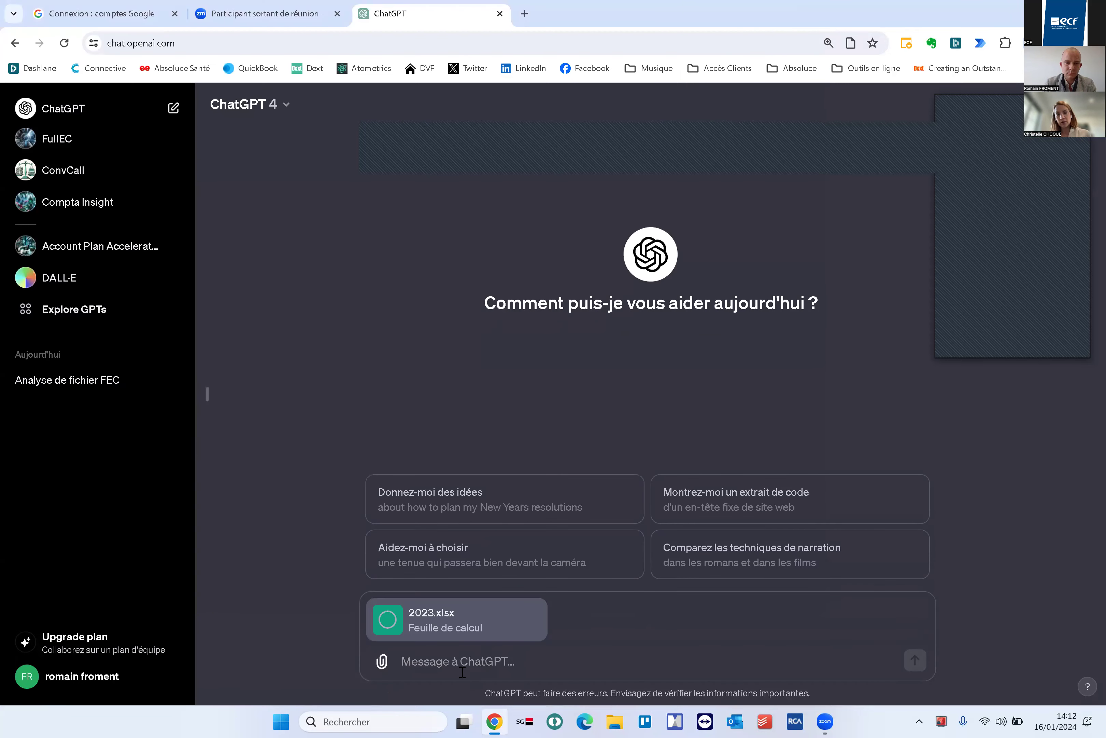
type("ci joint")
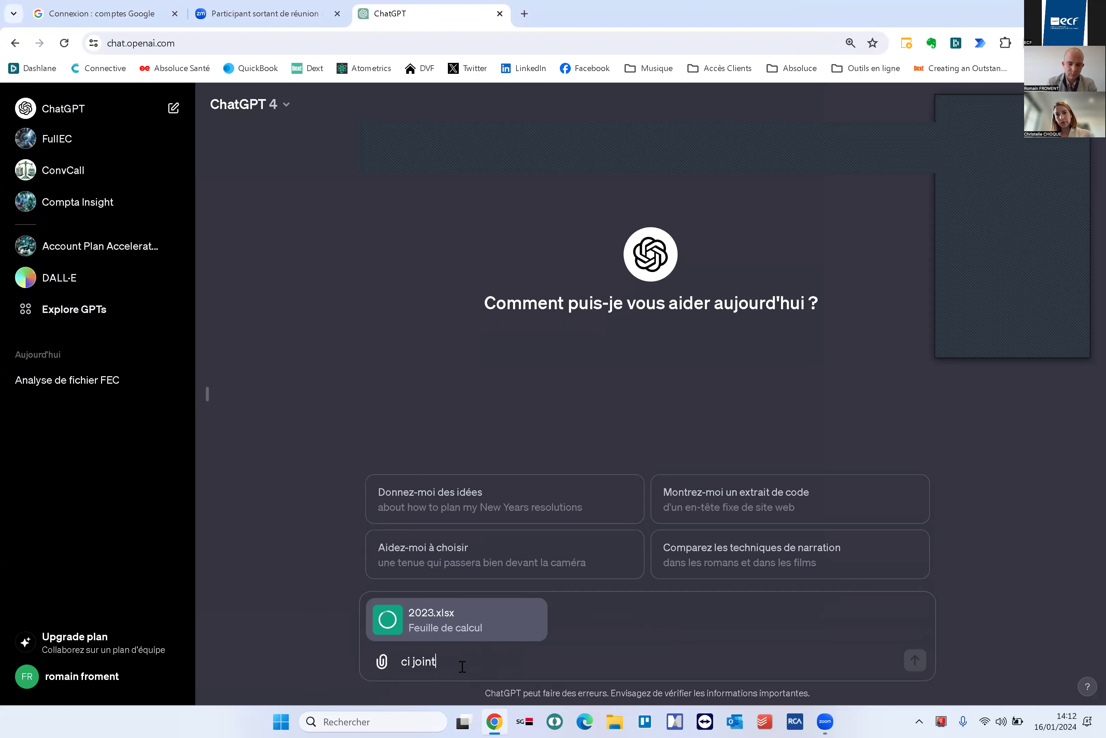
type(" le fichier fec de mon client, je suis")
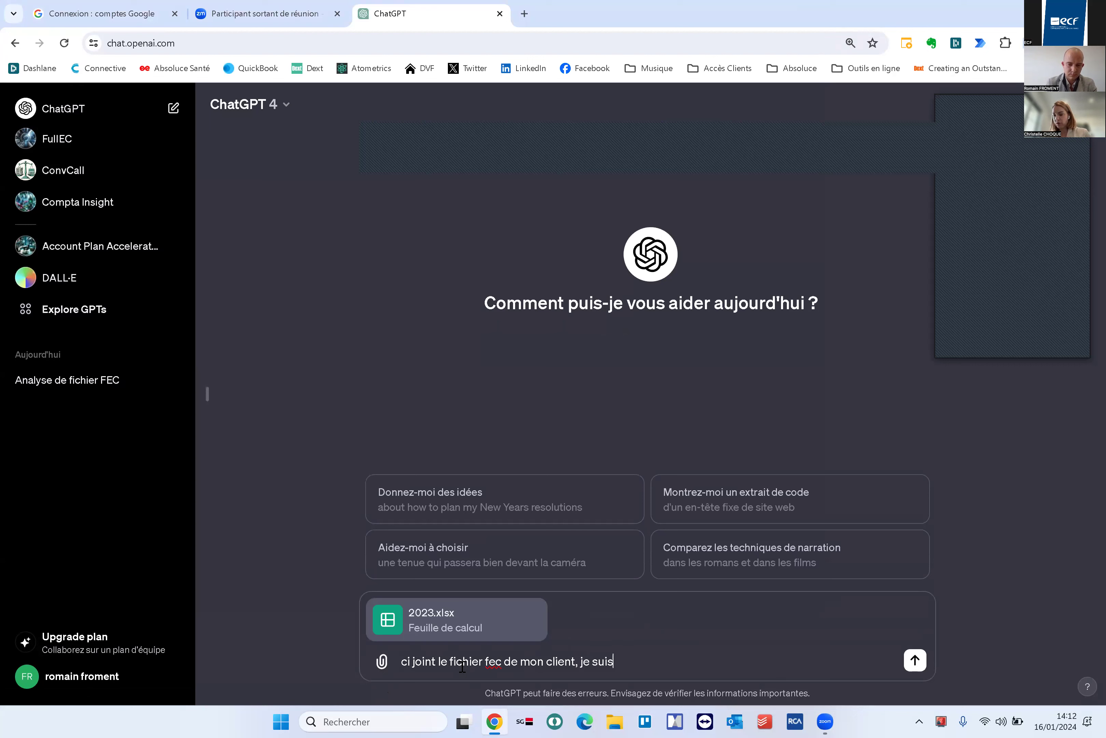
type(" expert-comptab")
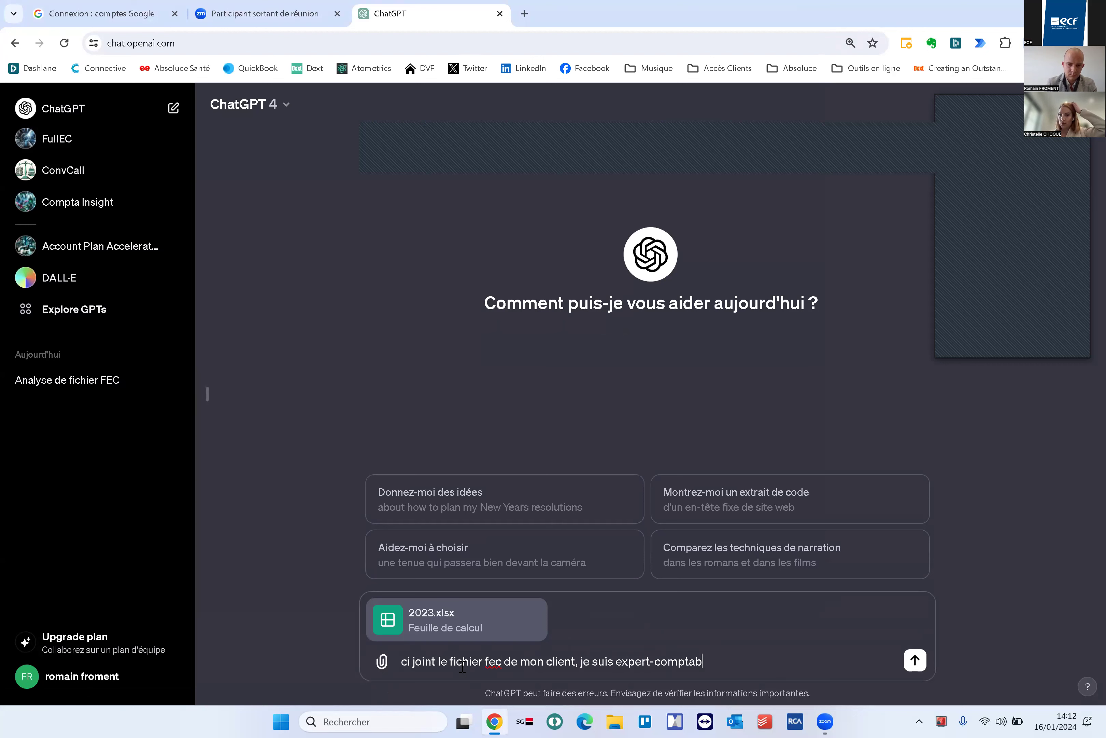
type("le, Je souhaite que")
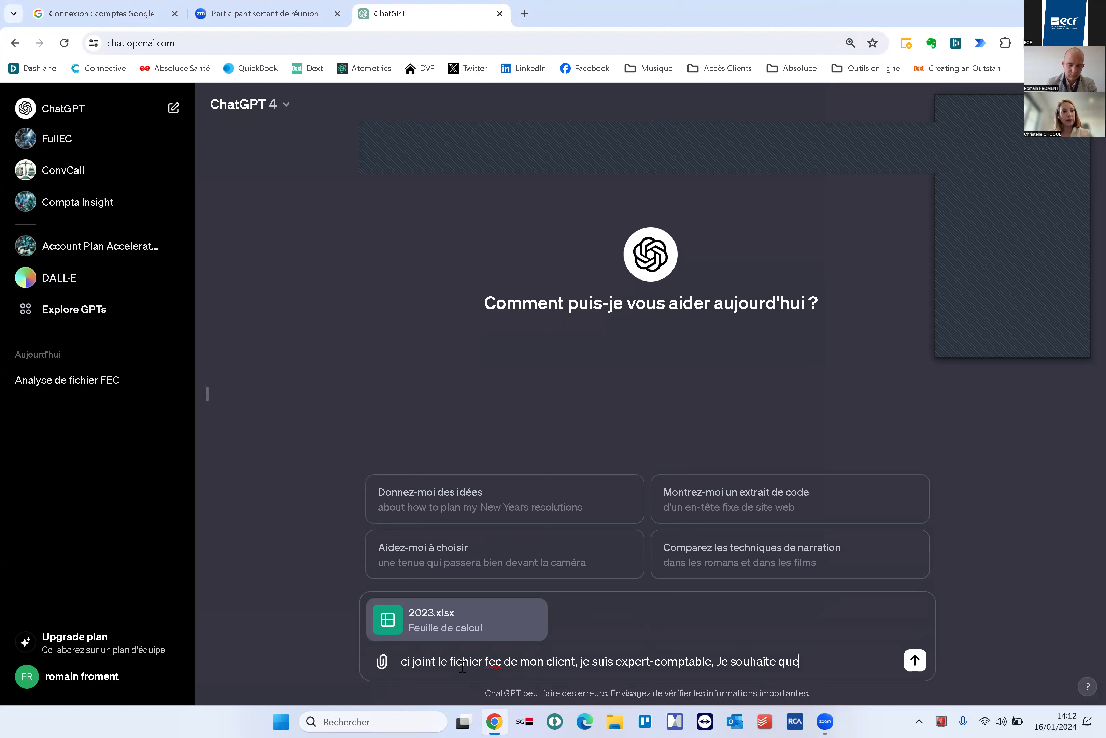
type(" tu ma fass")
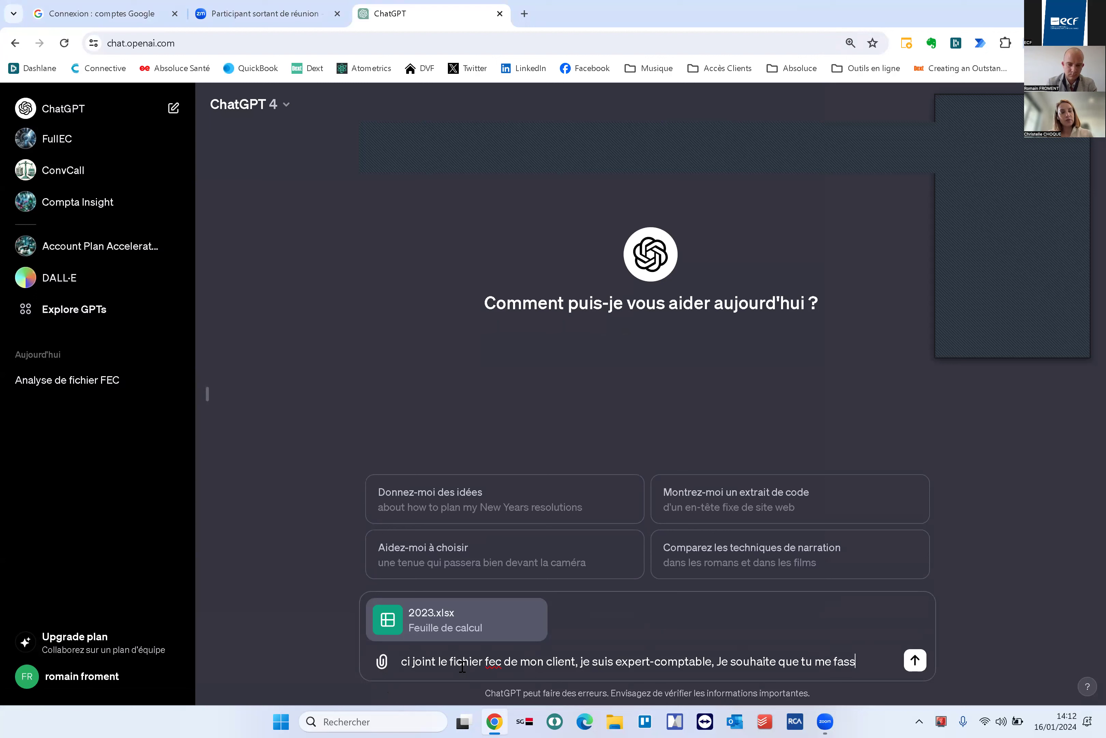
type("es un fichier excel avec")
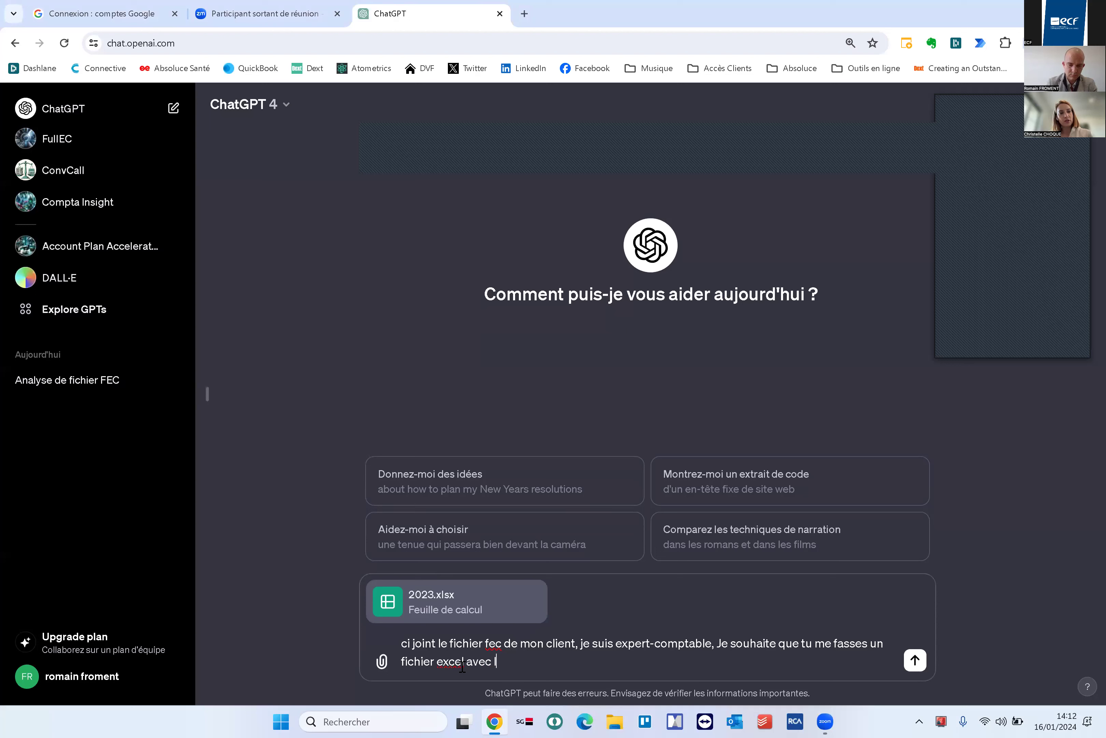
type(" un TCD des")
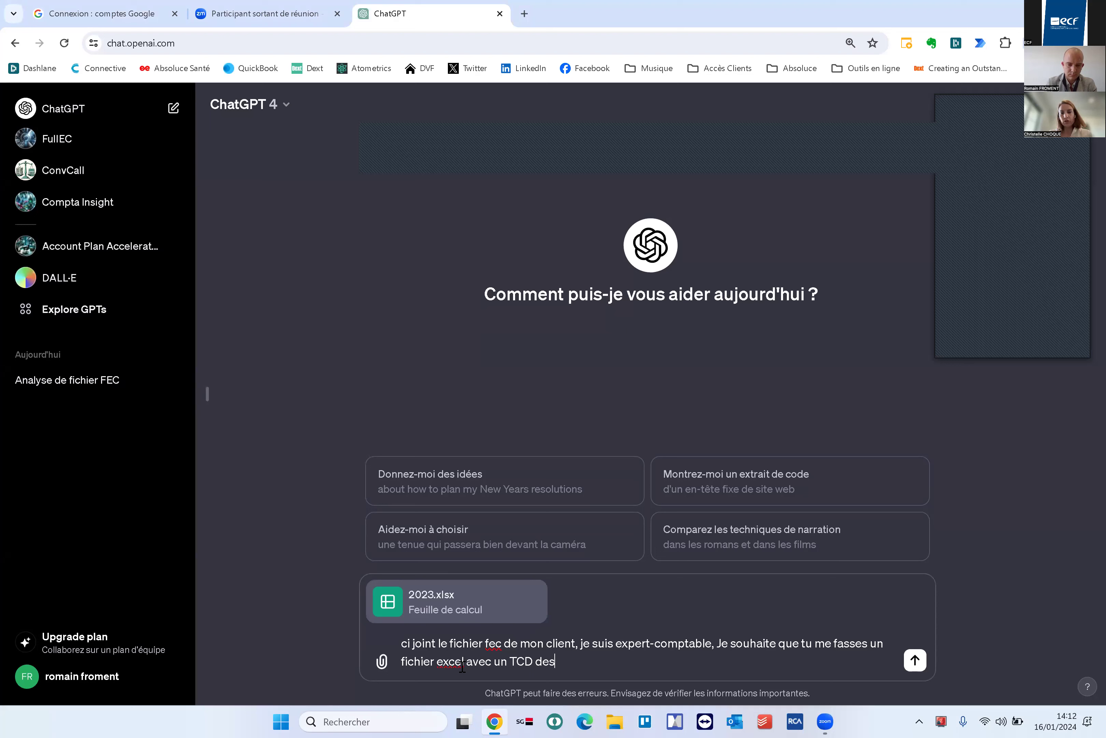
type(" comp")
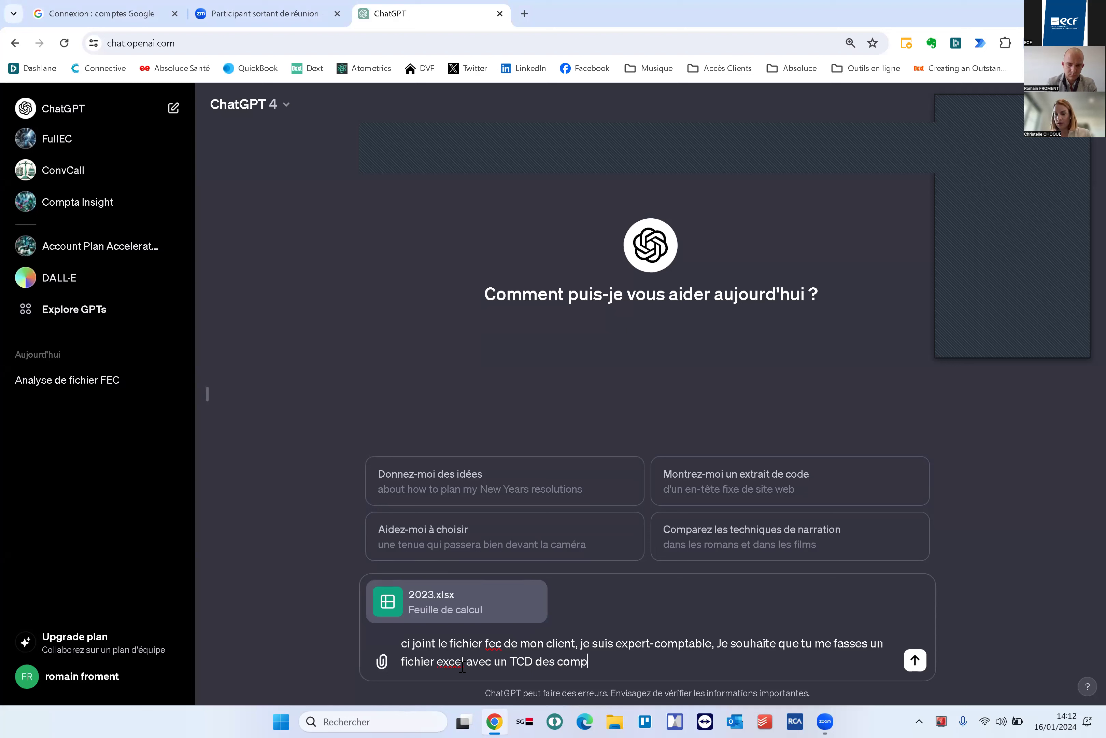
type("te de charge sur l'année 2023.")
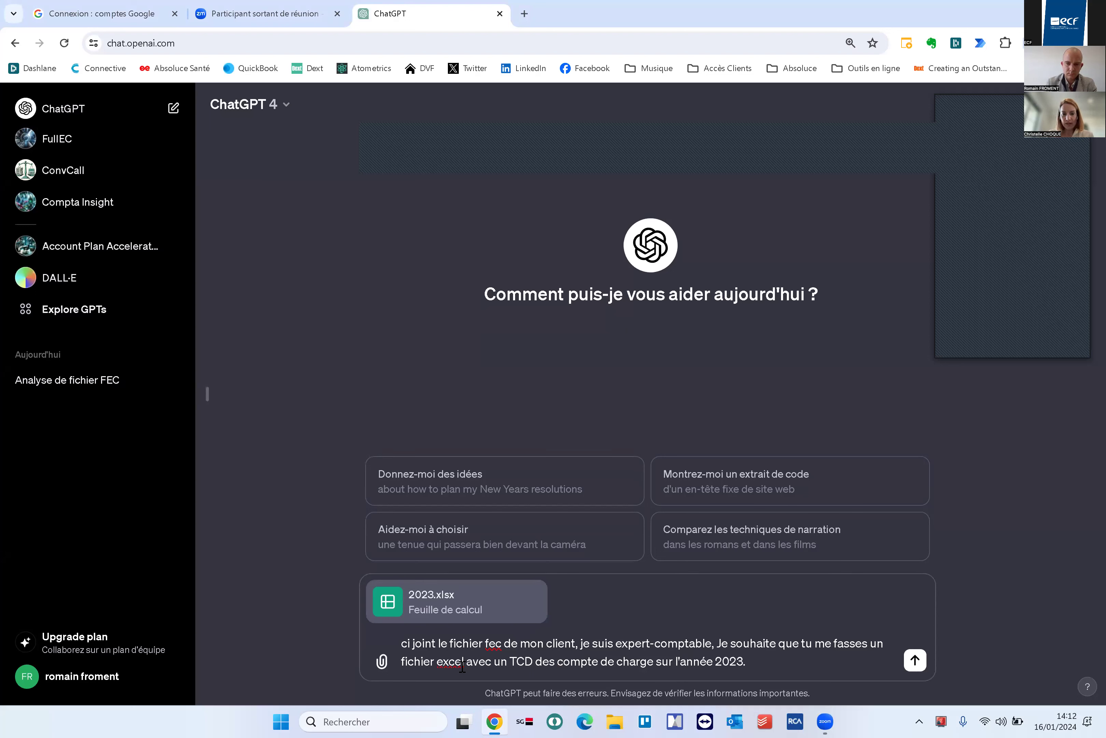
key("Return")
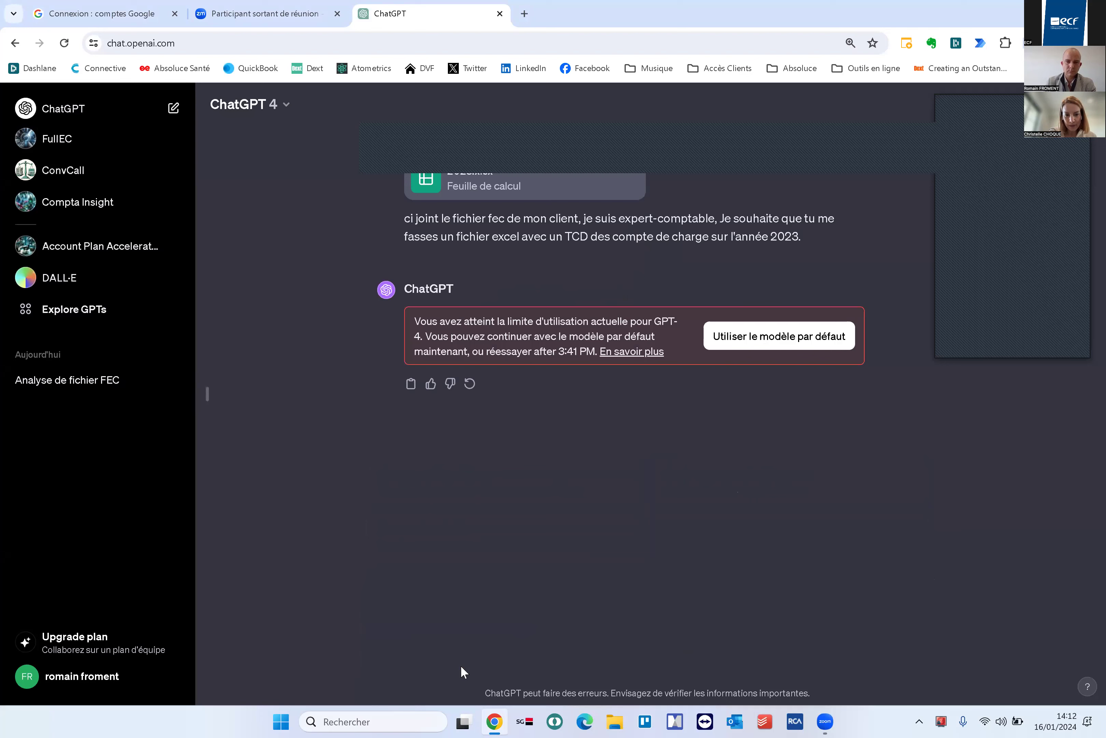
Check the usage-limit information, the settings and the available subscription plans
left_click(645, 354)
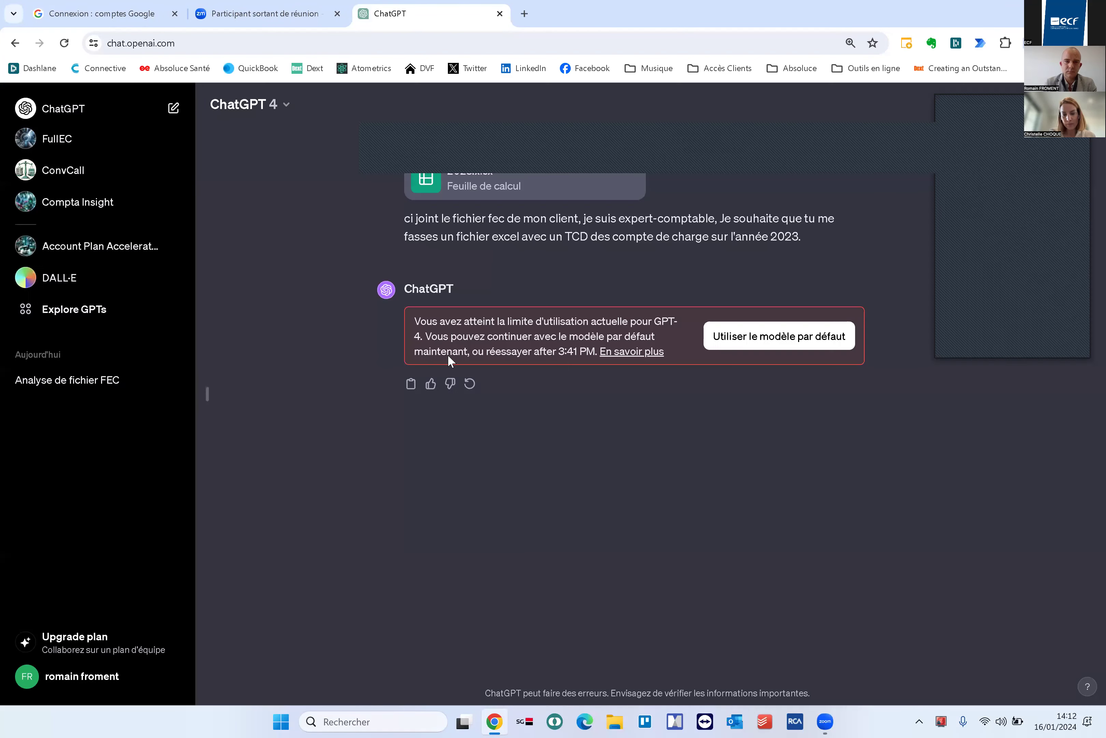
left_click(662, 14)
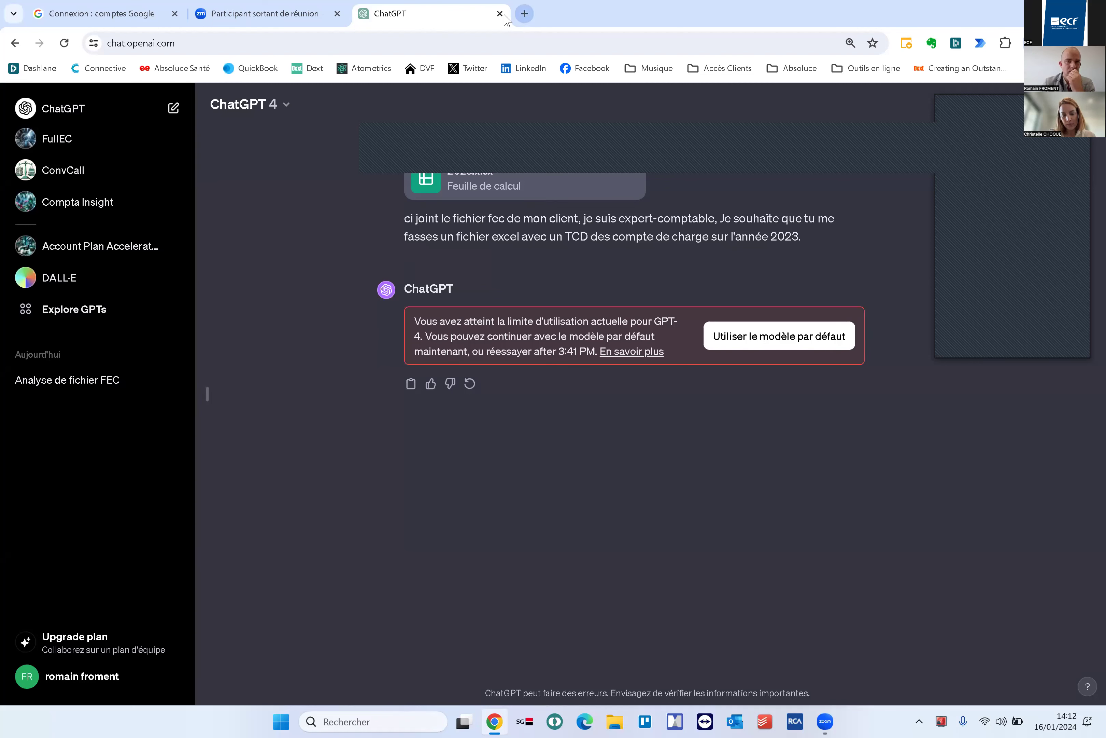
left_click(88, 685)
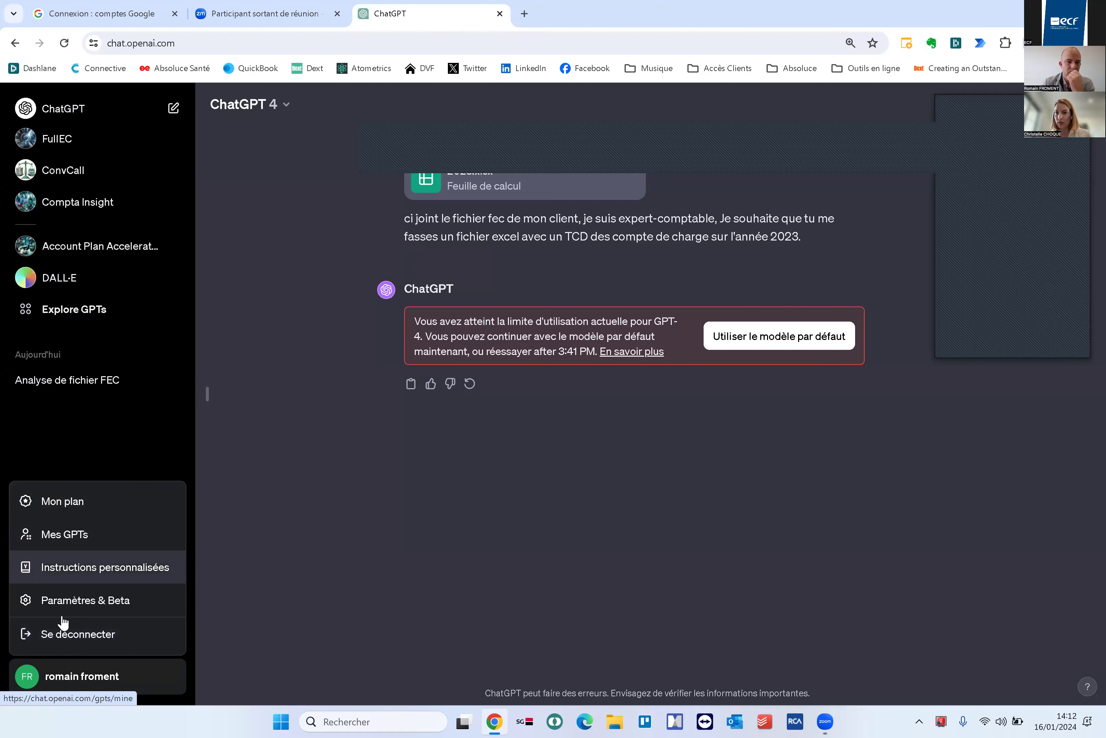
left_click(155, 604)
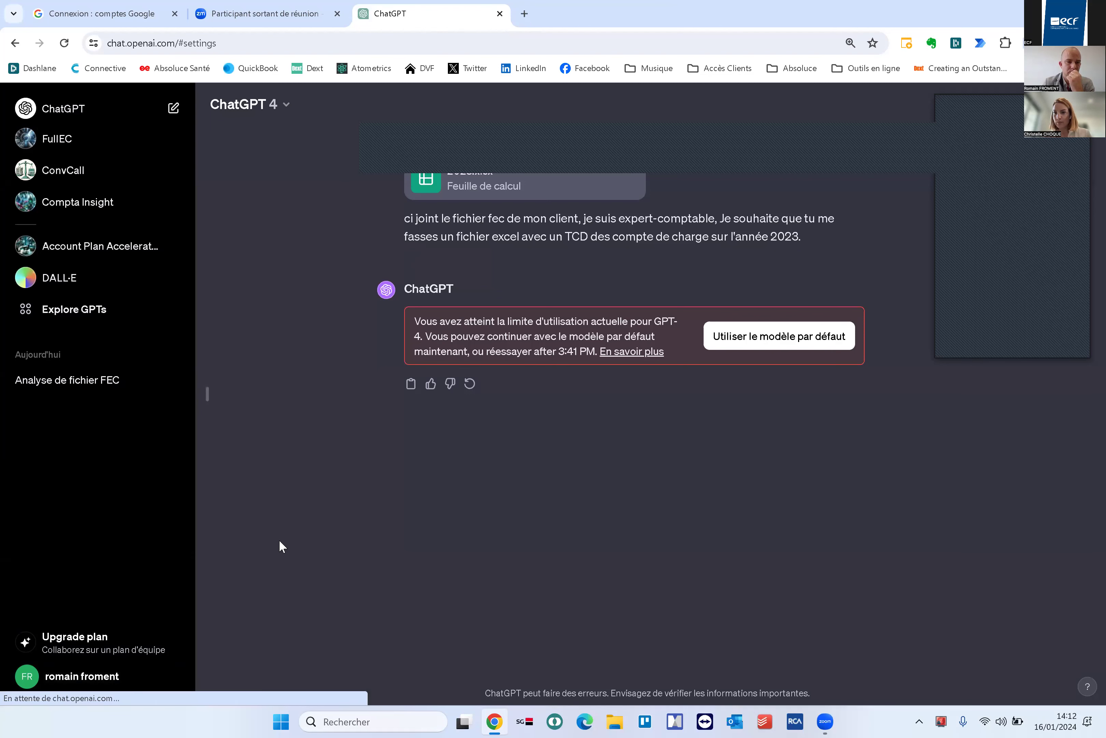
left_click(783, 250)
left_click(40, 683)
left_click(62, 502)
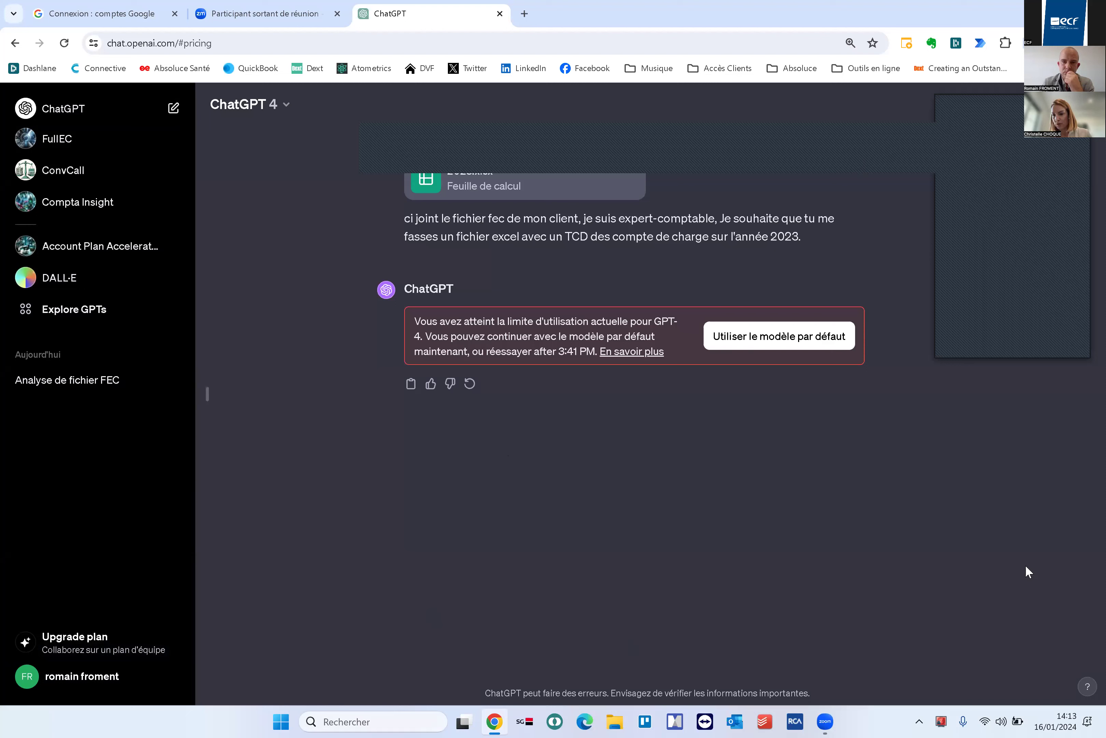
Continue on the default GPT-3.5 model and open an empty new chat
left_click(731, 336)
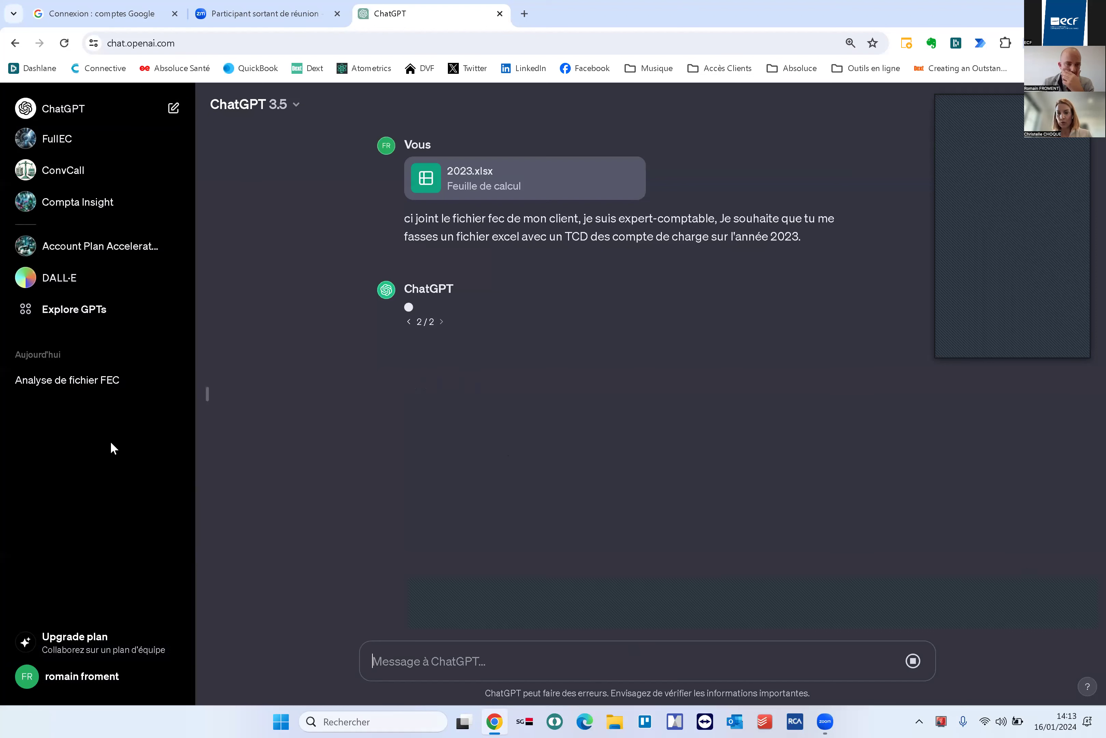
left_click(102, 640)
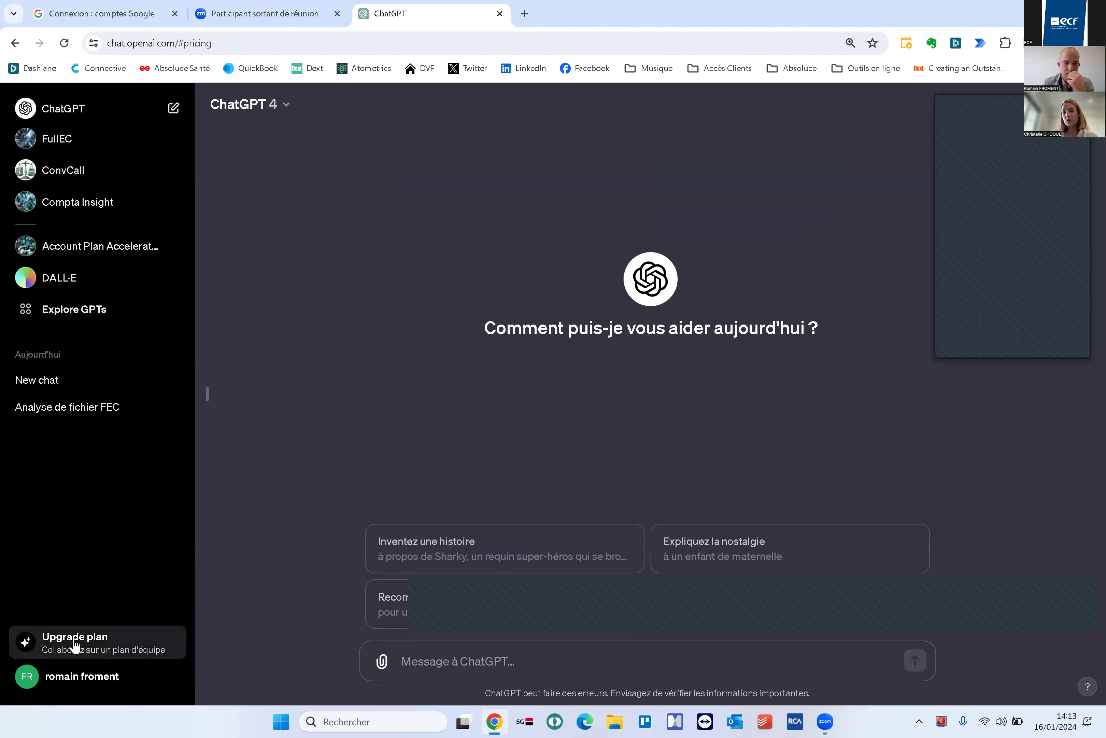
left_click(86, 686)
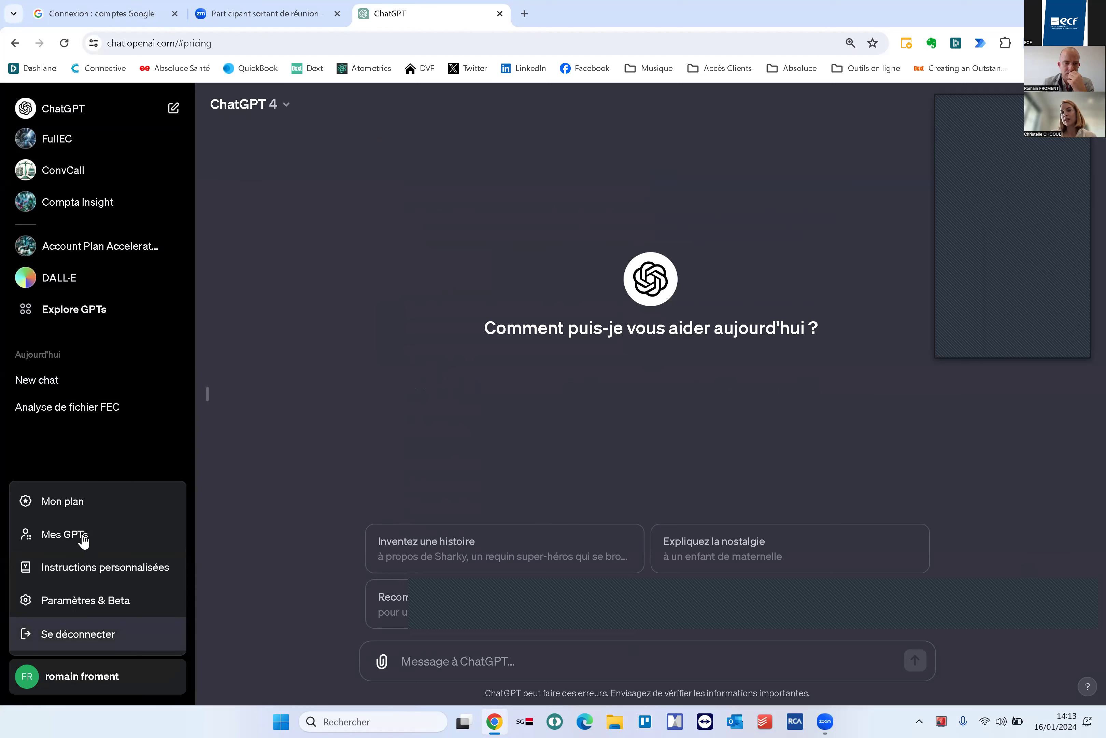
left_click(595, 285)
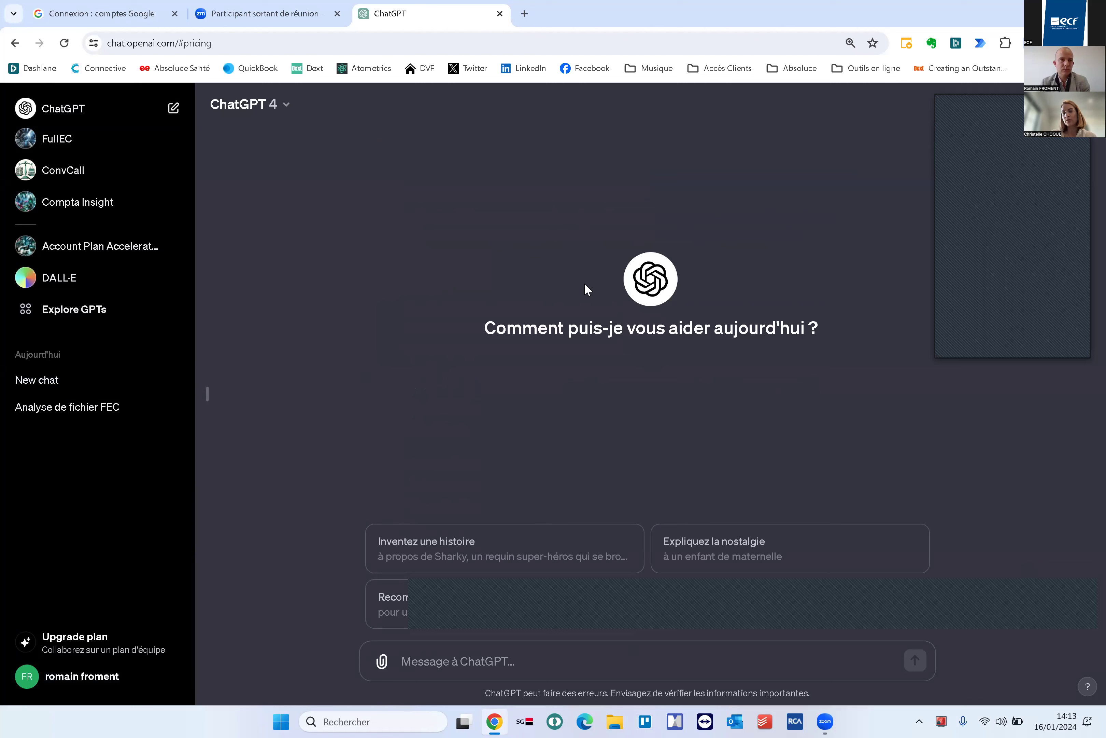
left_click(103, 685)
left_click(58, 504)
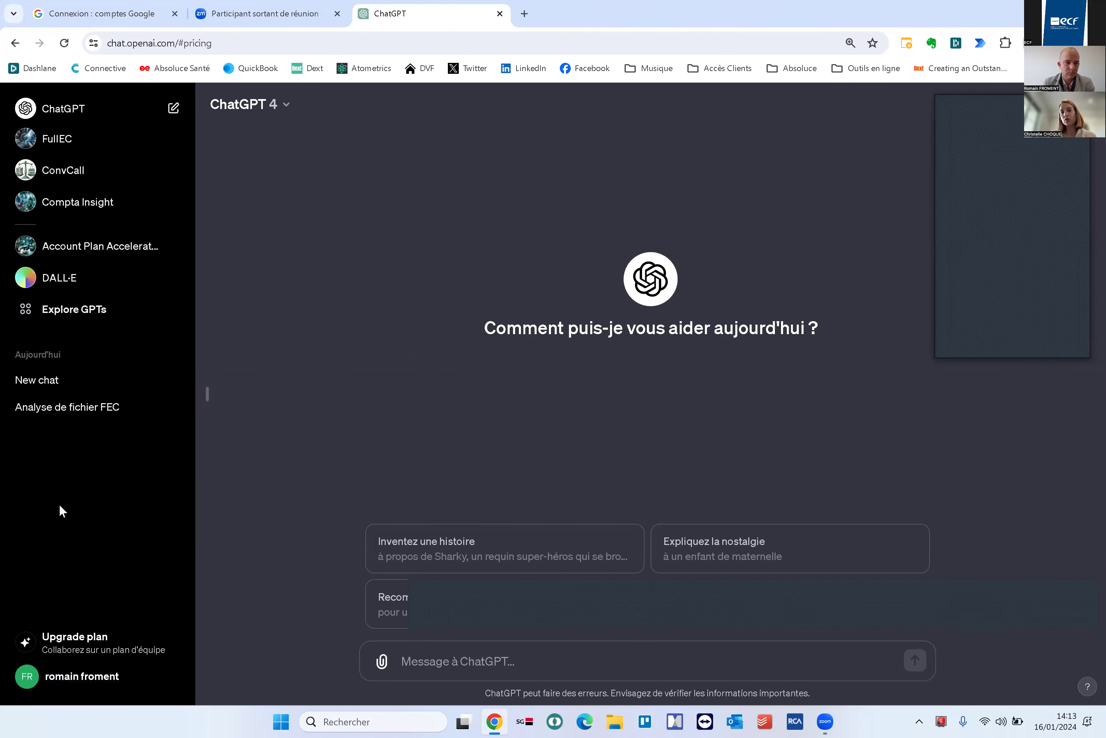
Open openai.com in a new tab, reach ChatGPT via Log in, then return to the earlier ChatGPT tab
left_click(525, 14)
type("ope")
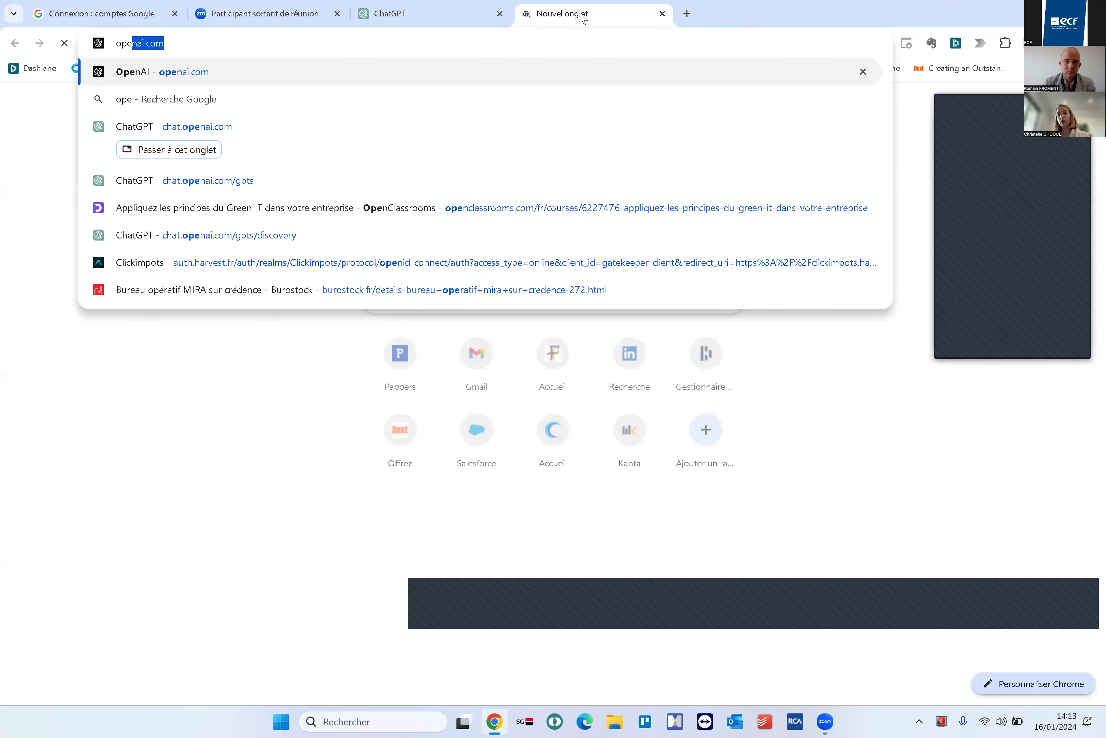
key("Return")
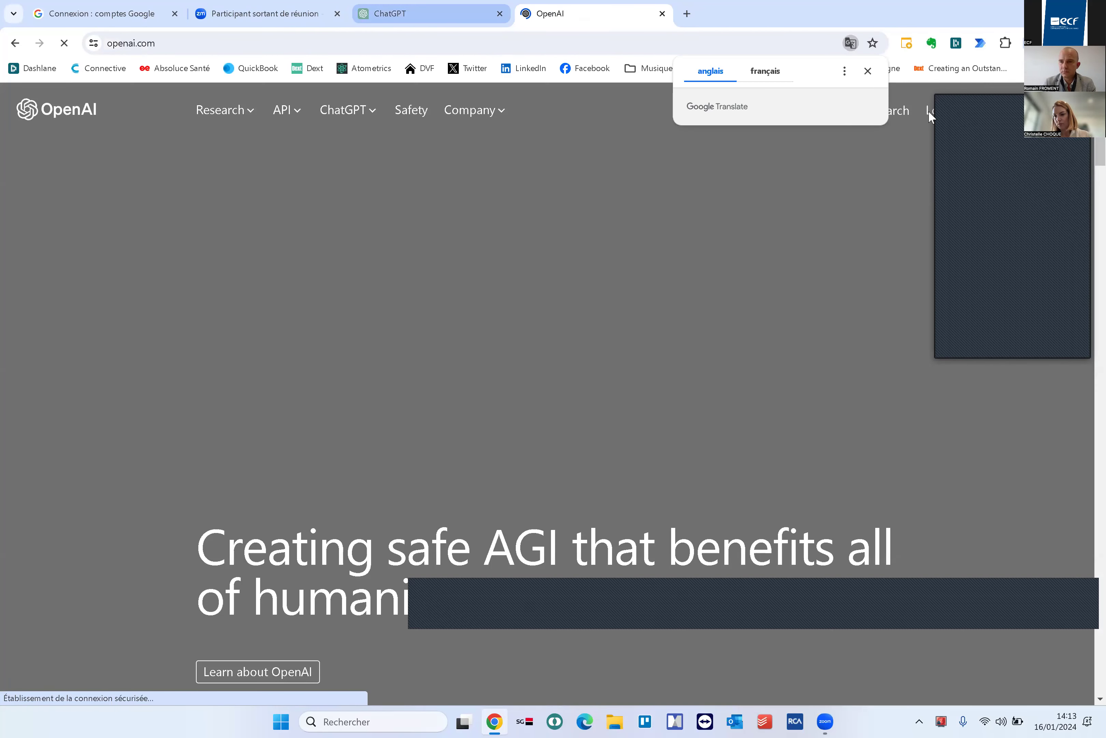
left_click(929, 111)
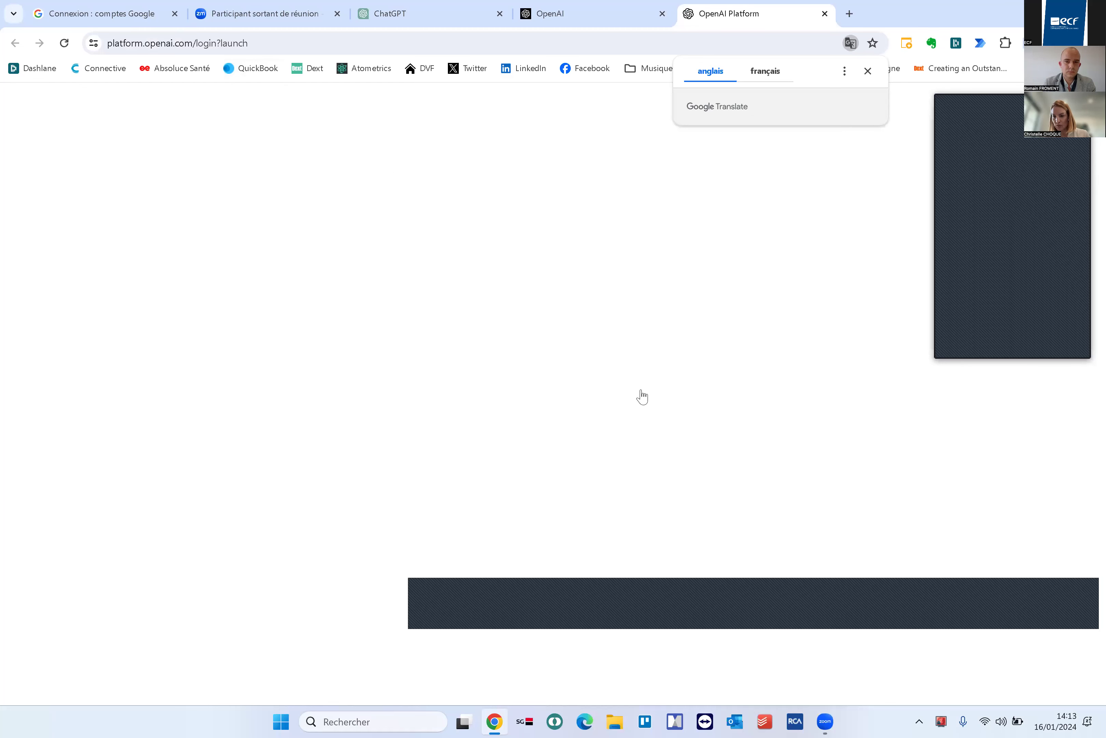
left_click(439, 377)
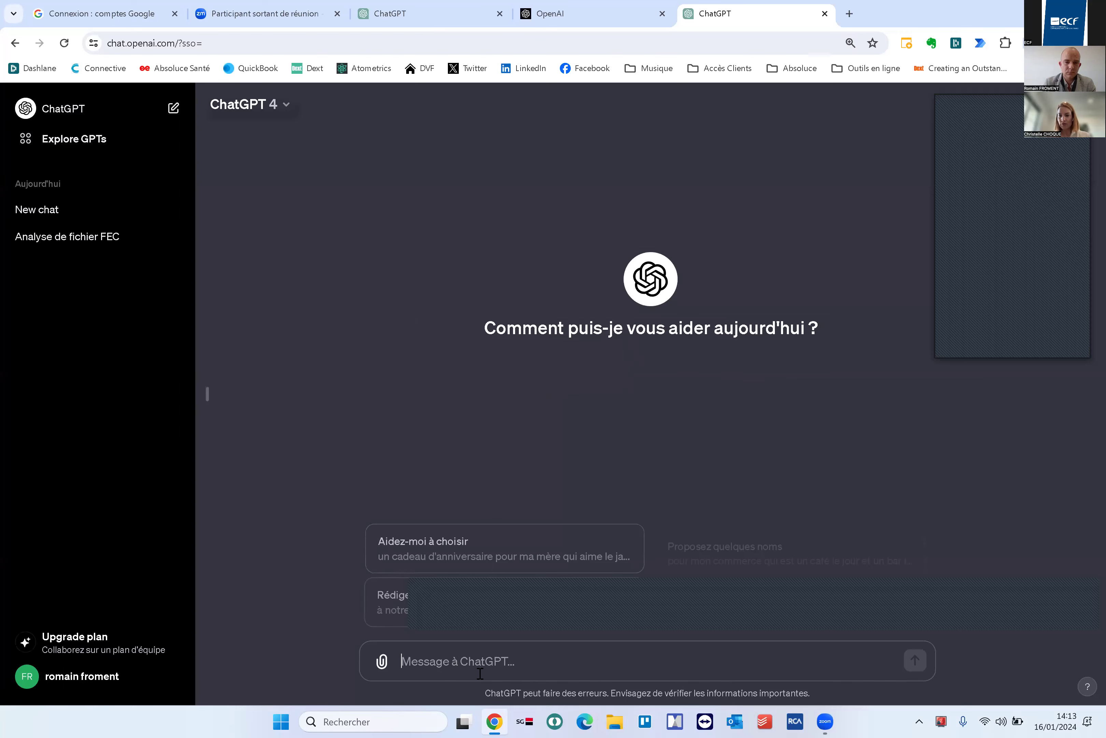
key("ctrl+3")
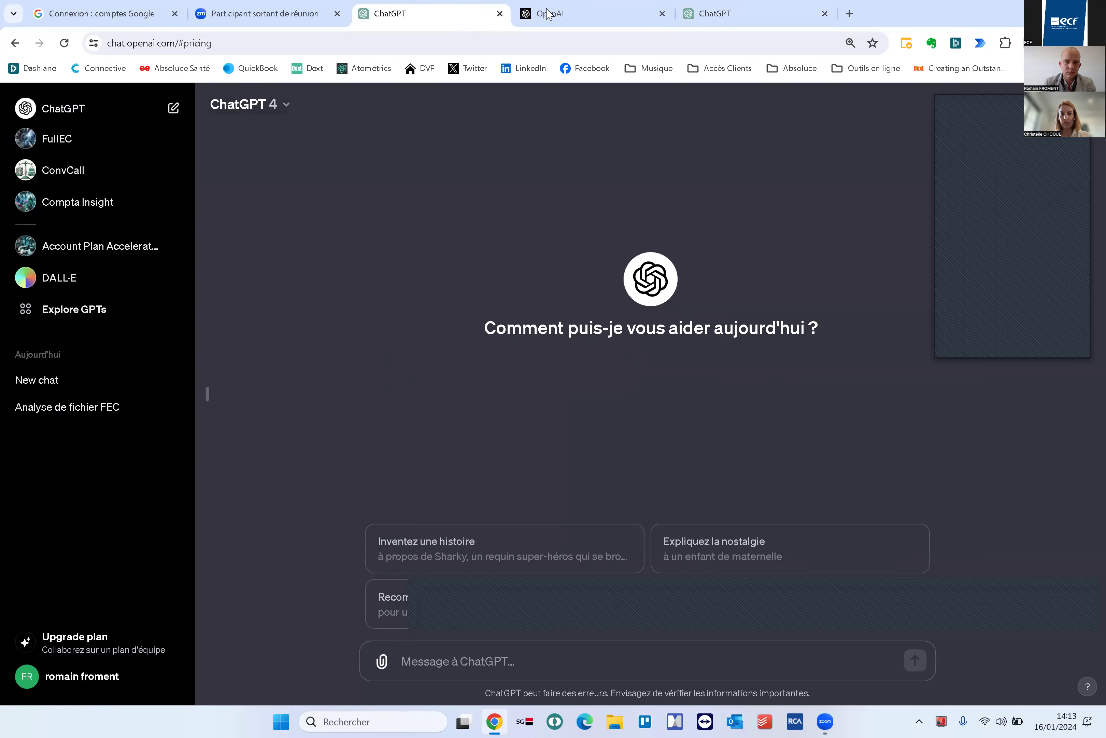
key("ctrl+4")
key("ctrl+2")
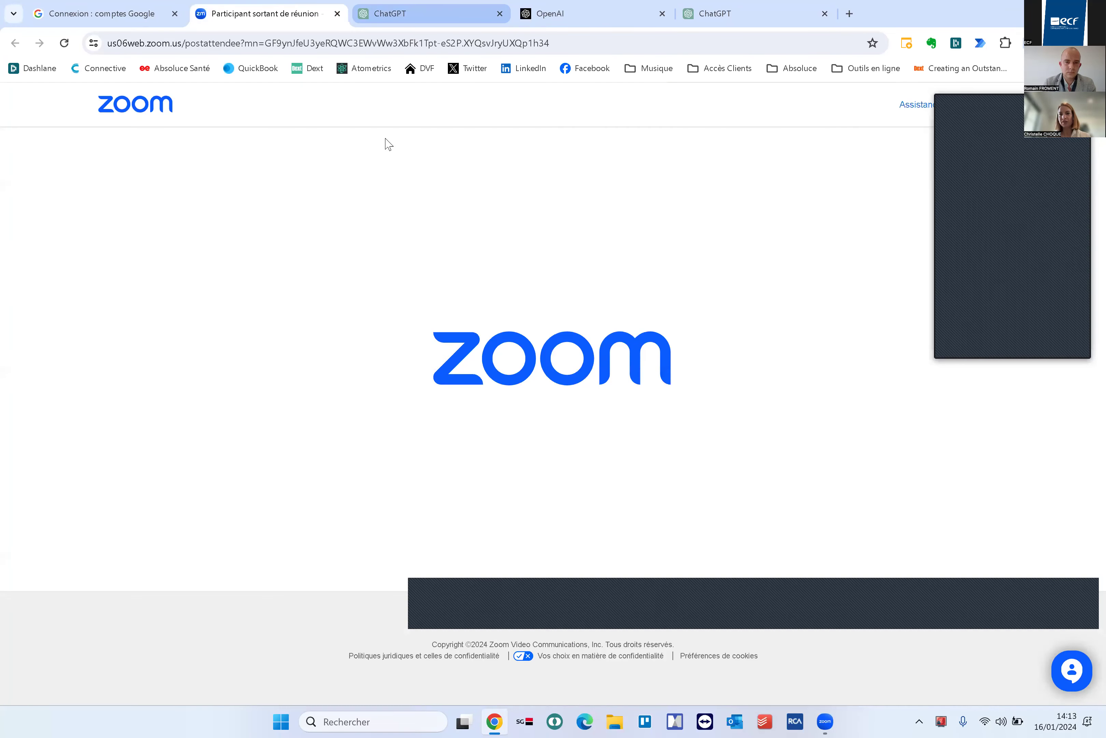
key("ctrl+3")
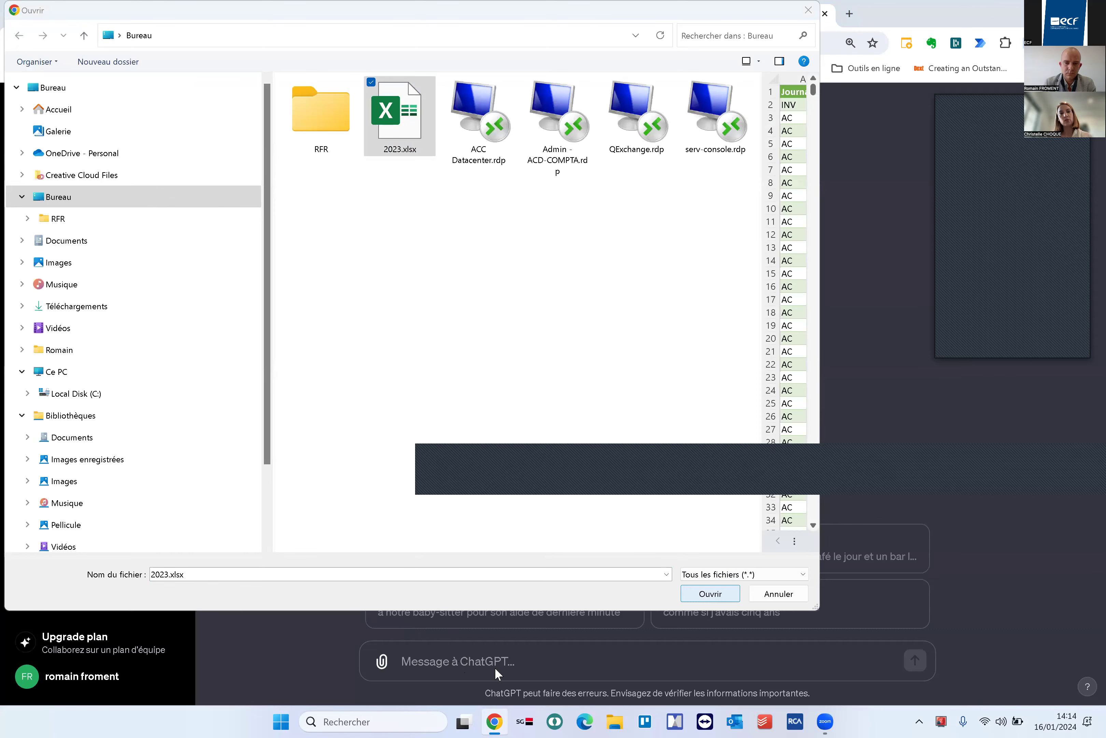
Attach 2023.xlsx and draft a request for an Excel pivot table summarising expense accounts monthly
key("Return")
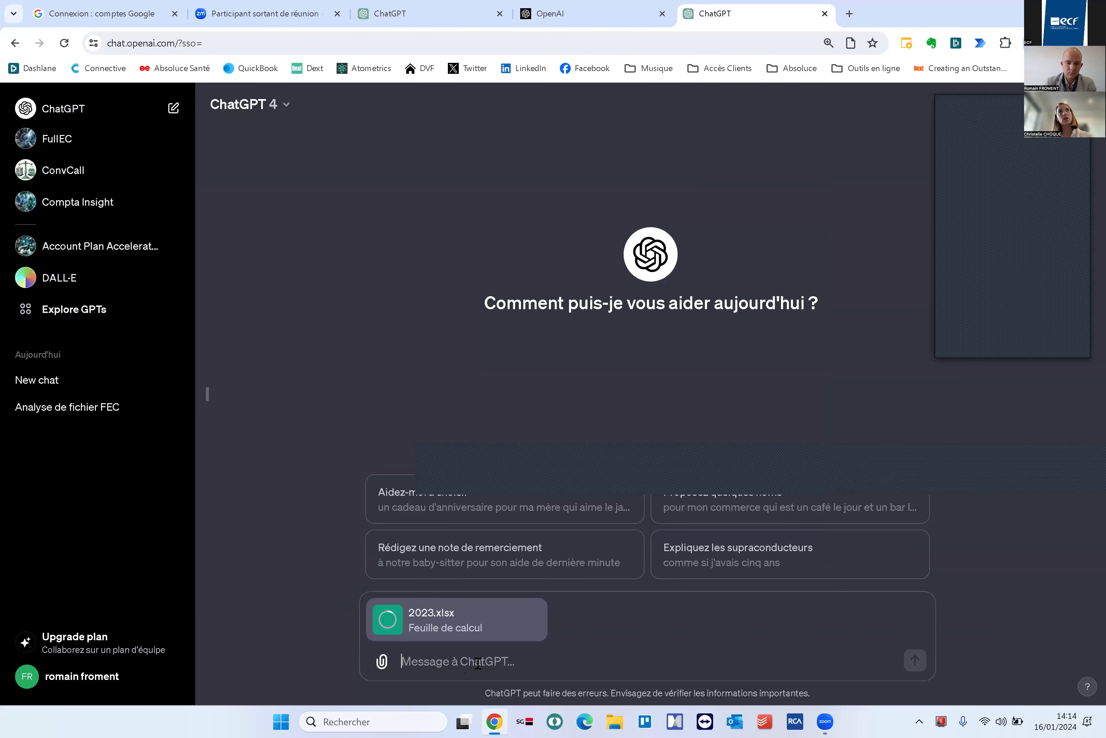
type("ci joint un f")
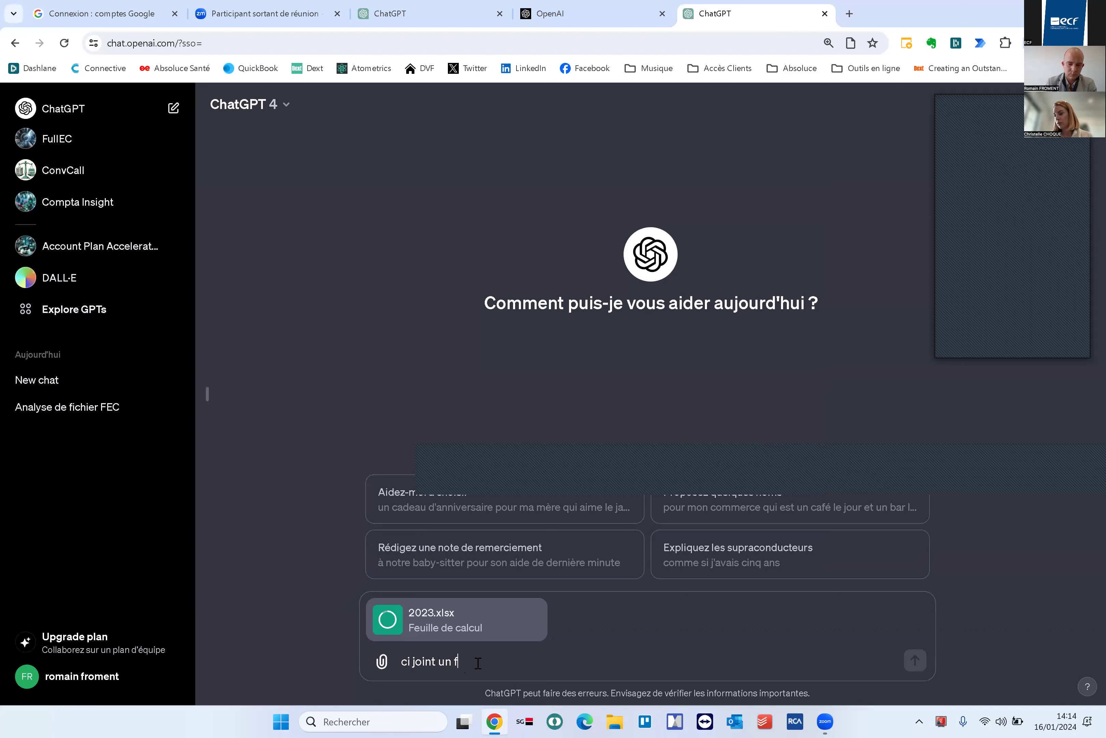
type("ichier FEC? Peux")
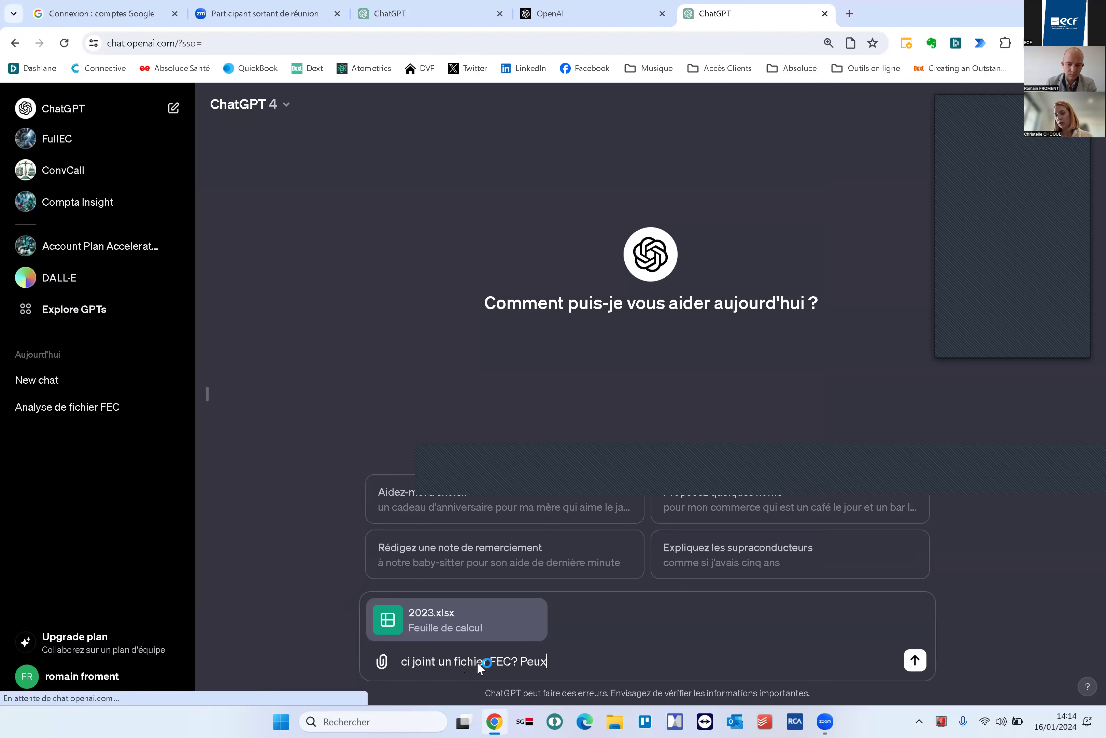
type(" tu me faire un")
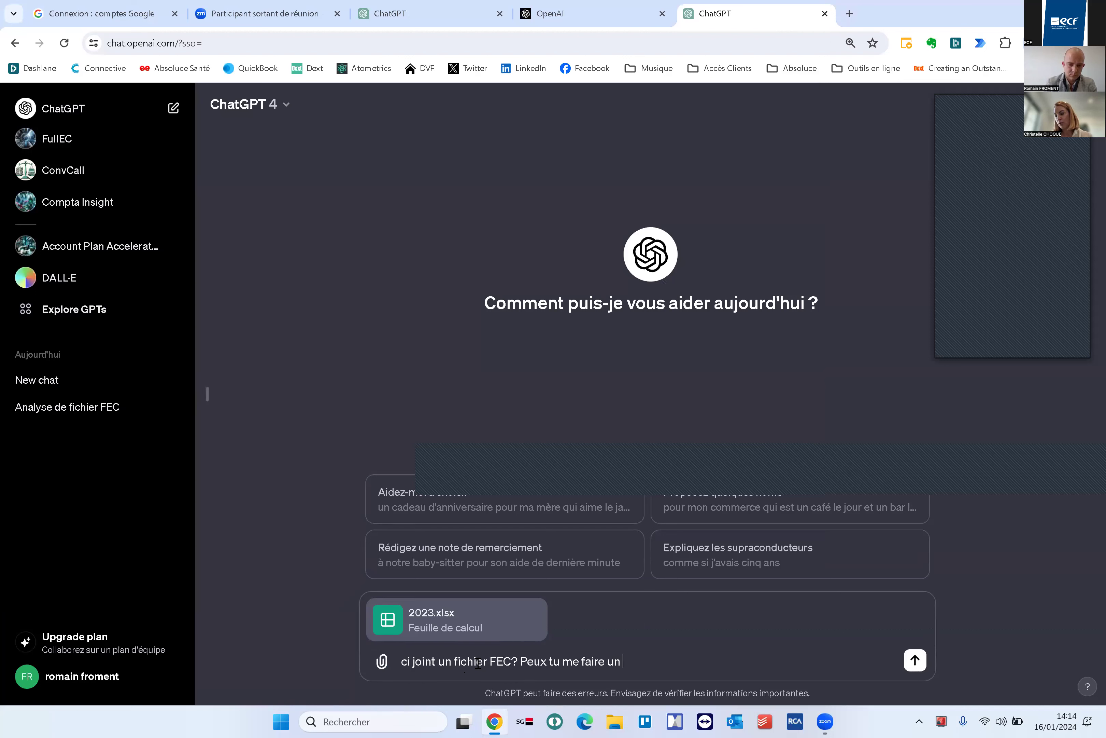
type(" TC")
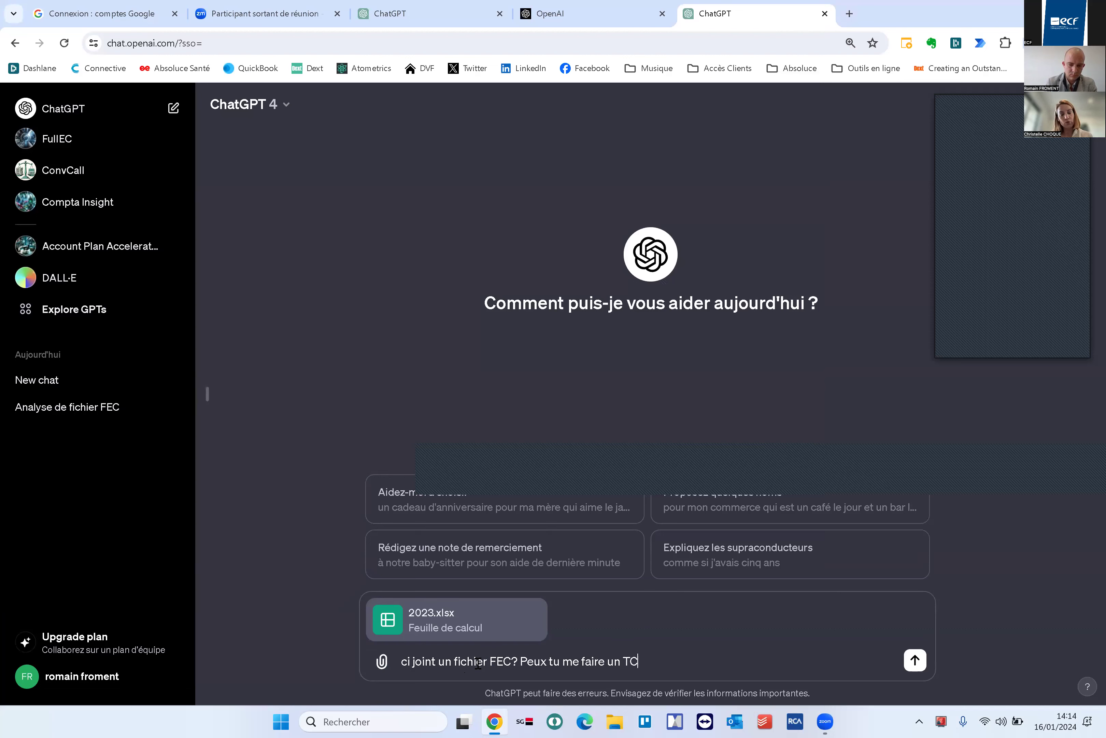
type("D sur excel pour")
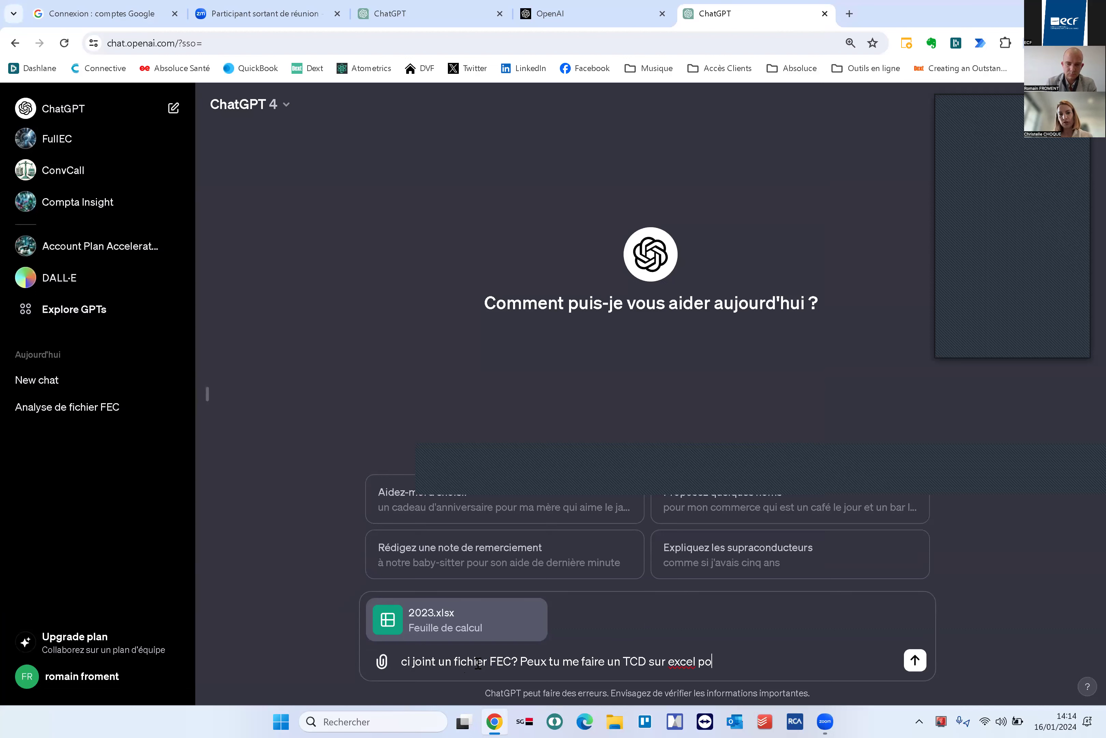
key("BackSpace")
key("BackSpace")
key("BackSpace")
key("BackSpace")
key("BackSpace")
type("pour avoir une s")
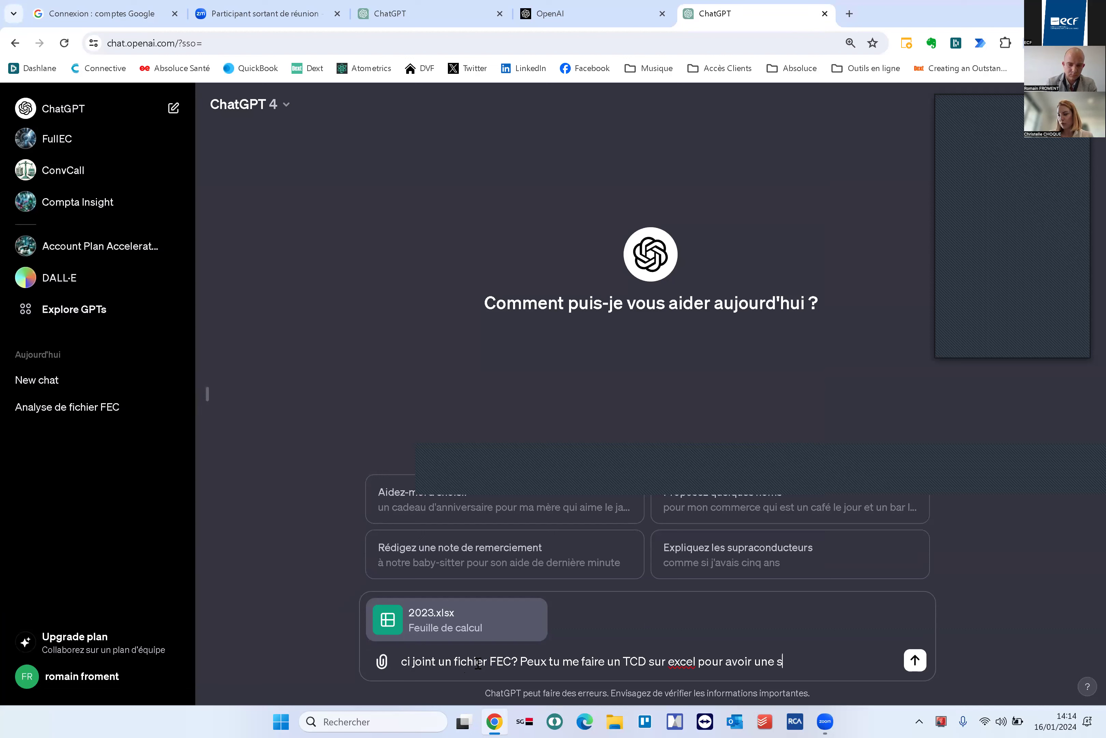
type("ynthese mens")
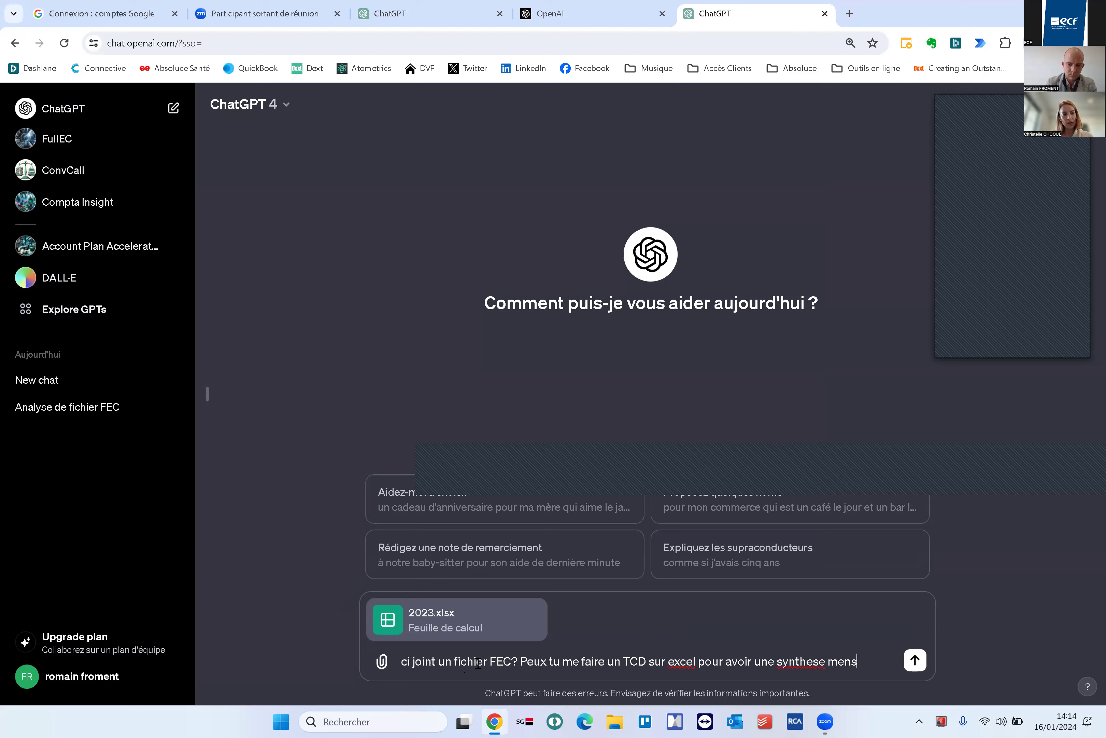
type("uelle des compte de dé")
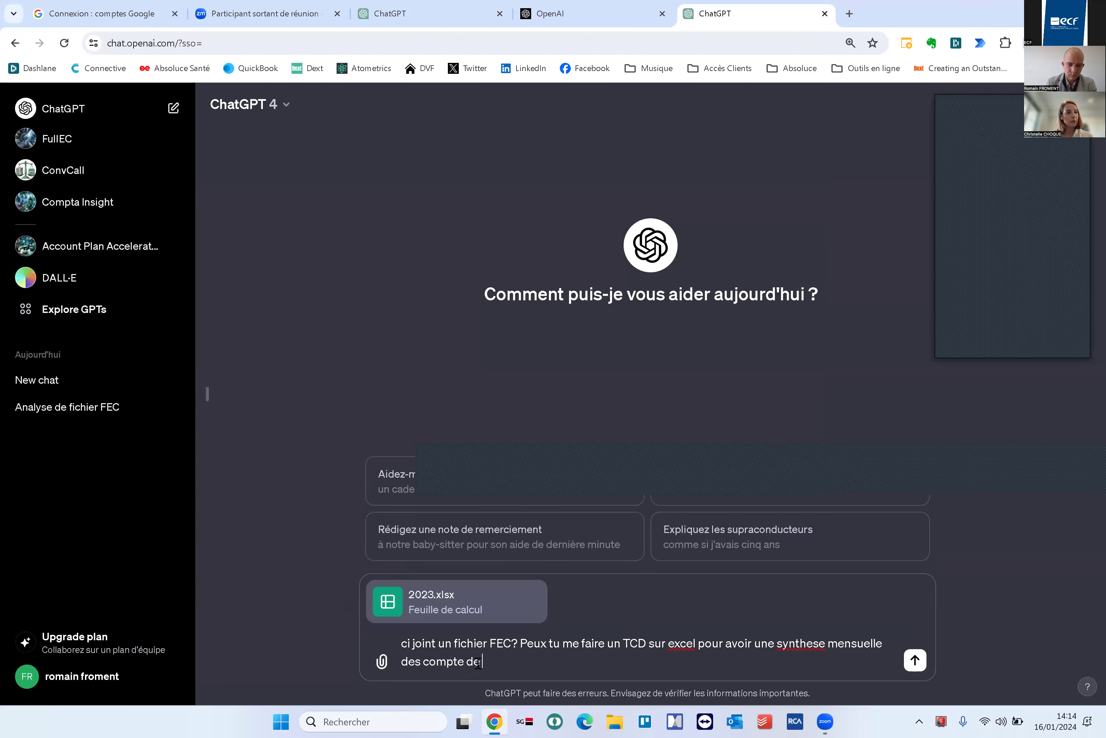
key("BackSpace")
type("charge ?")
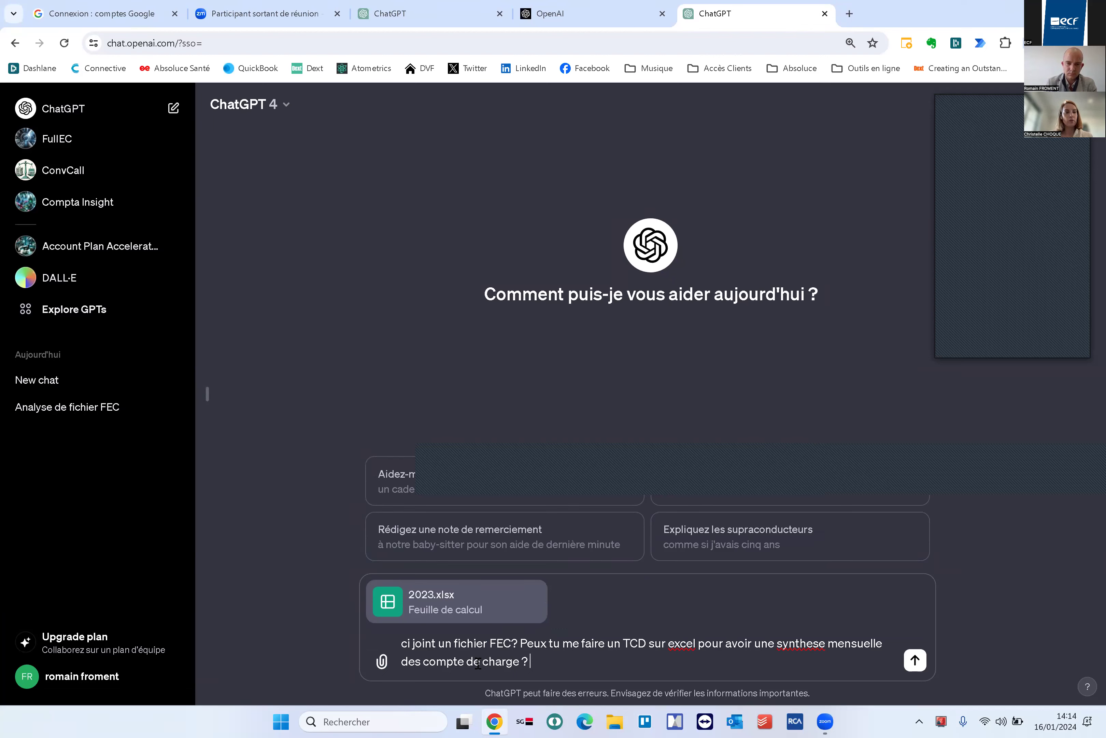
Reword the draft to use 'créer' and explain the FEC belongs to a client of an expert-comptable
key("Up")
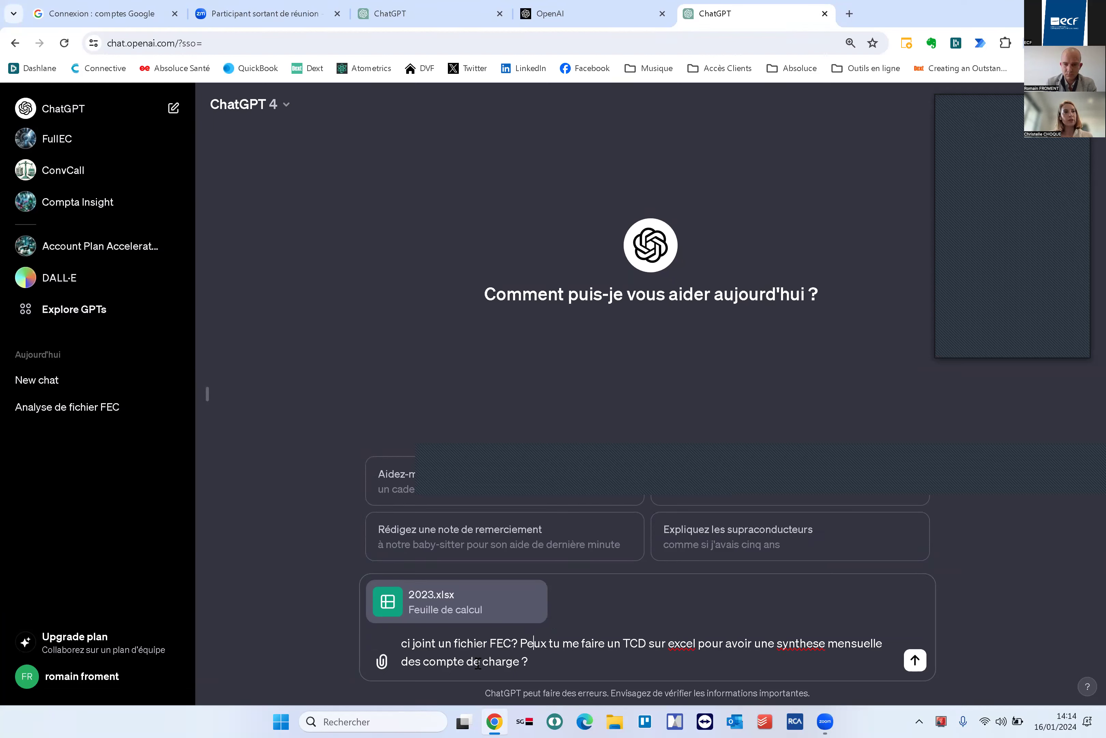
key("BackSpace")
key("BackSpace")
key("BackSpace")
key("BackSpace")
key("BackSpace")
type("créer")
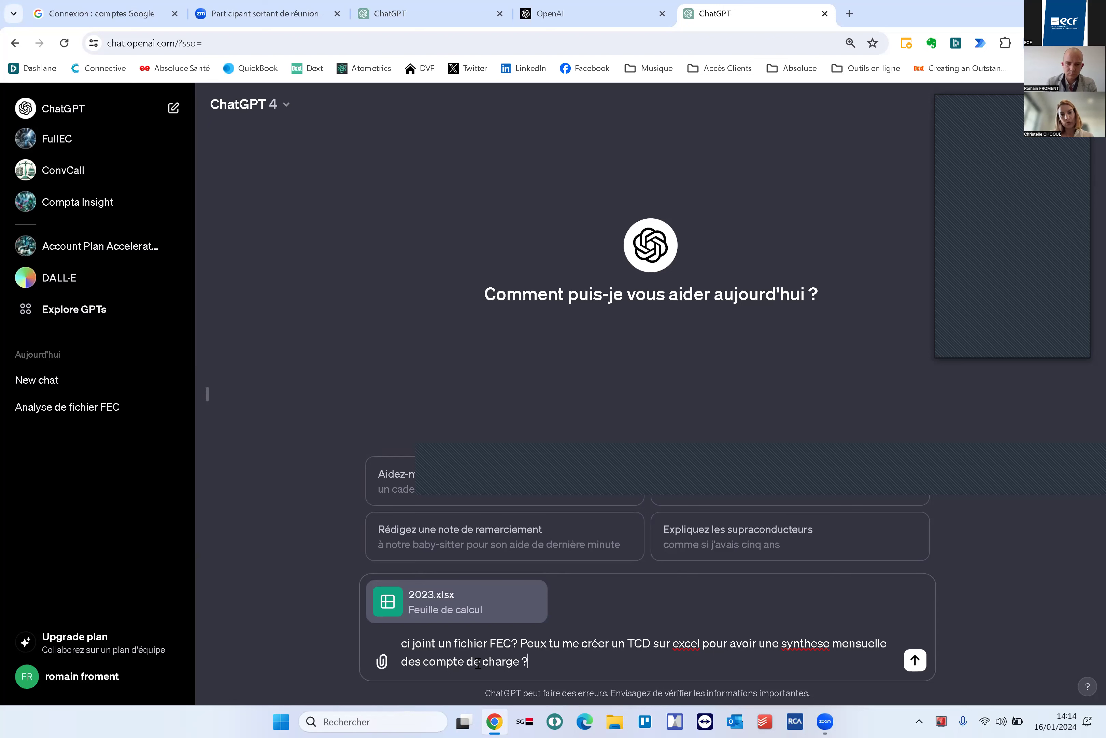
key("Delete")
type(".")
key("Left")
key("Left")
type("d'un de mes clients")
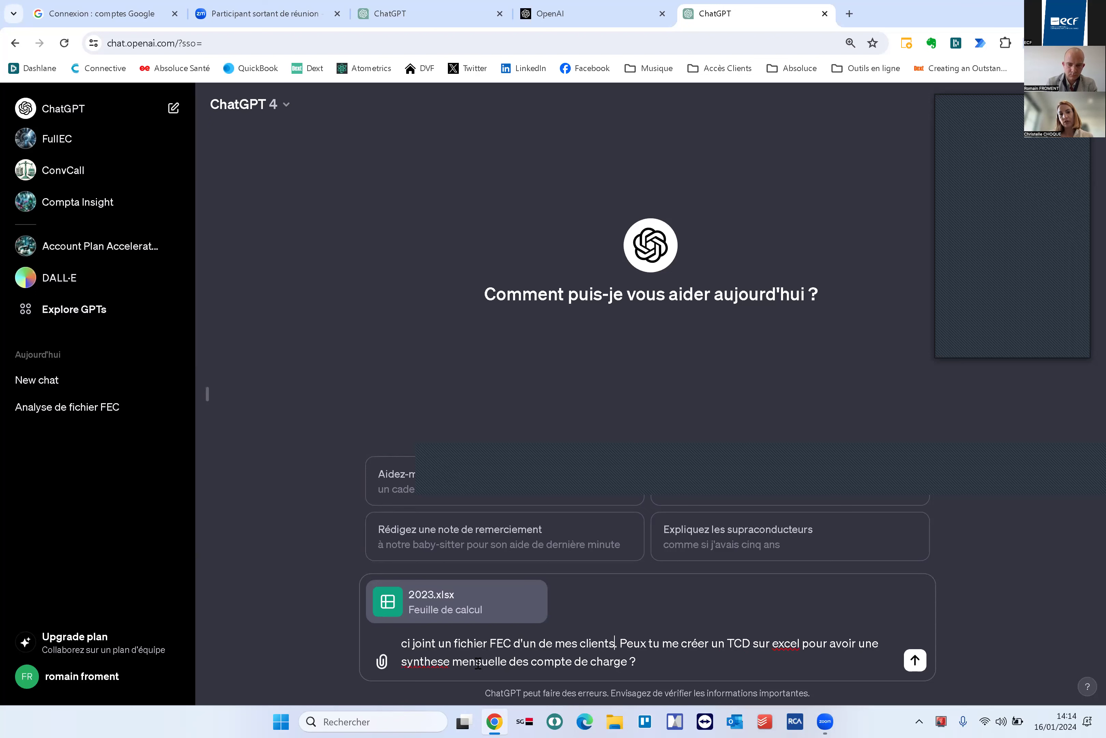
type(", je suis expert-c")
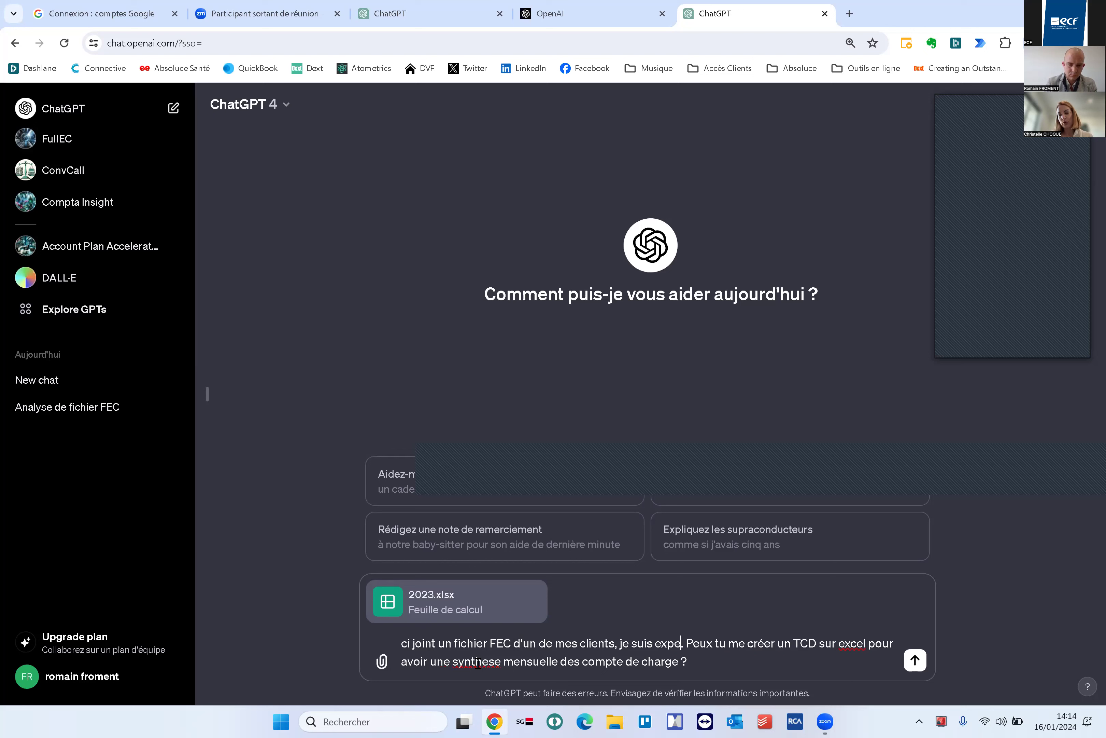
type("omptable")
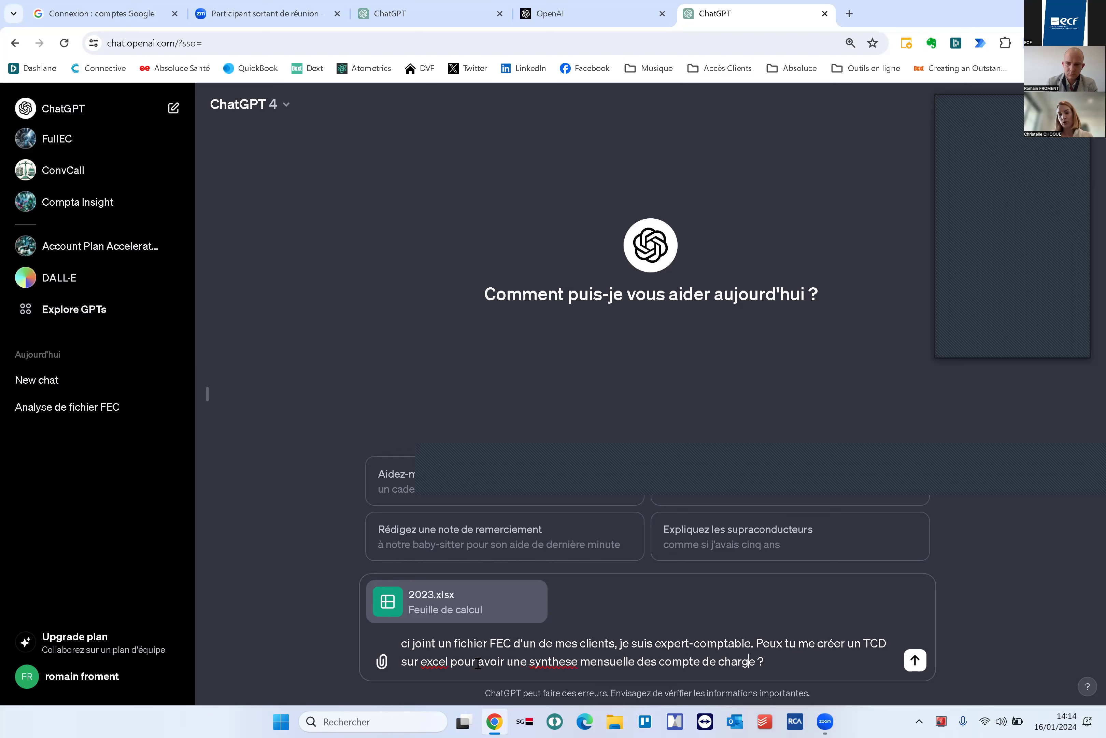
Send the pivot-table request with 2023.xlsx, hit the GPT-4 usage limit, and bring up the account menu
key("Return")
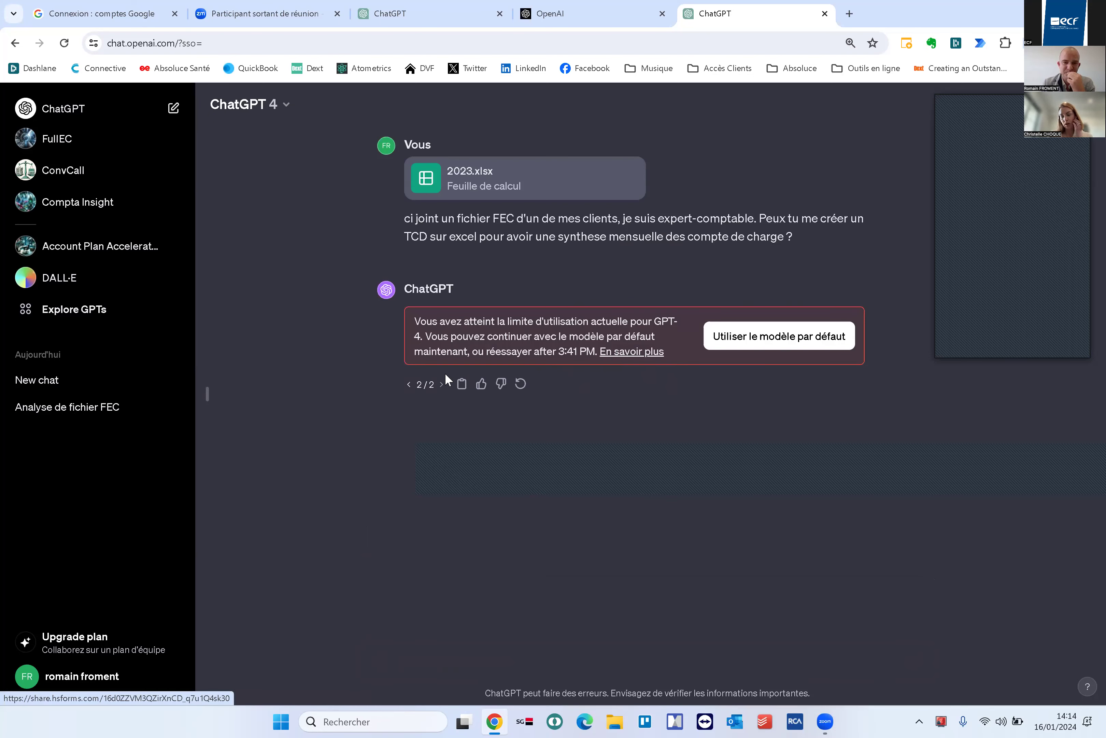
left_click(86, 676)
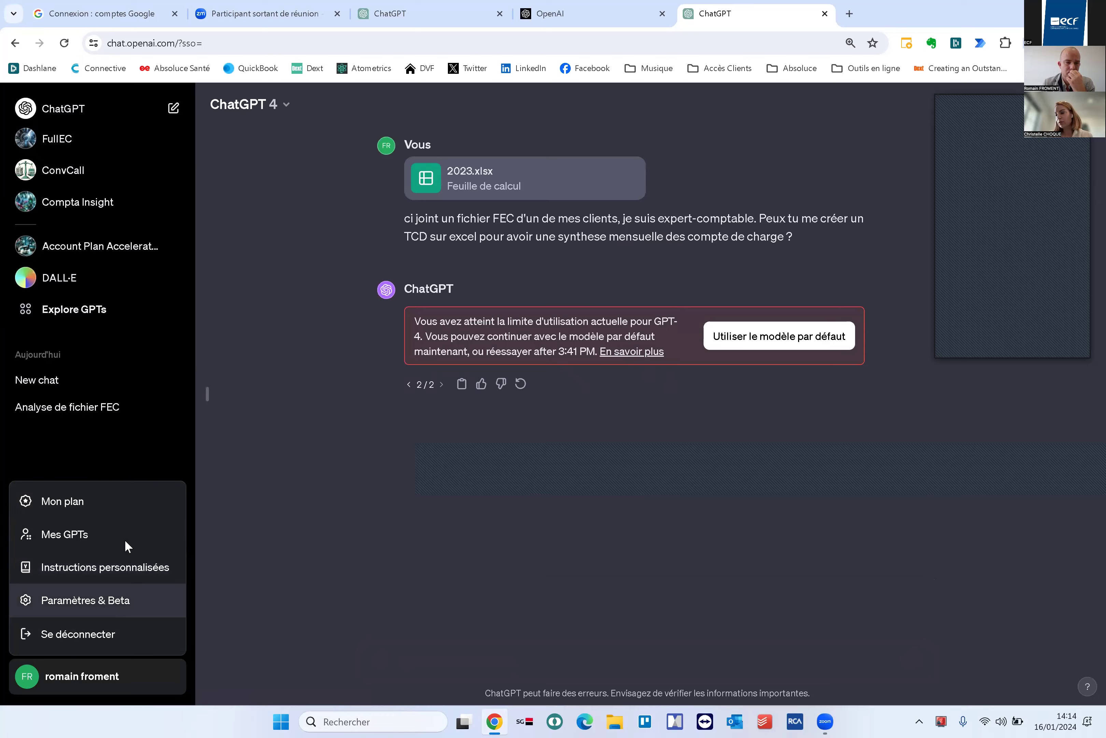
Glance at the account settings, then log out of the current ChatGPT account
left_click(95, 599)
left_click(782, 249)
left_click(83, 673)
left_click(53, 640)
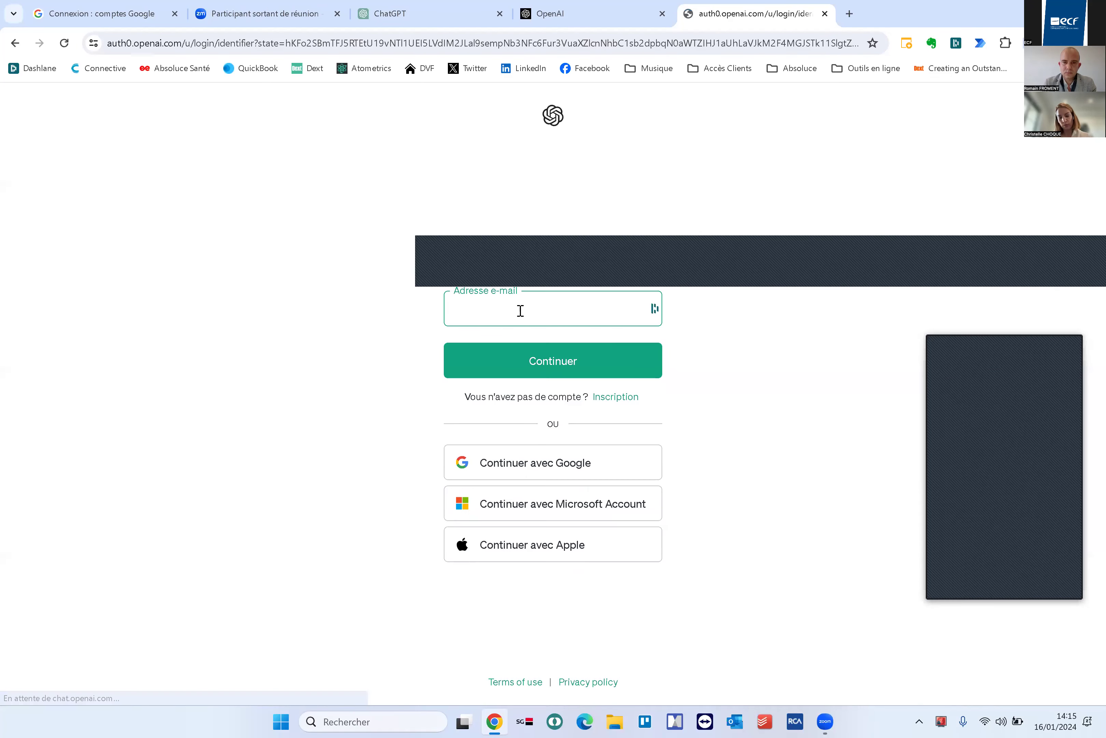
Sign back in using the e-mail and password saved in Dashlane
left_click(538, 432)
left_click(529, 366)
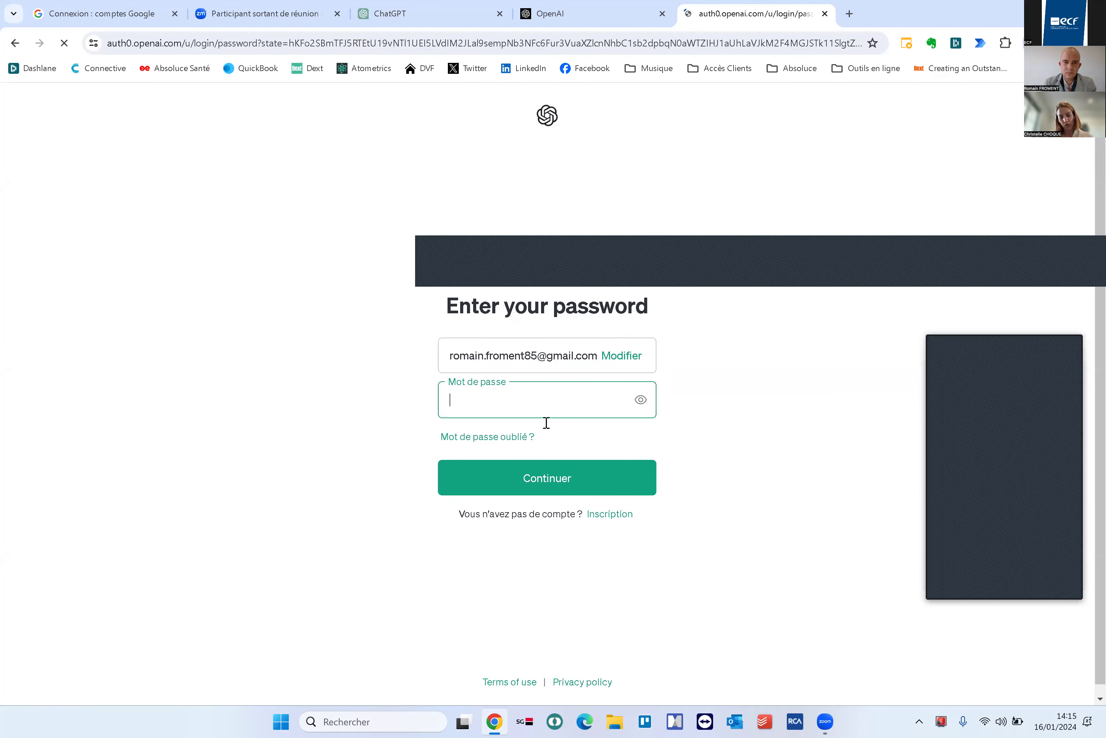
left_click(538, 400)
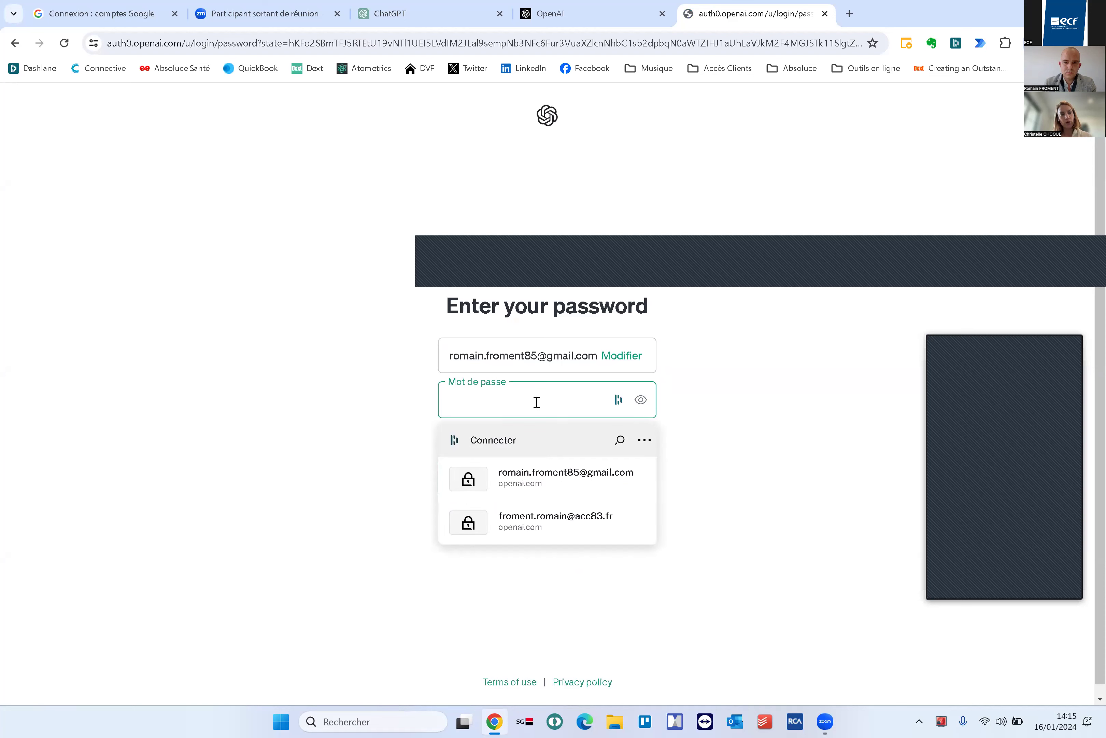
left_click(538, 466)
left_click(560, 482)
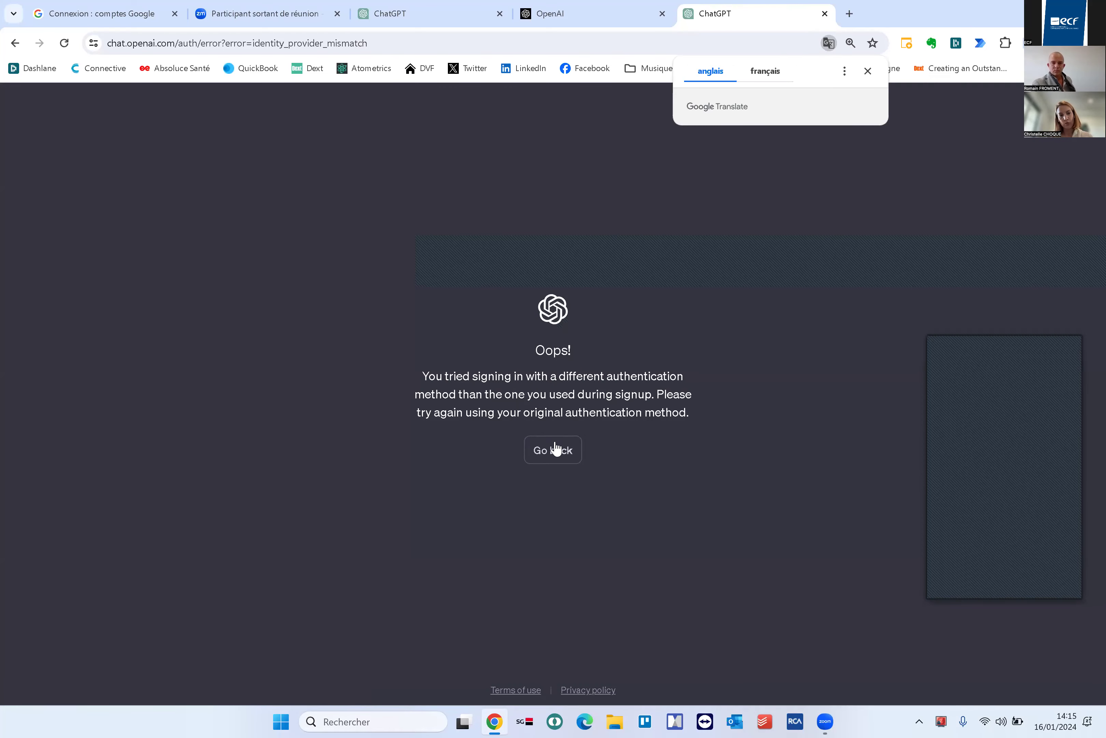
Try signing in with a different account's e-mail address and password
left_click(552, 450)
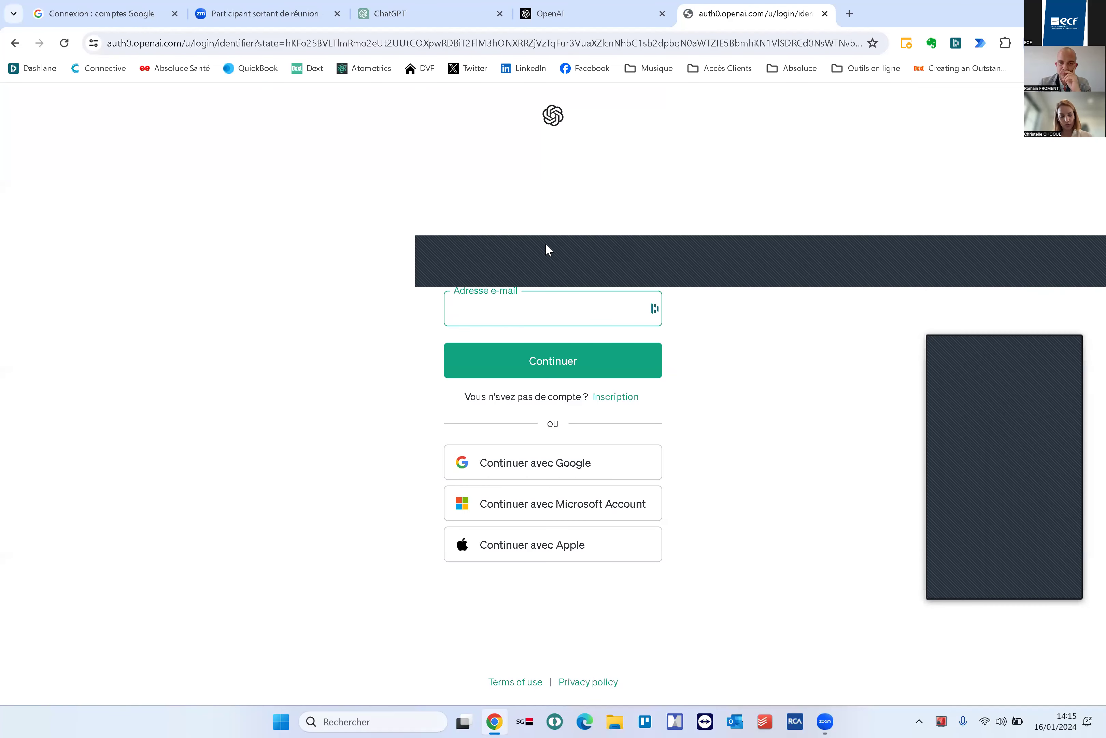
left_click(543, 316)
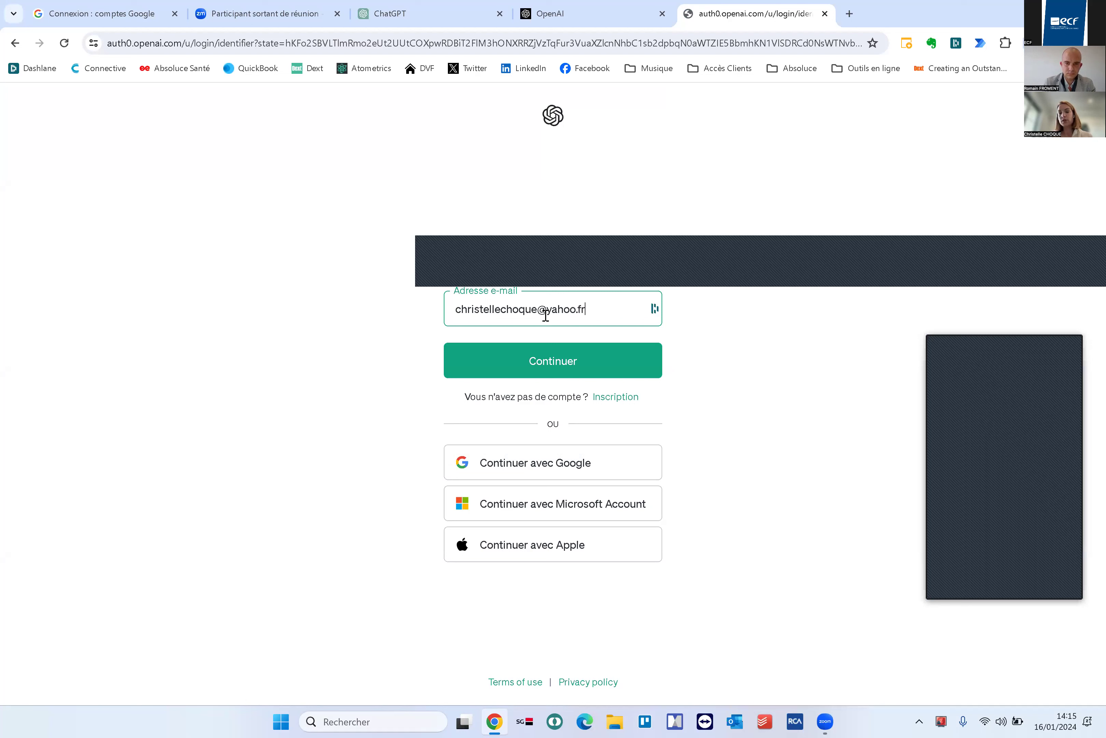
left_click(551, 361)
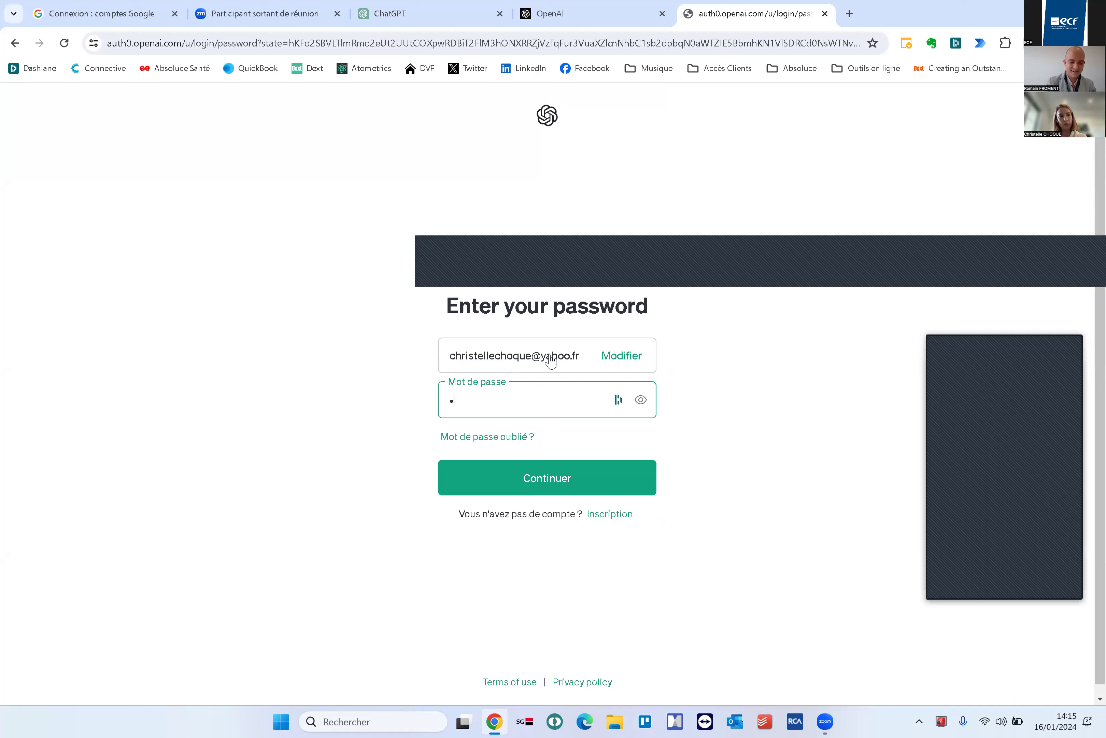
type("•••")
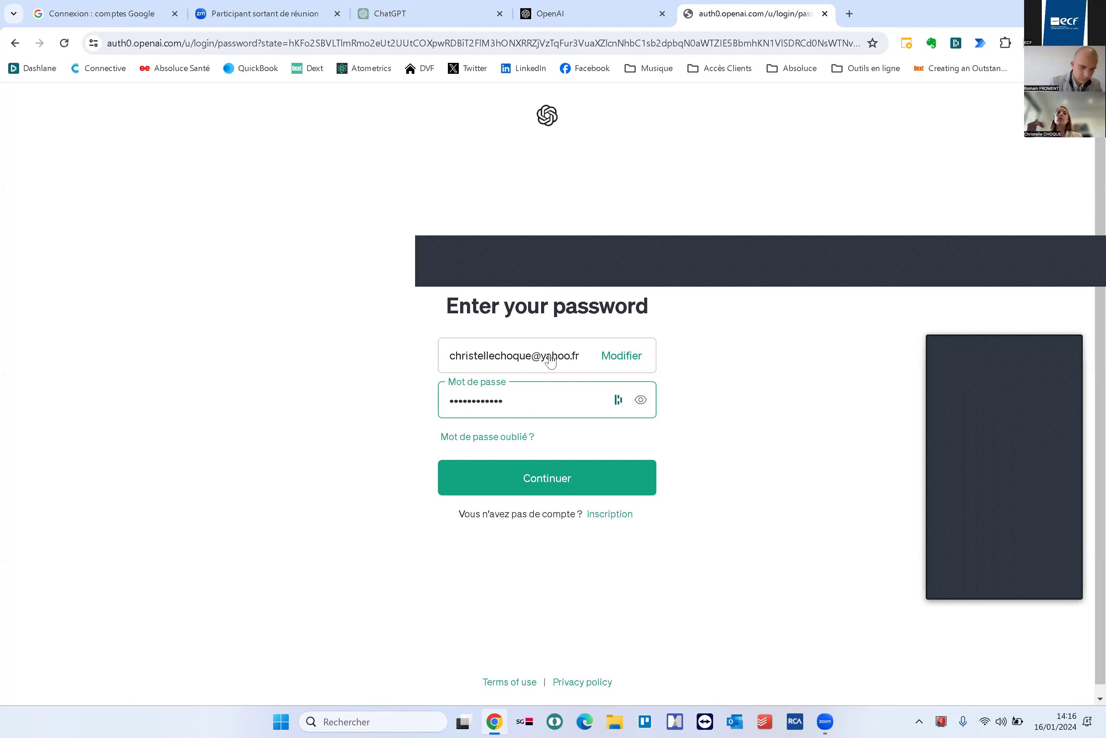
type("1")
left_click(535, 480)
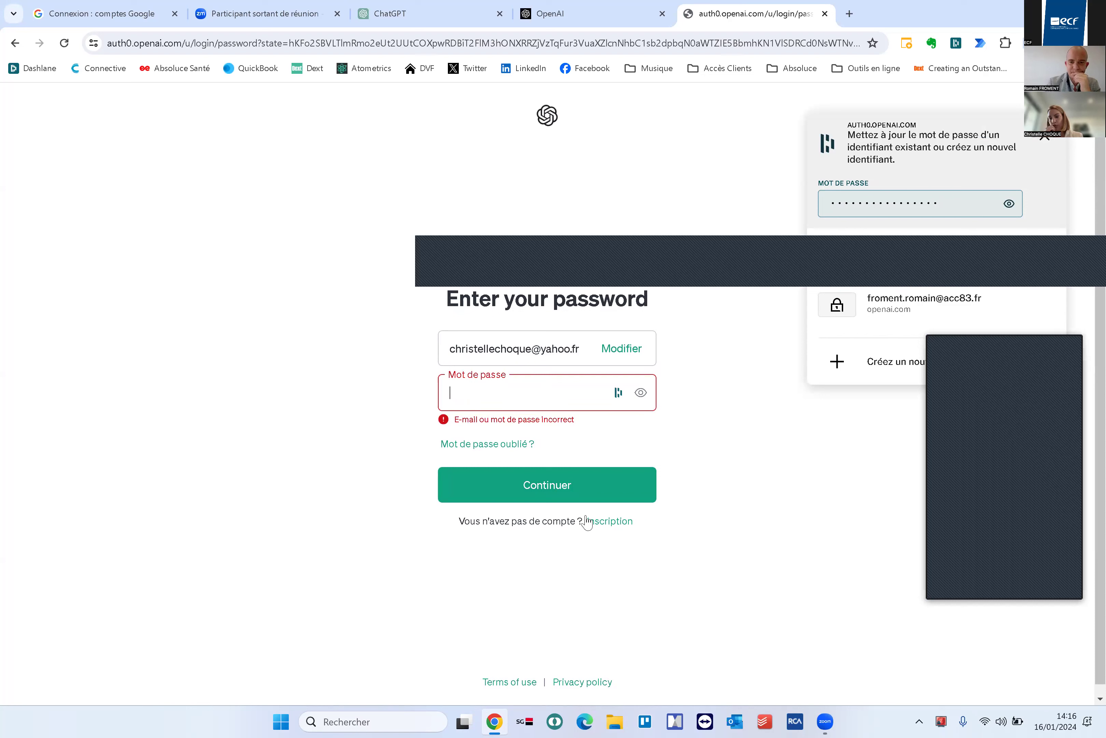
Go back from the rejected password to the e-mail step and select the entered address
left_click(15, 43)
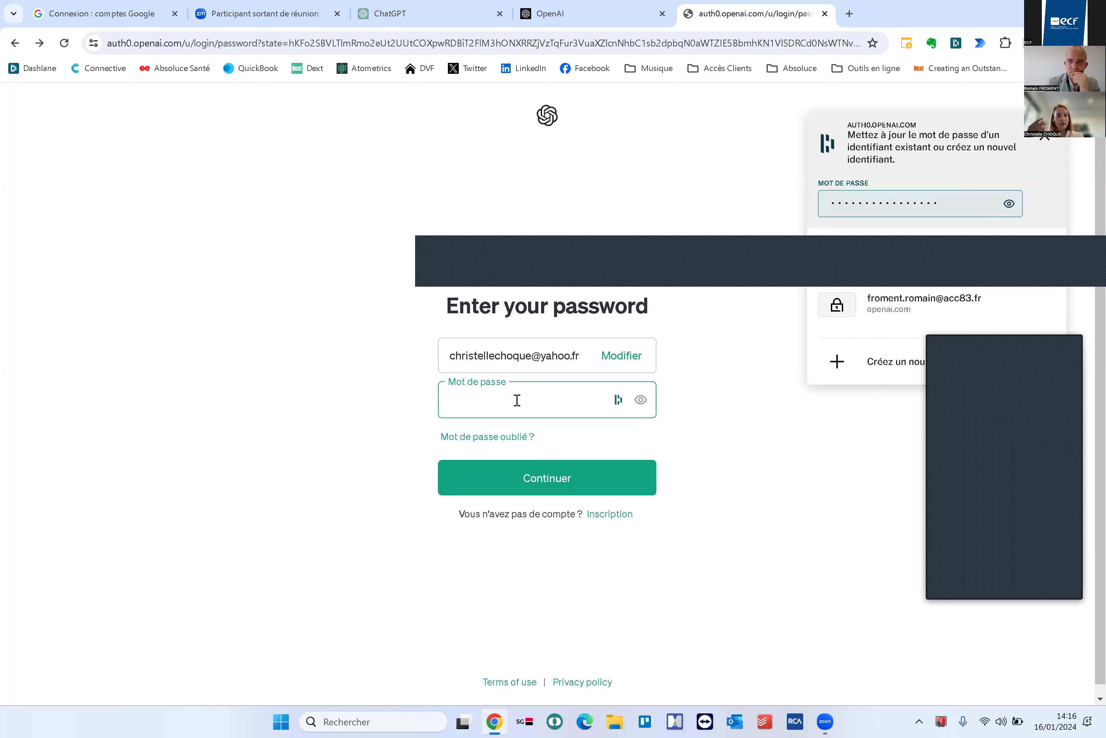
left_click(647, 445)
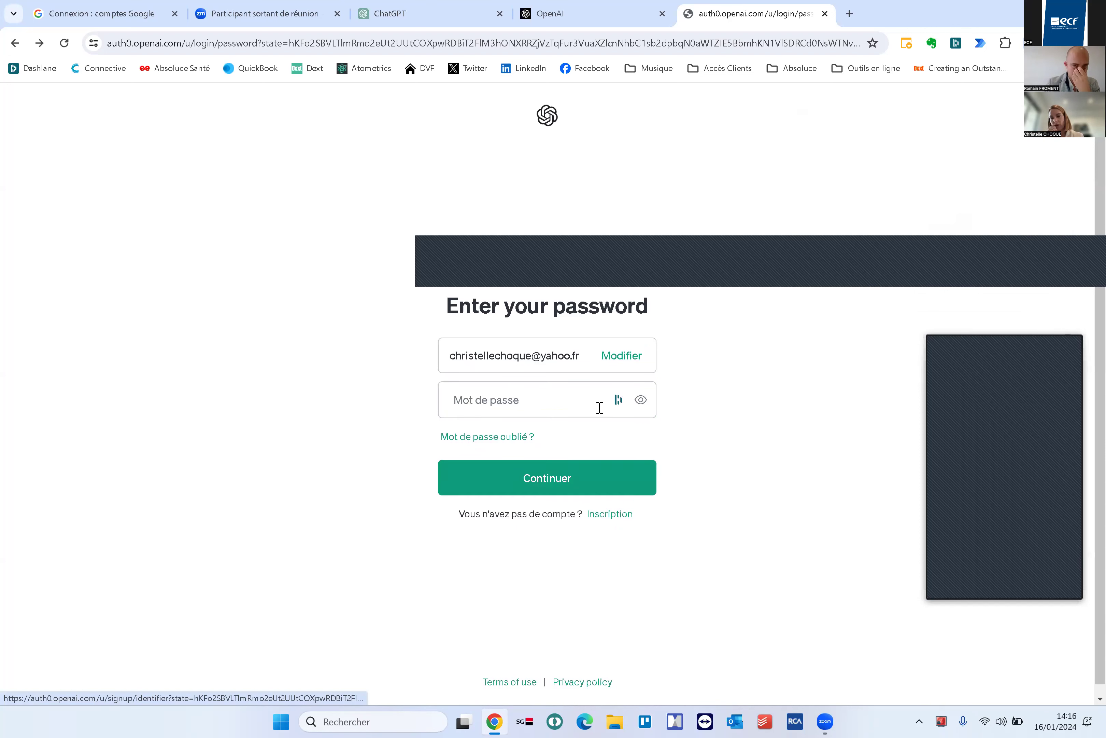
left_click(13, 43)
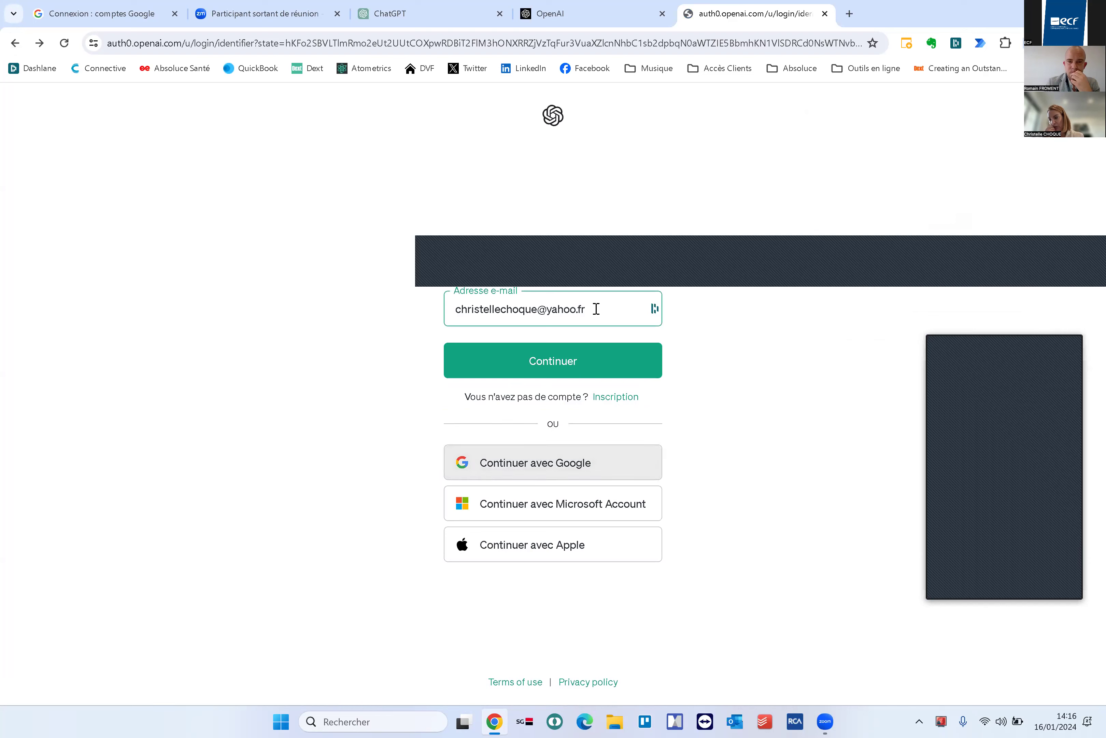
left_click_drag(596, 309, 326, 314)
Try Google sign-in with another Google account, pasting its e-mail and entering the password
left_click(584, 469)
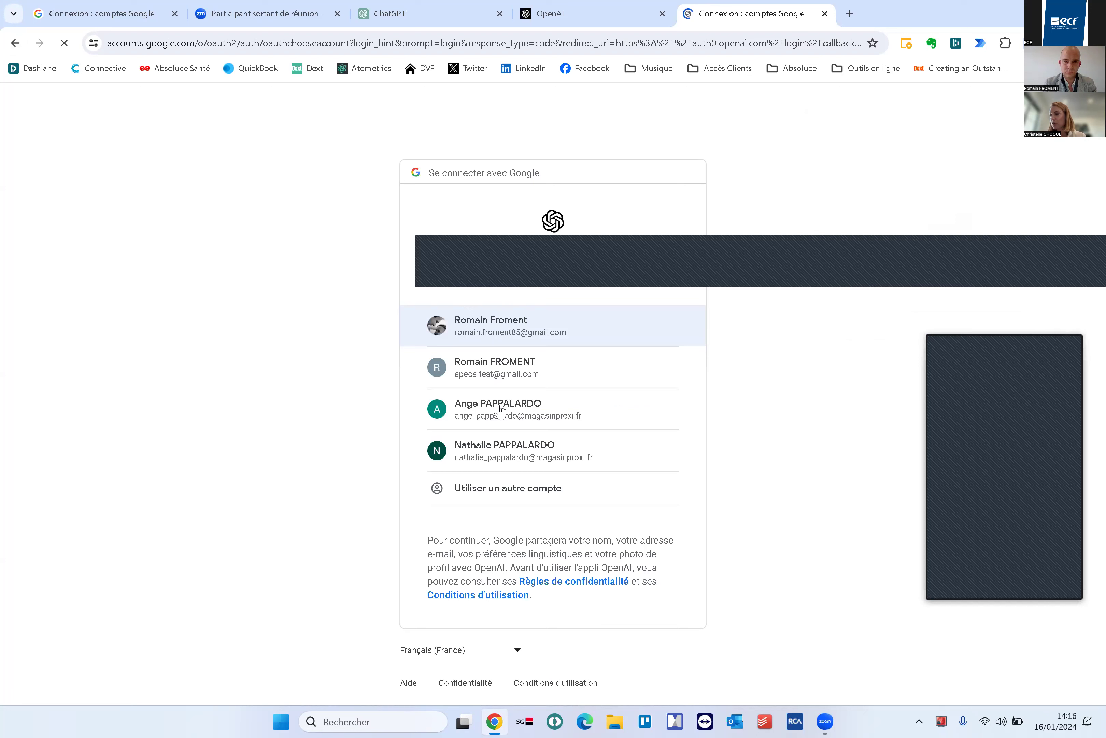
left_click(501, 490)
key("super+v")
key("Return")
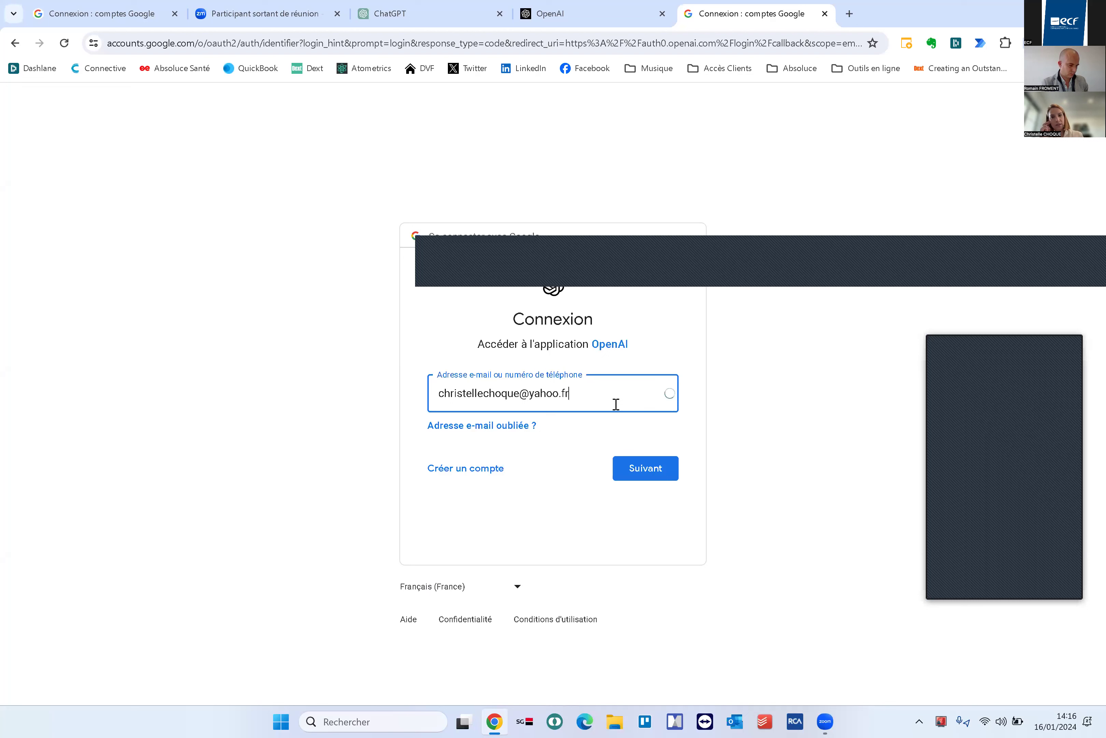
left_click(636, 472)
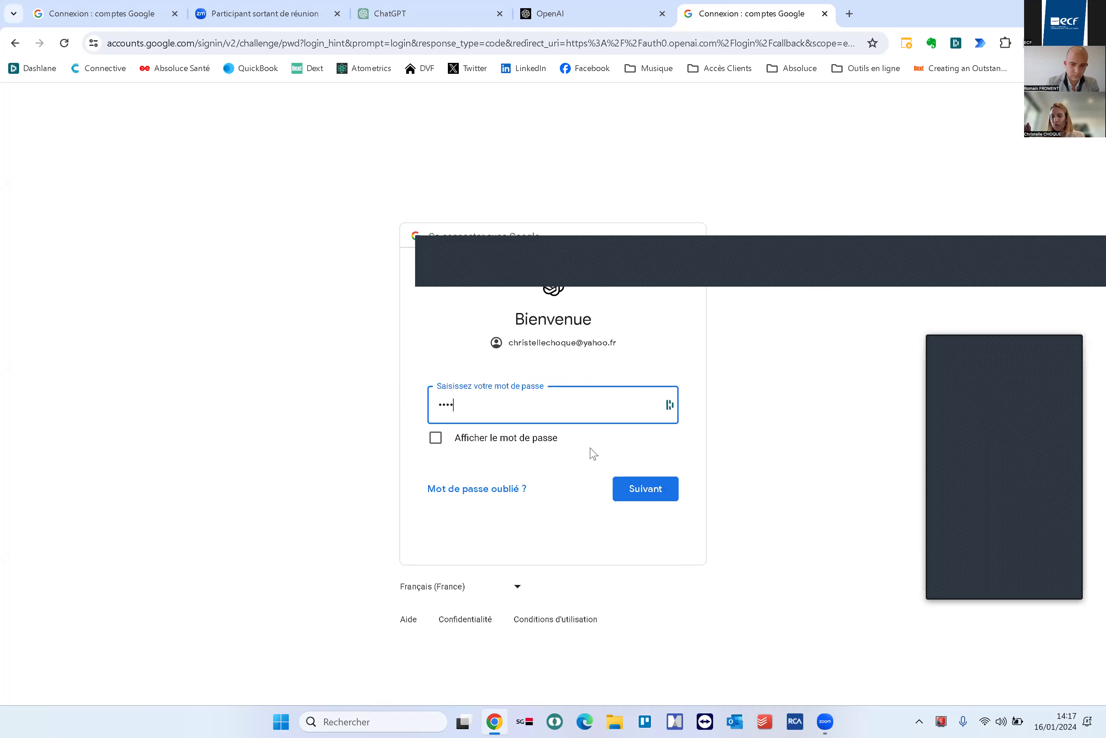
type("****")
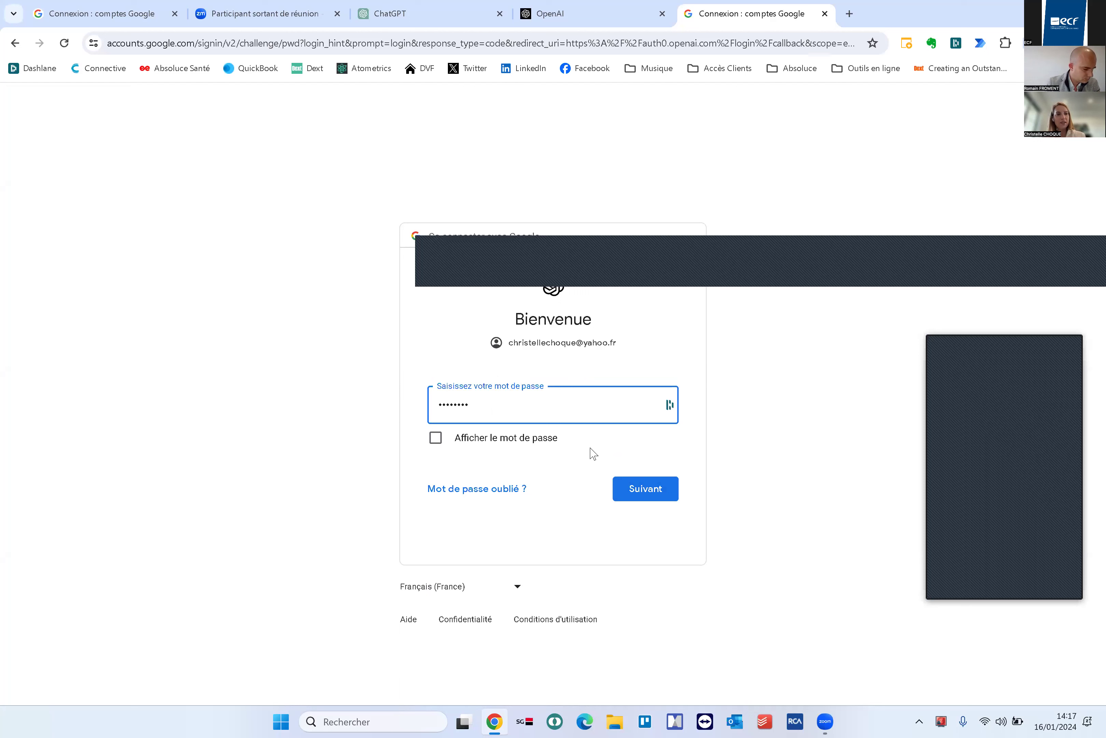
type("*")
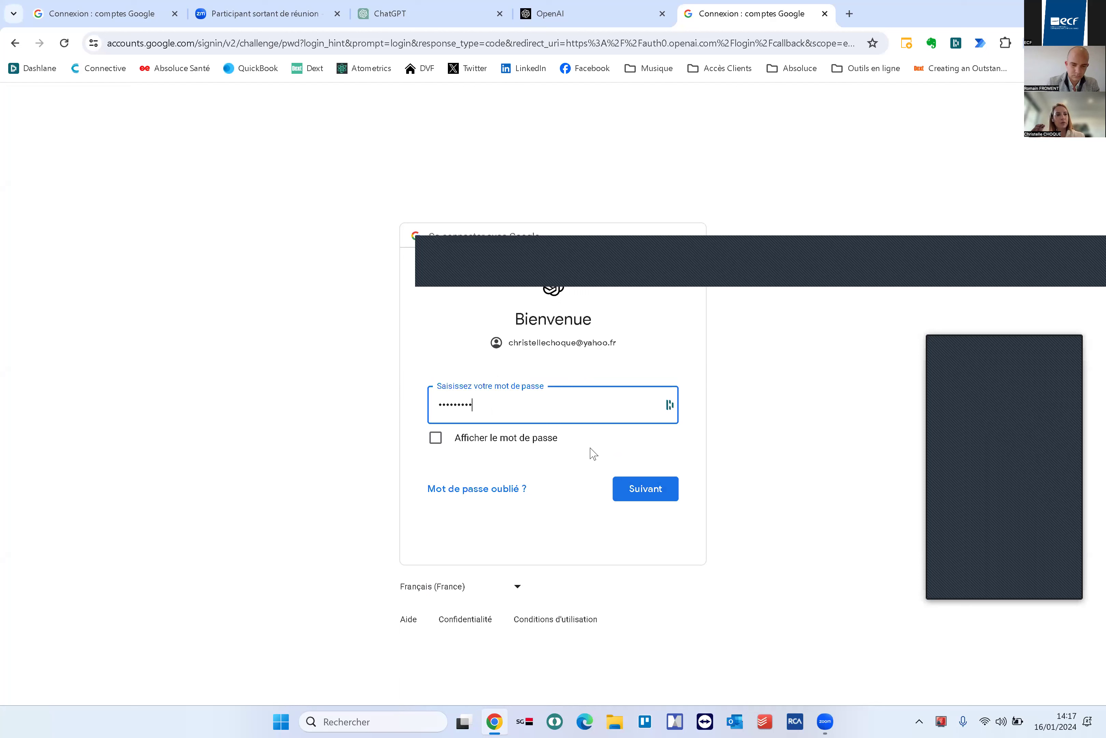
type("*")
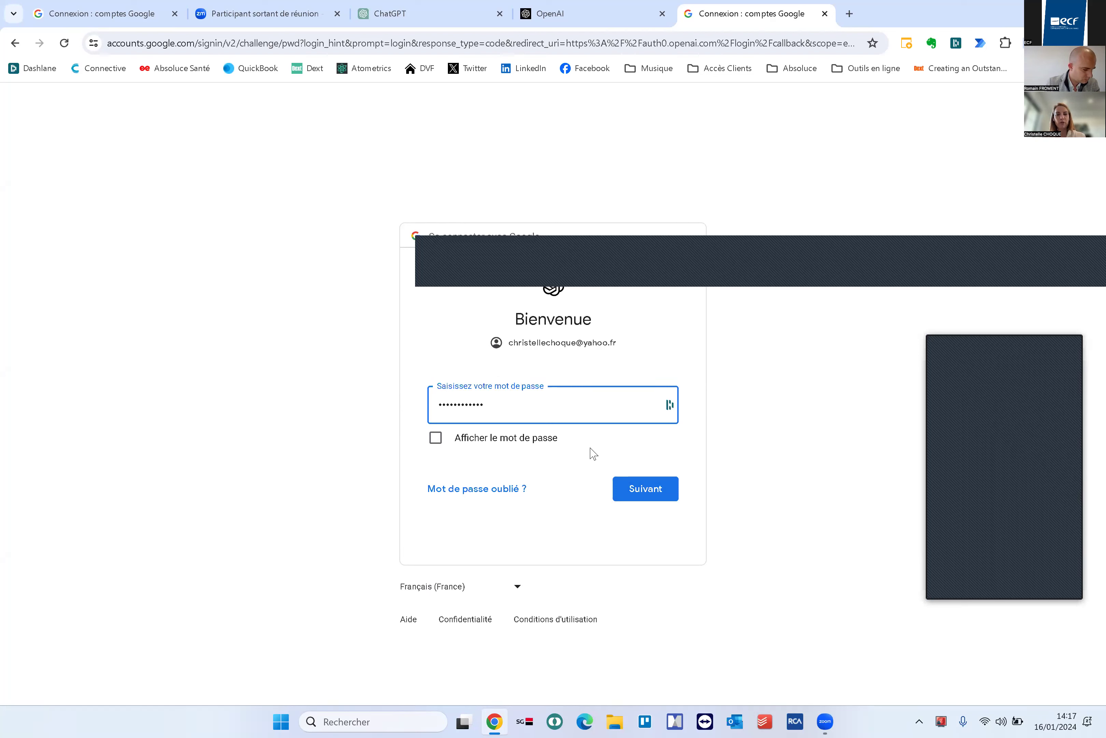
type("**")
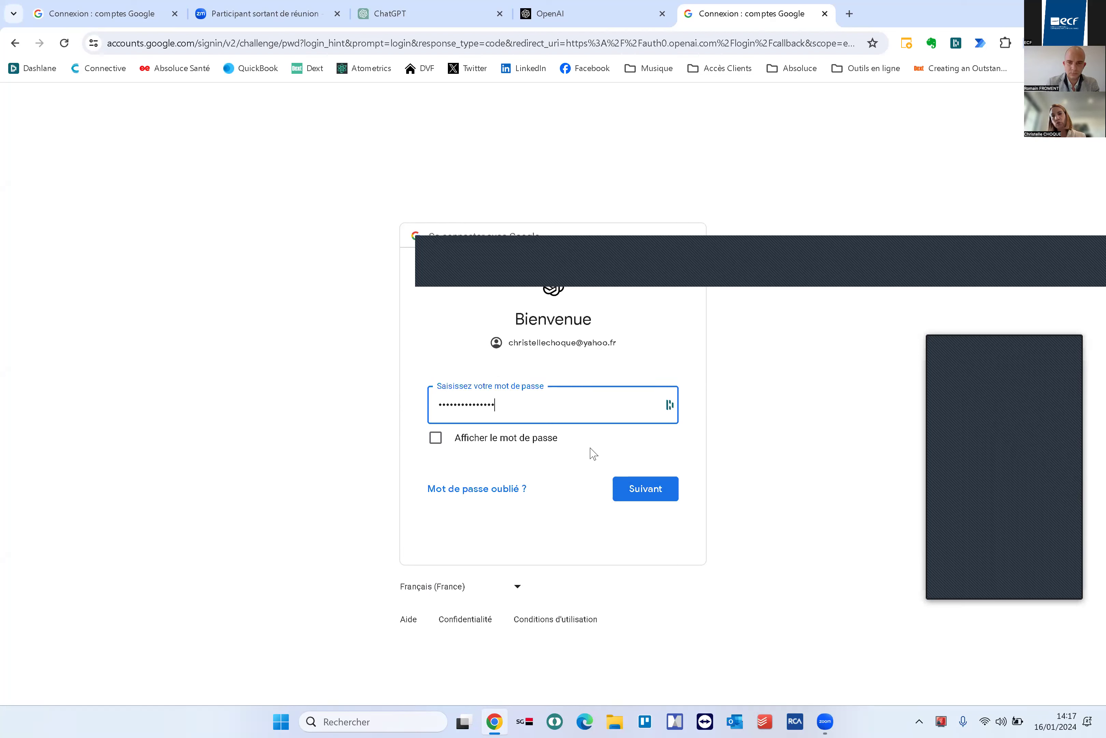
left_click(654, 491)
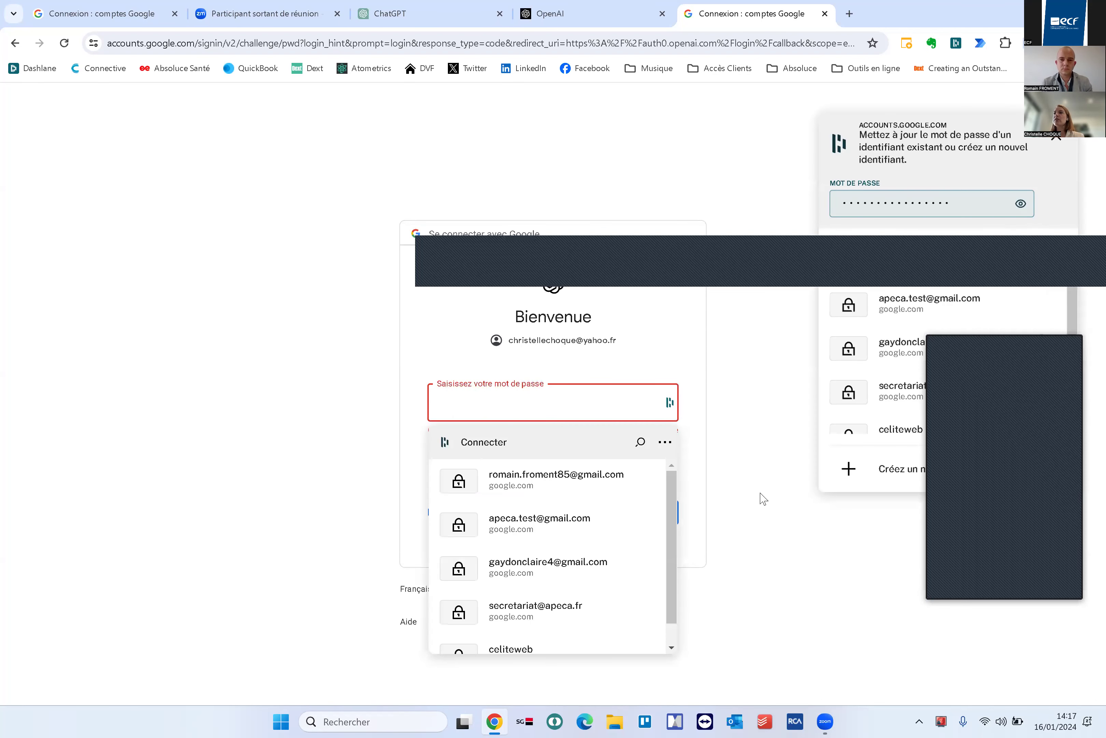
left_click(324, 389)
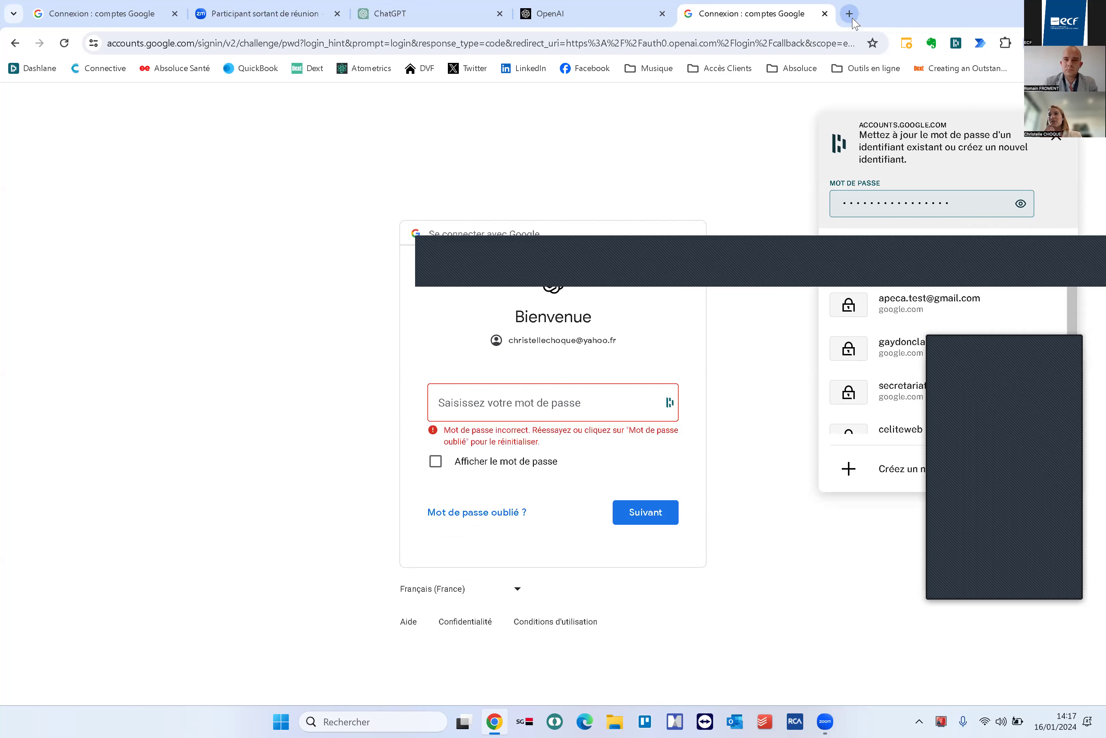
Log in to ChatGPT with the first Google account and accept the updated terms
left_click(395, 13)
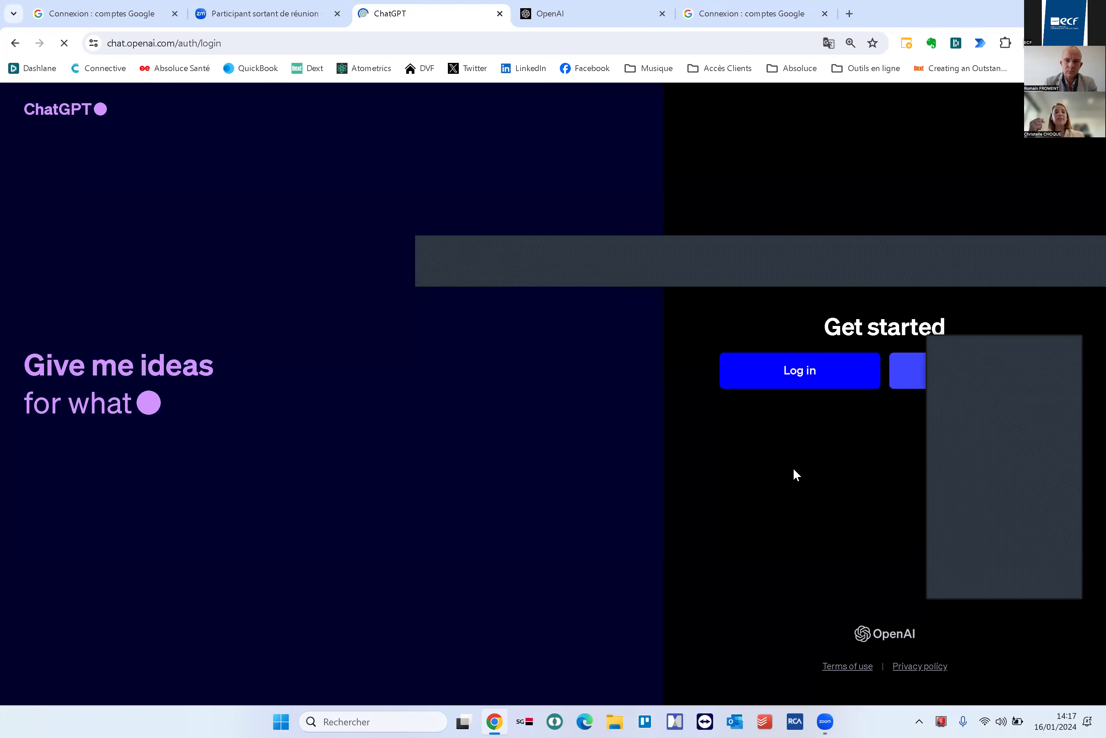
left_click(815, 382)
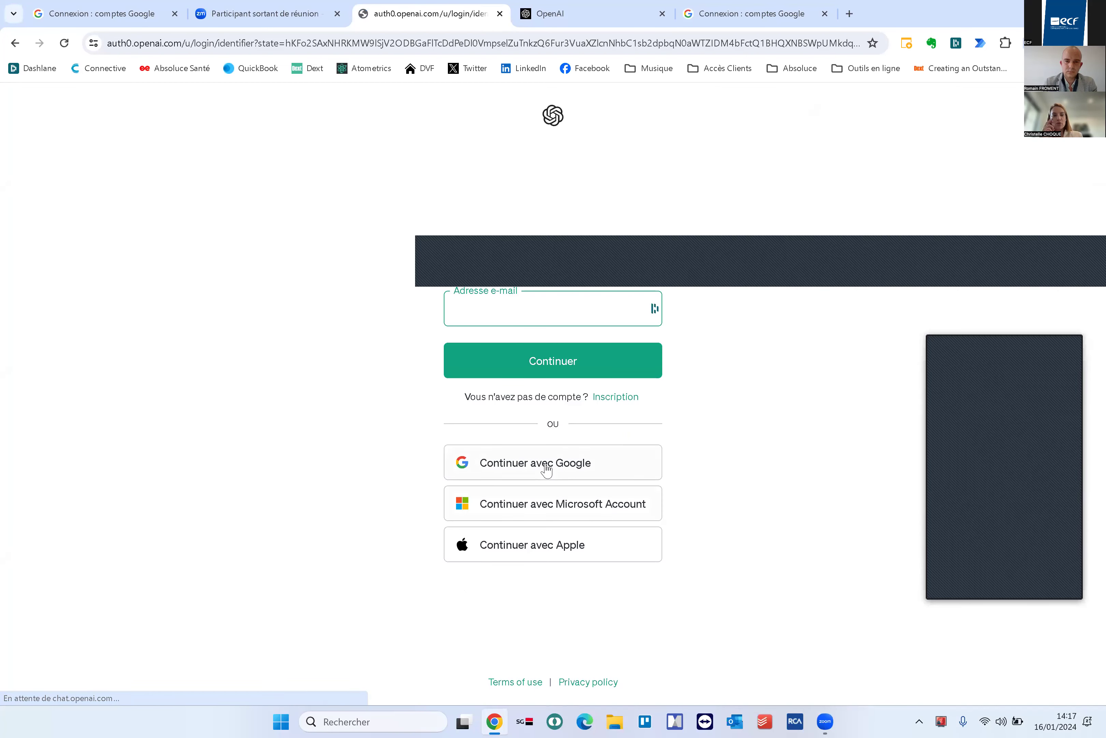
left_click(547, 463)
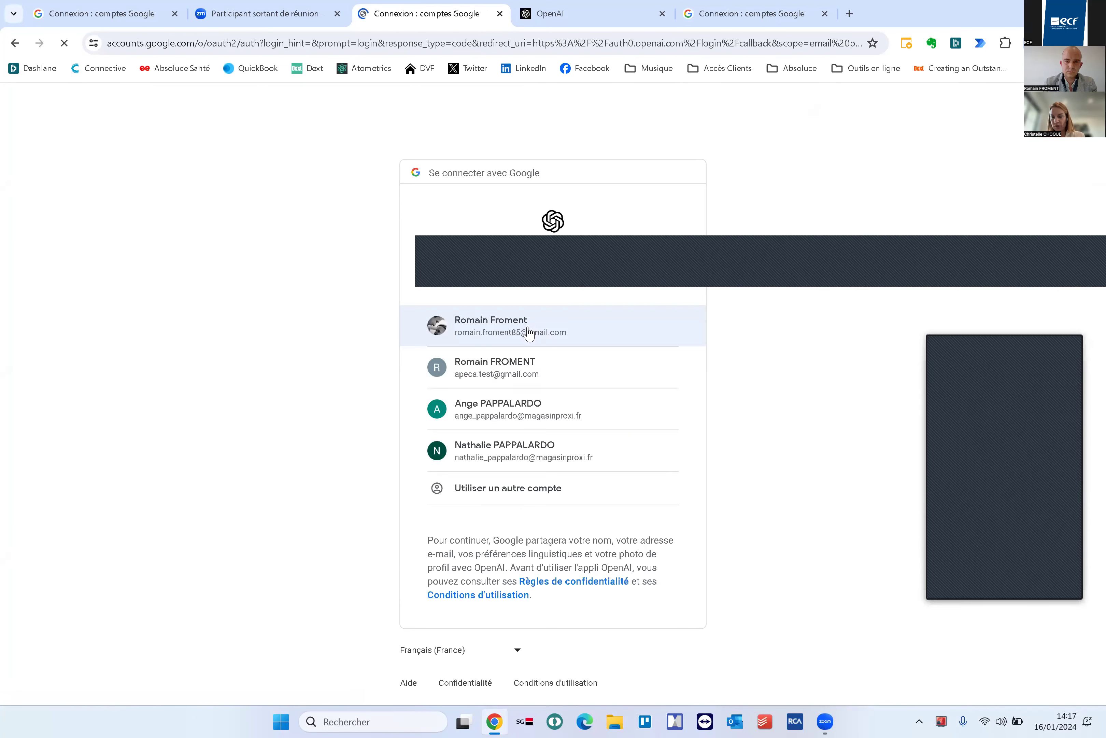
left_click(576, 338)
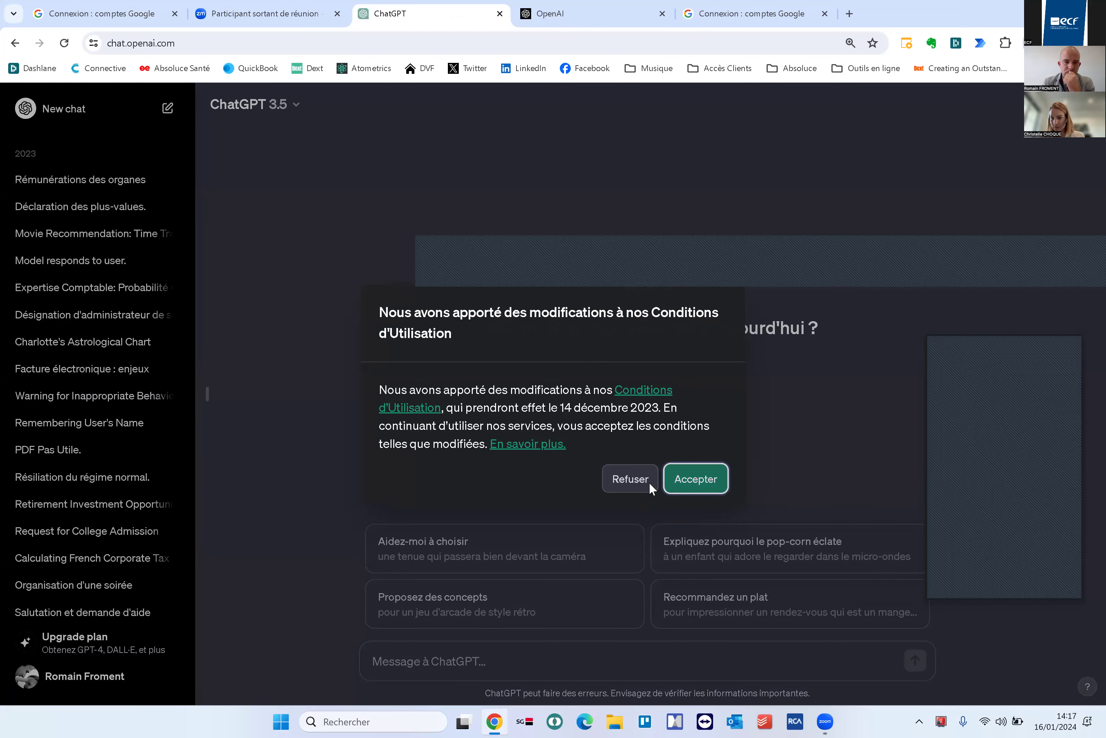
left_click(695, 478)
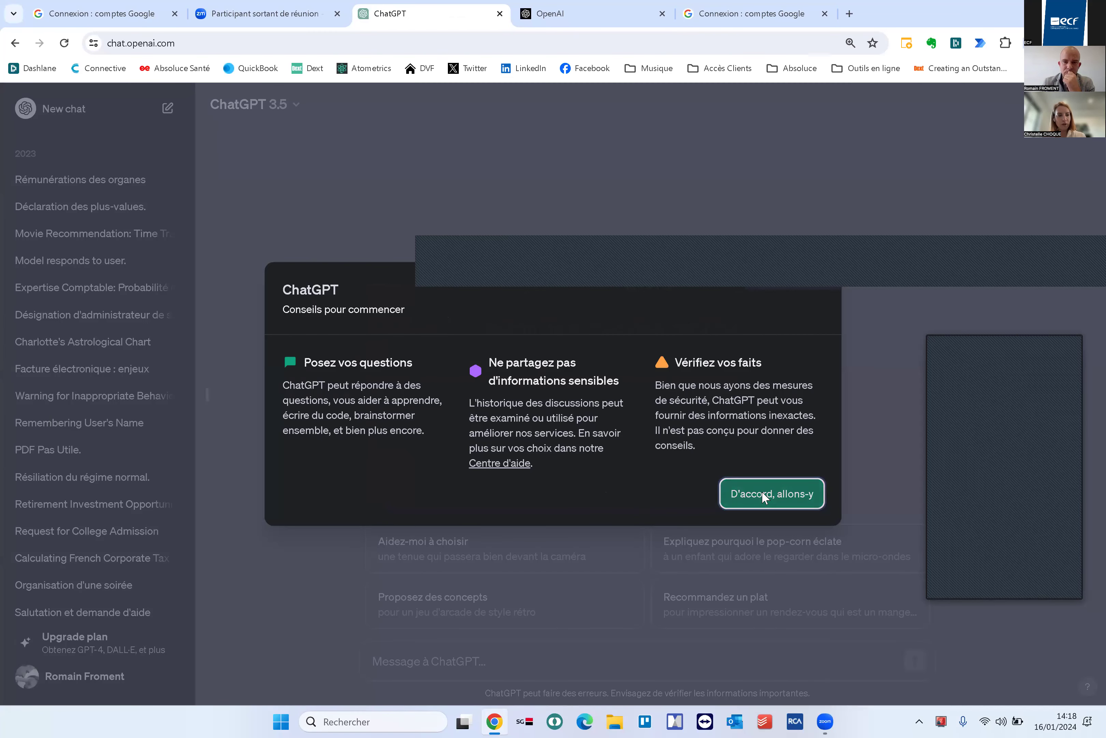
left_click(765, 494)
left_click(292, 106)
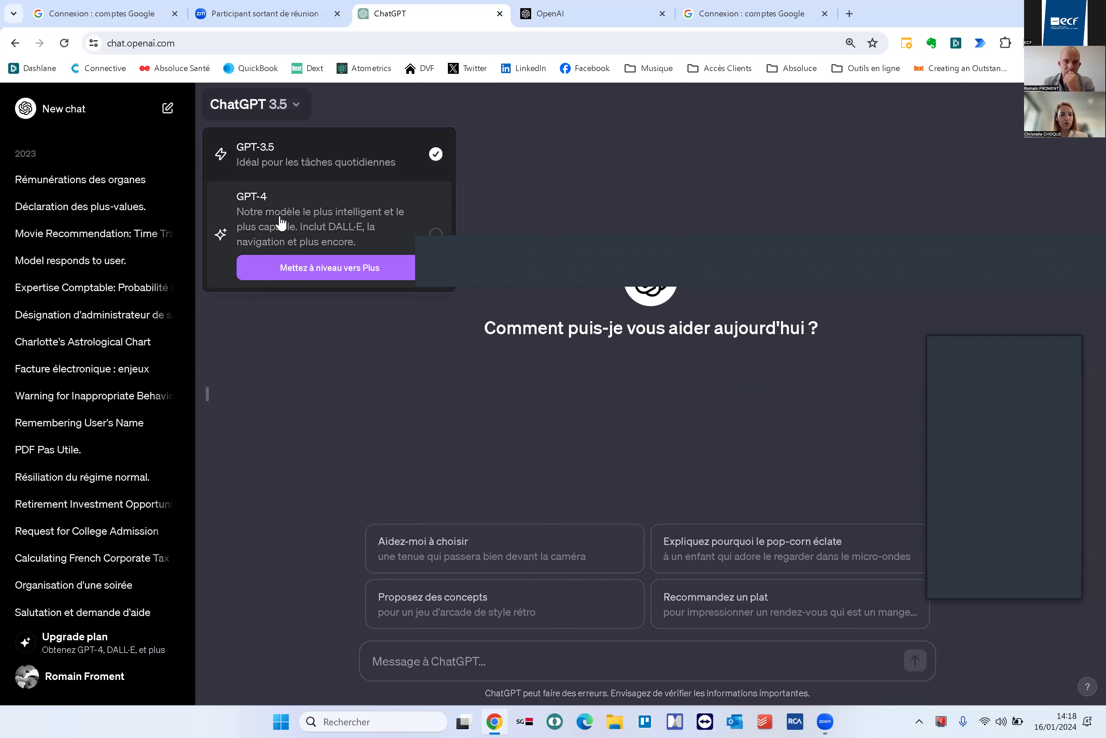
Check the model list and the Plus upgrade offer, attempting to switch to GPT-4
left_click(347, 271)
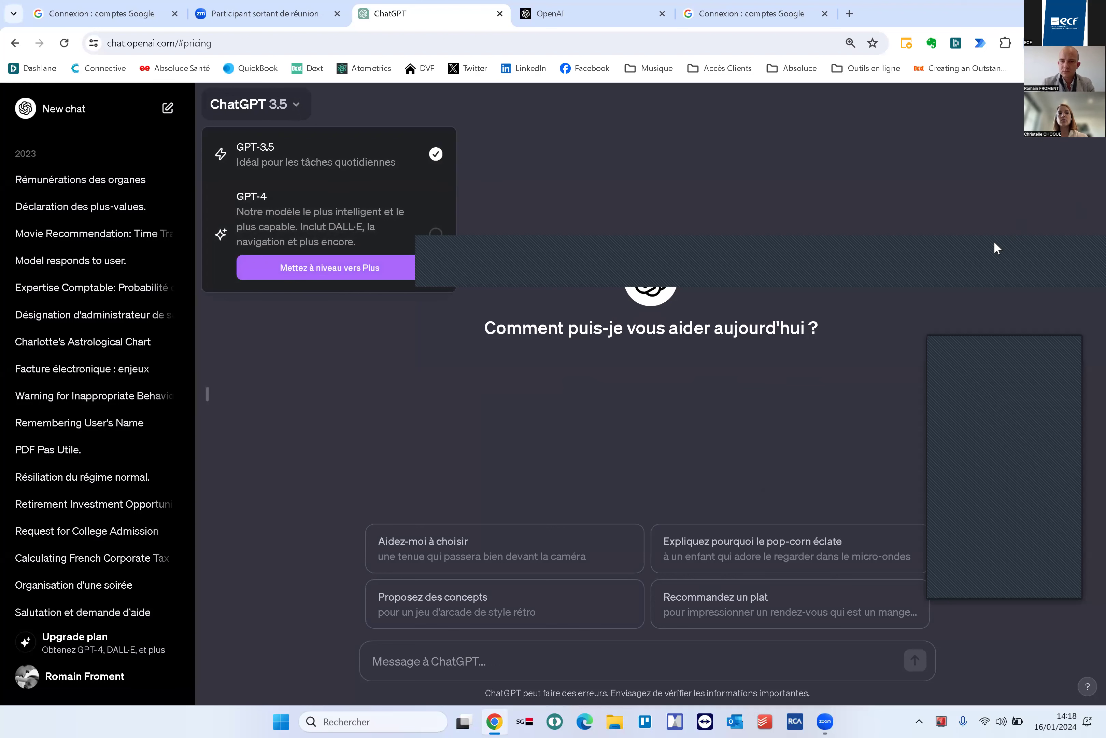
key("Escape")
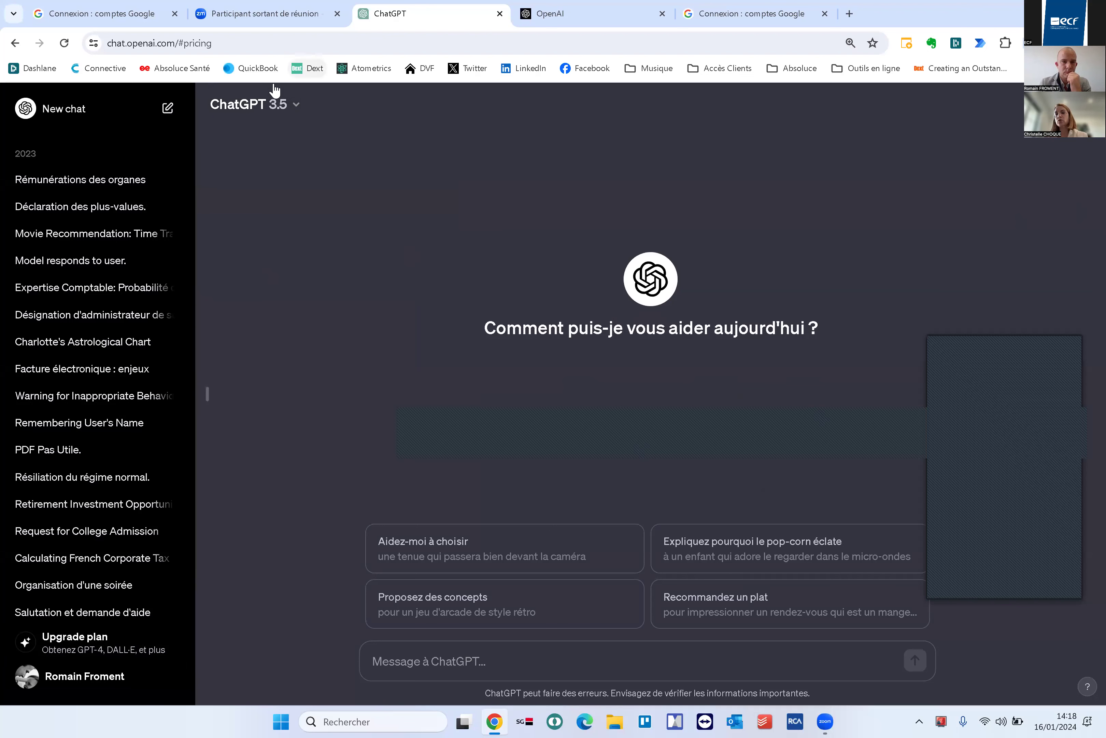
left_click(278, 104)
left_click(255, 223)
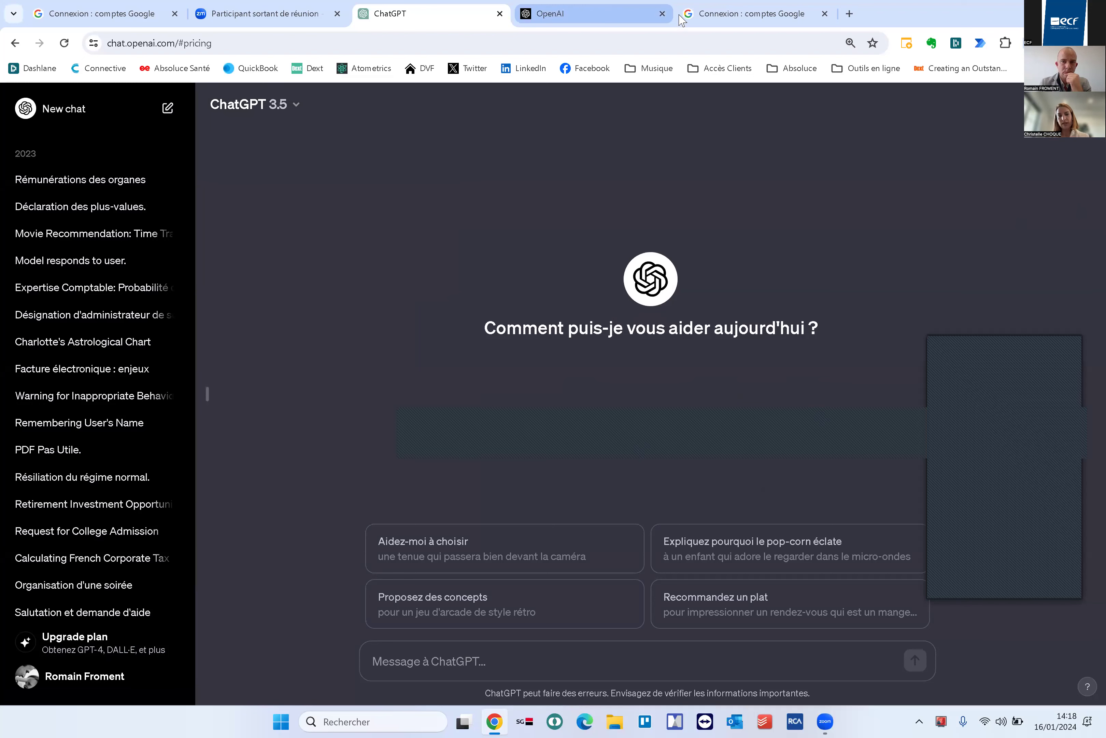
Close the leftover OpenAI and Google sign-in tabs
left_click(664, 20)
left_click(662, 14)
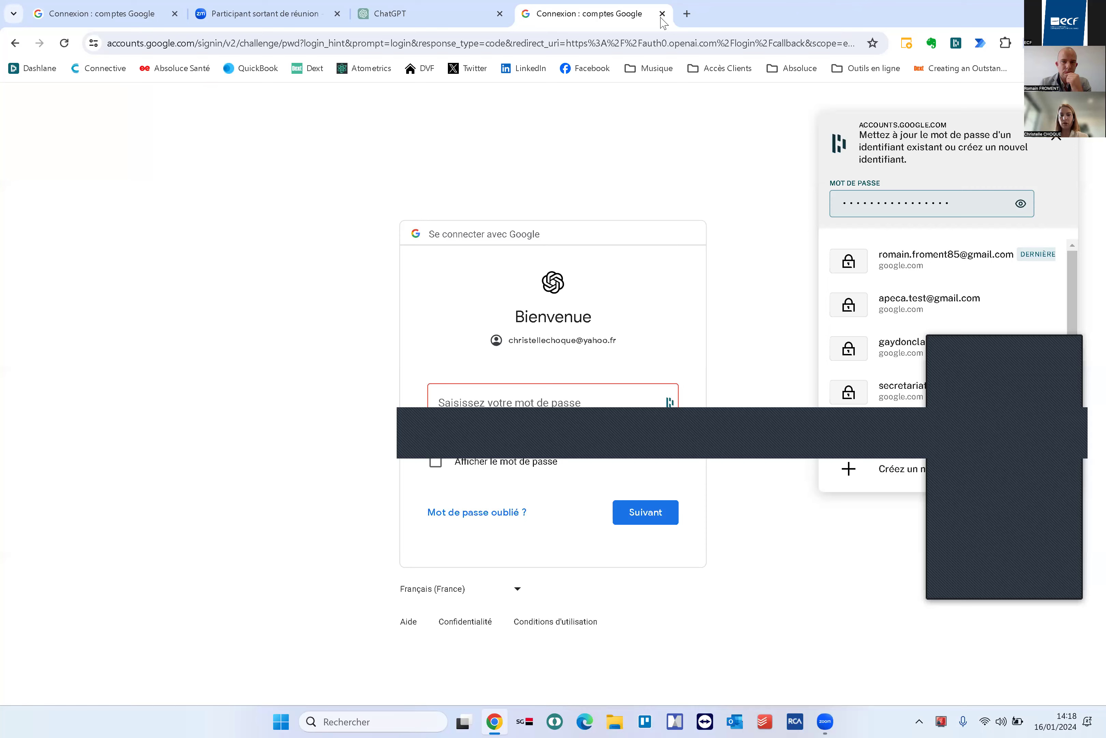
left_click(662, 14)
Look over the model list, account menu and plan upgrade offer again
left_click(284, 111)
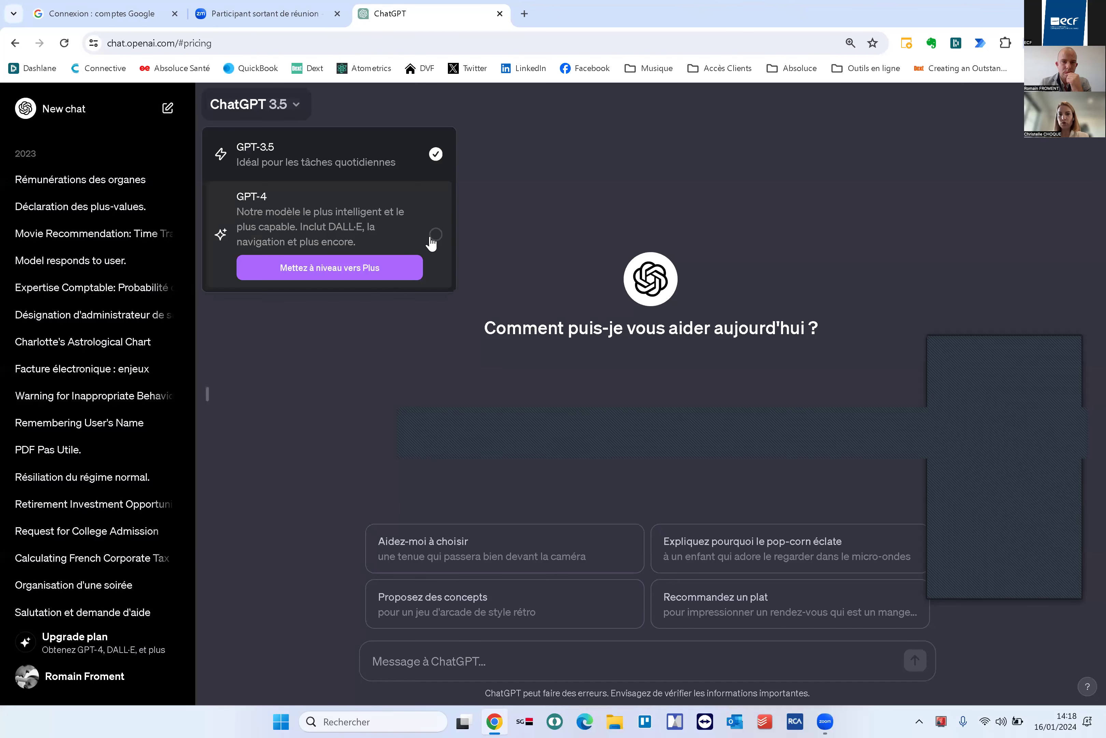
left_click(66, 679)
left_click(66, 680)
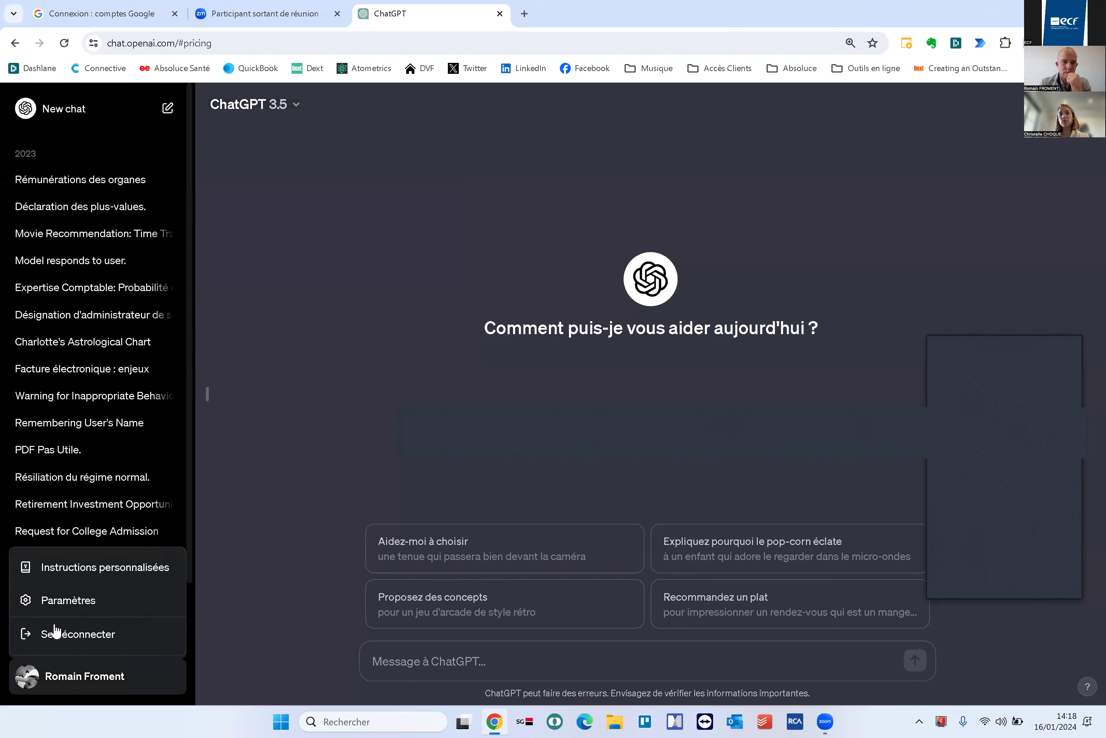
left_click(69, 661)
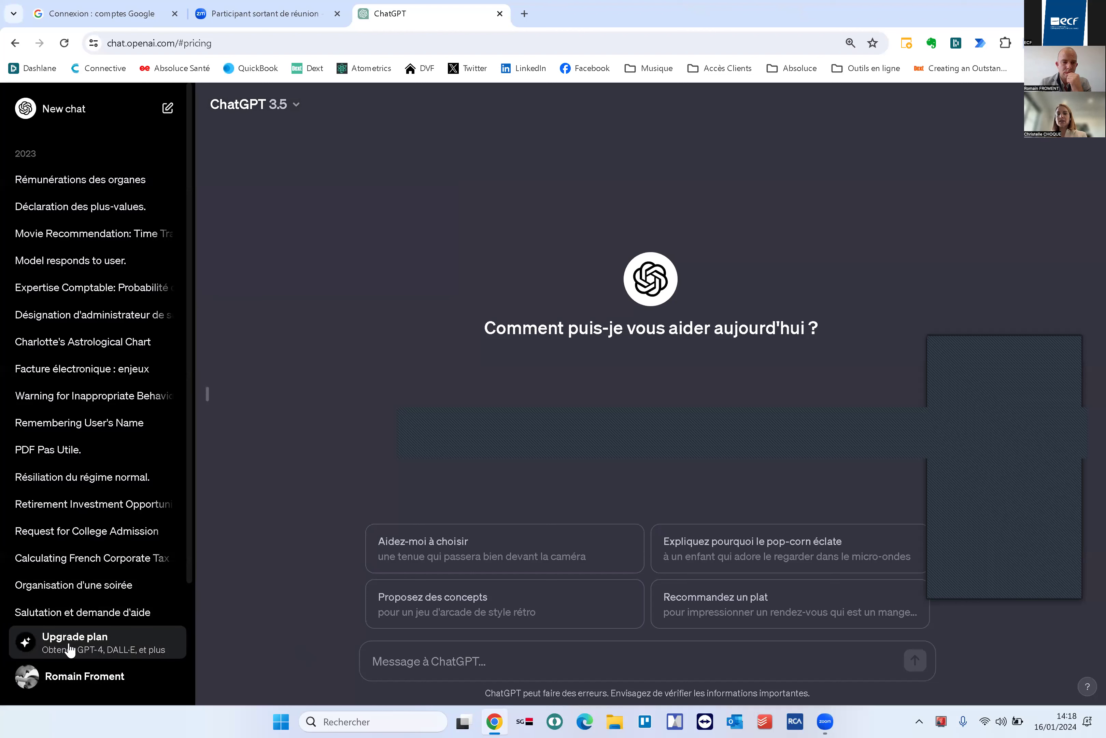
triple_click(27, 646)
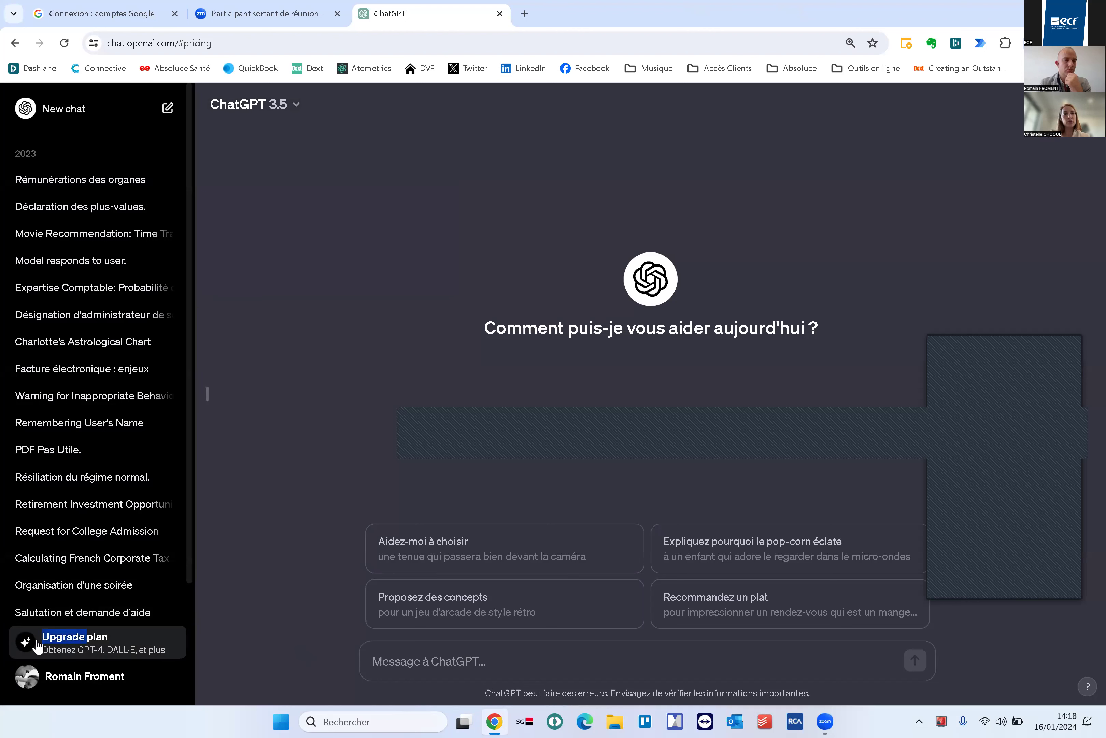
left_click(69, 652)
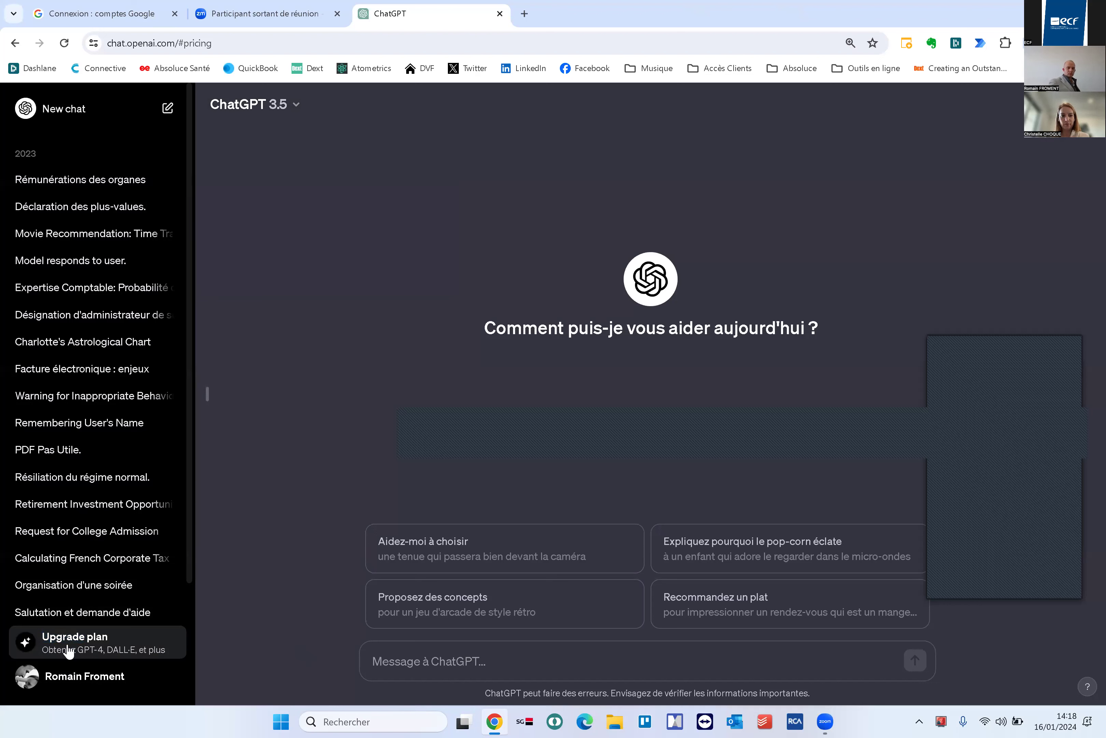